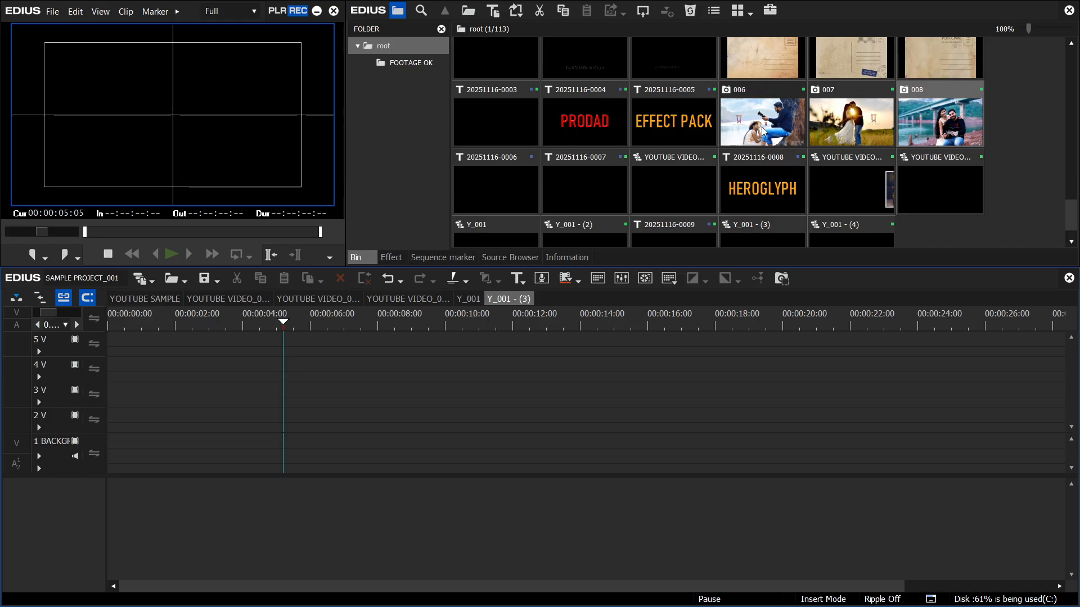
Step: Place picture 006 on the 1 BACKGROUND track from 00:00:09:13 and mark in and out points around the clip
{"action": "left_click_drag", "start_coordinate": [764, 126], "coordinate": [430, 446]}
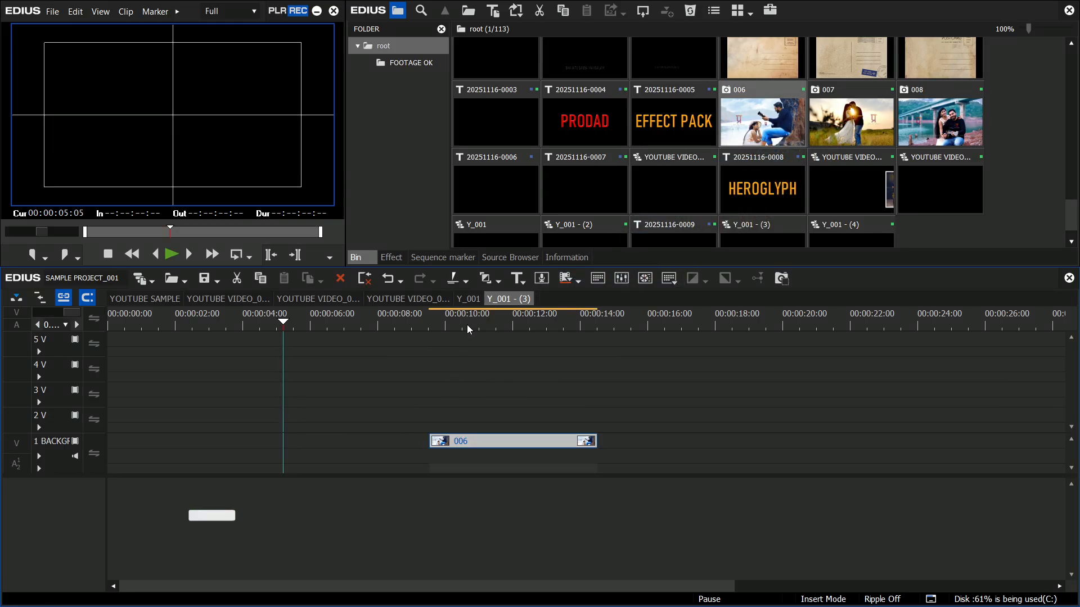
{"action": "left_click_drag", "start_coordinate": [467, 325], "coordinate": [522, 339]}
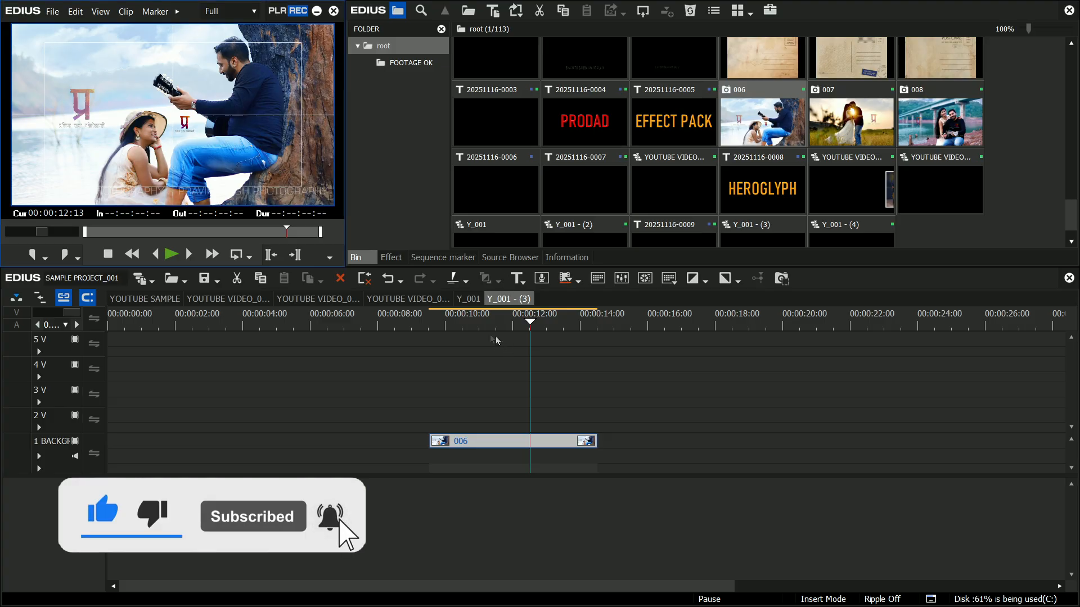
{"action": "left_click_drag", "start_coordinate": [487, 326], "coordinate": [530, 325]}
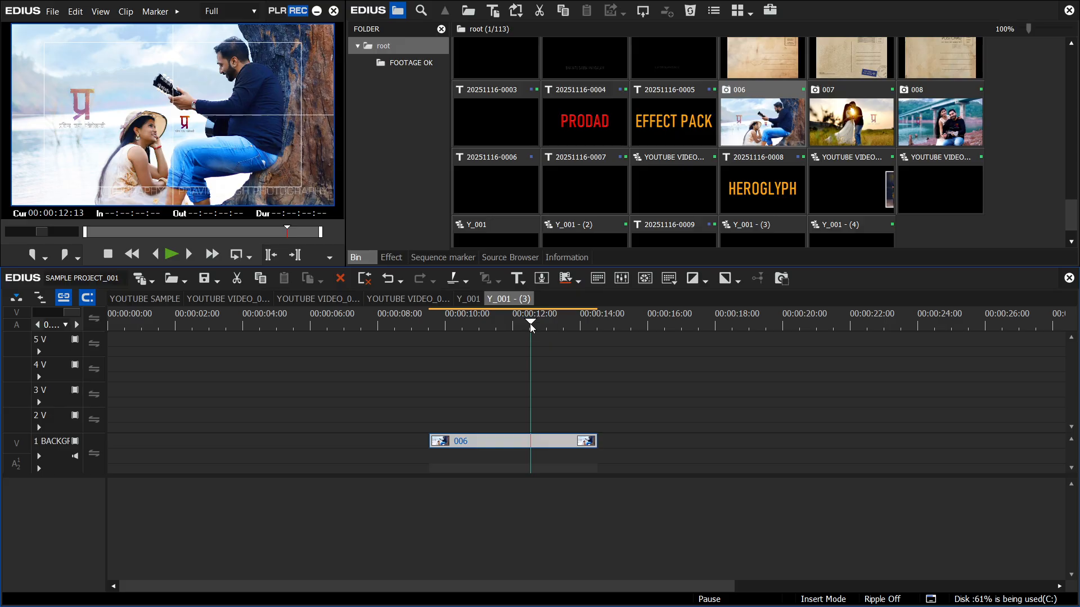
{"action": "mouse_move", "coordinate": [482, 325]}
{"action": "left_mouse_down"}
{"action": "mouse_move", "coordinate": [524, 330]}
{"action": "mouse_move", "coordinate": [478, 336]}
{"action": "mouse_move", "coordinate": [506, 335]}
{"action": "mouse_move", "coordinate": [496, 326]}
{"action": "left_mouse_up"}
{"action": "key", "text": "z"}
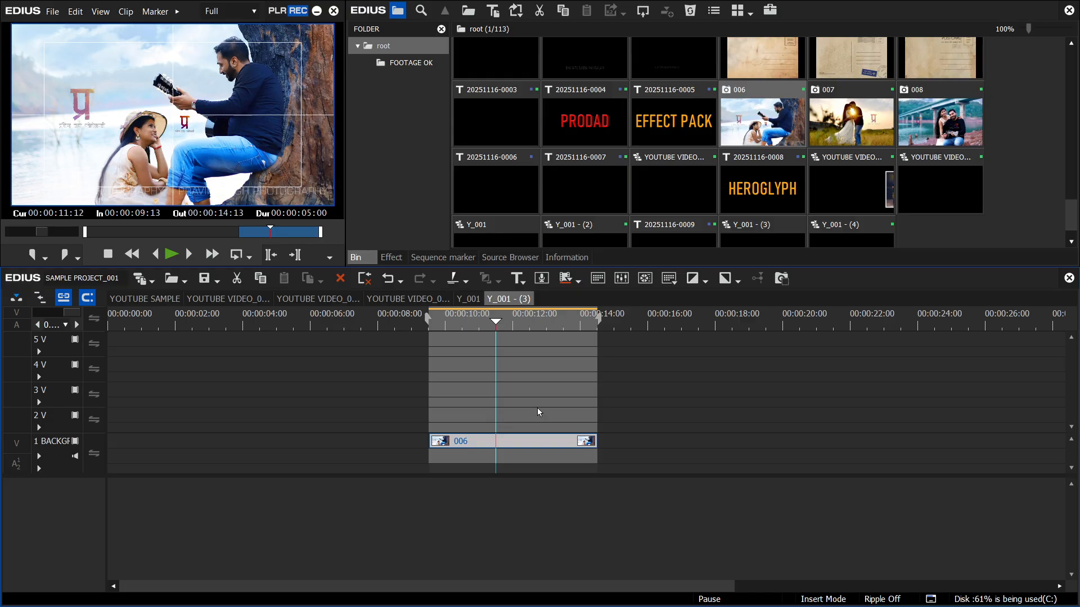
{"action": "mouse_move", "coordinate": [500, 322]}
{"action": "left_mouse_down"}
{"action": "mouse_move", "coordinate": [530, 322]}
{"action": "mouse_move", "coordinate": [492, 325]}
{"action": "left_mouse_up"}
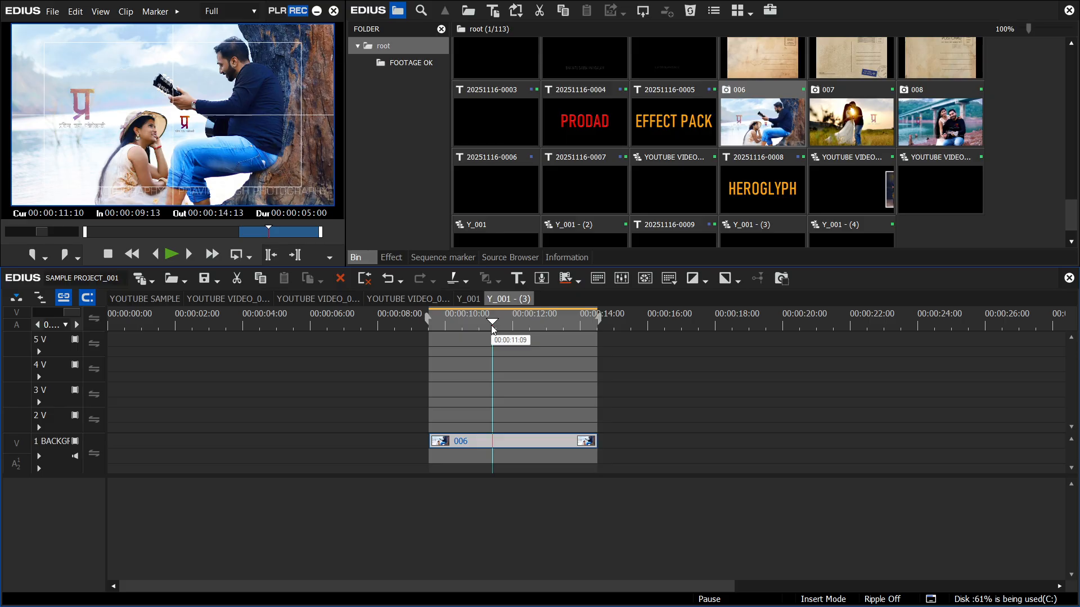
{"action": "left_click", "coordinate": [544, 321]}
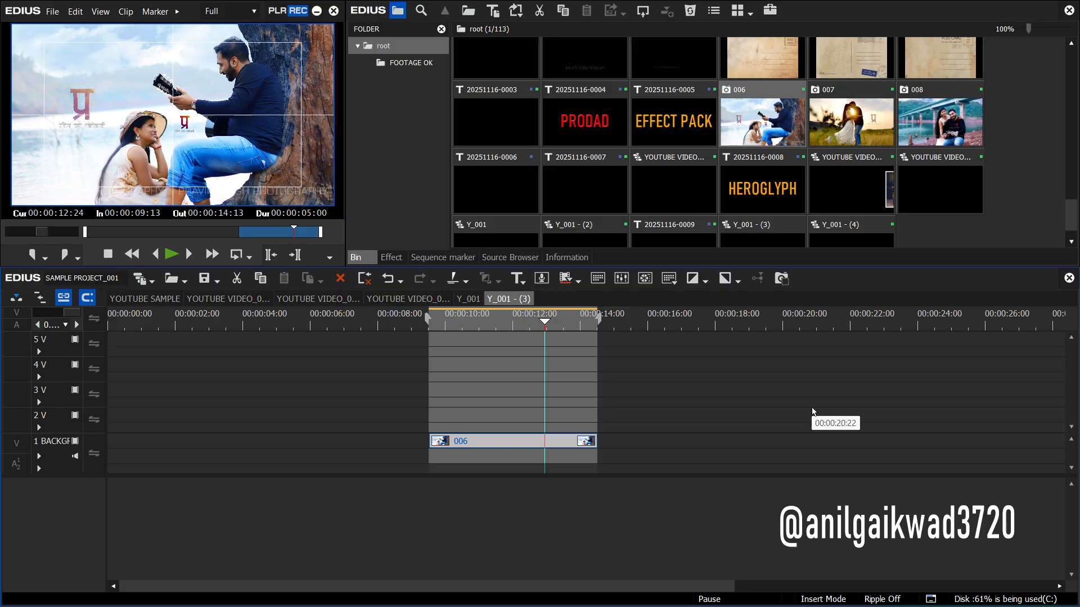
{"action": "left_click_drag", "start_coordinate": [486, 340], "coordinate": [512, 360]}
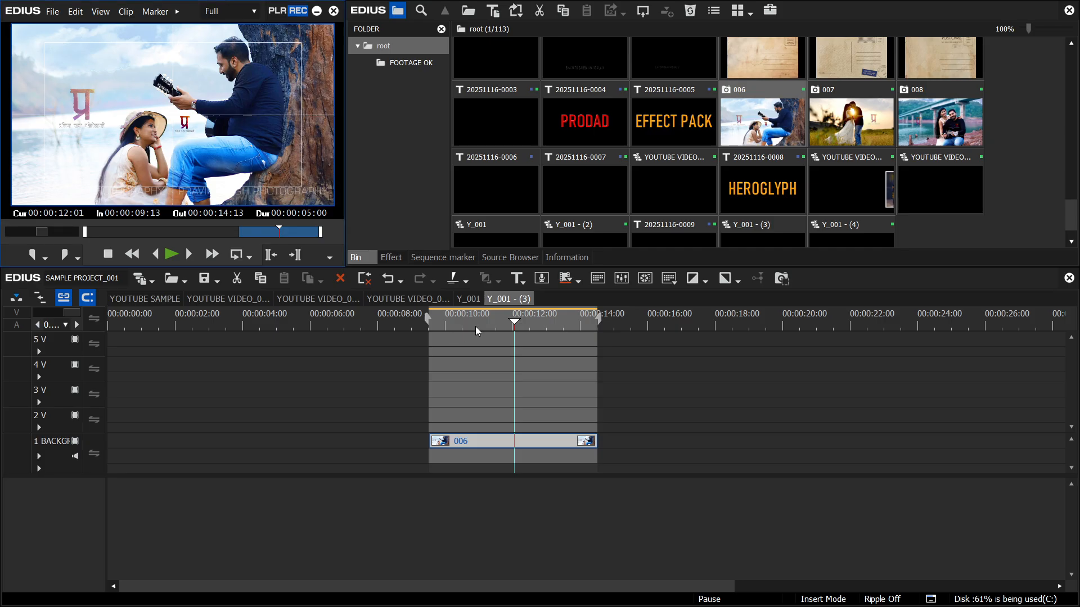
{"action": "left_click", "coordinate": [511, 329]}
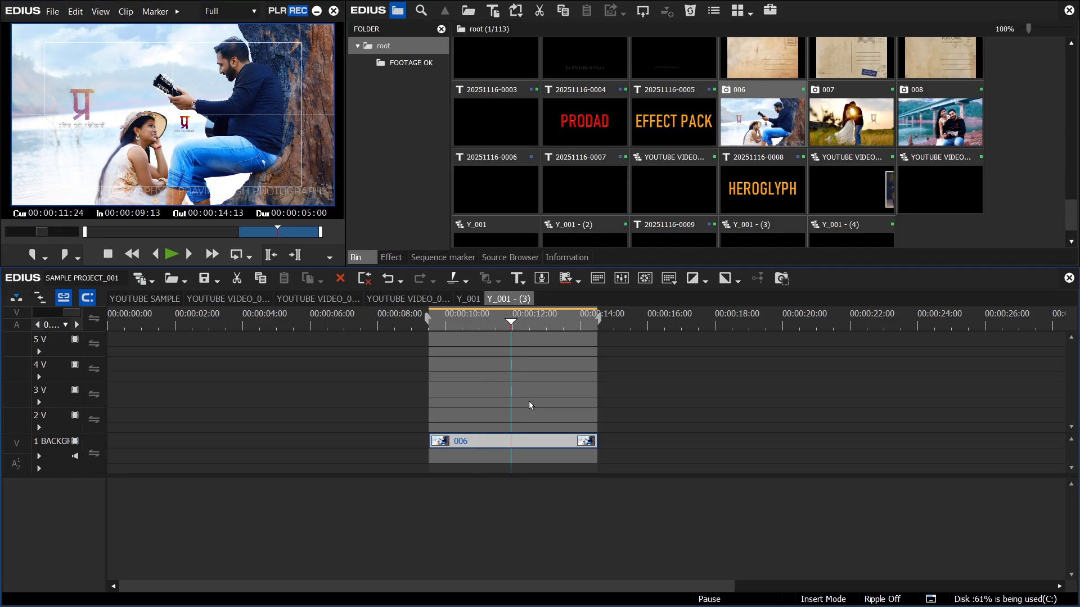
Step: Open the Layouter for clip 006 on the background track
{"action": "right_click", "coordinate": [557, 442]}
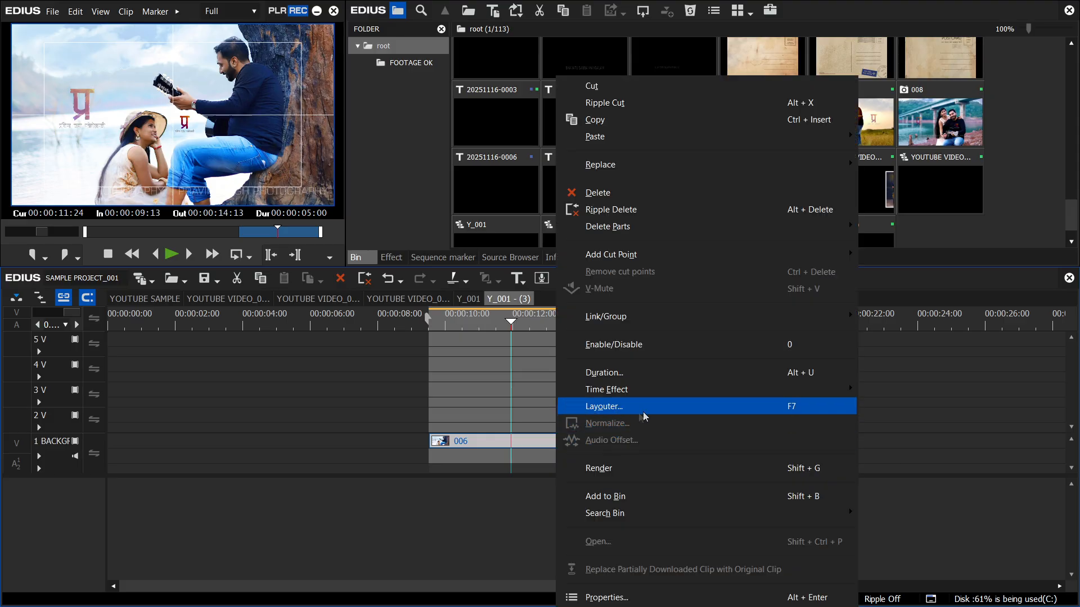
{"action": "left_click", "coordinate": [528, 442]}
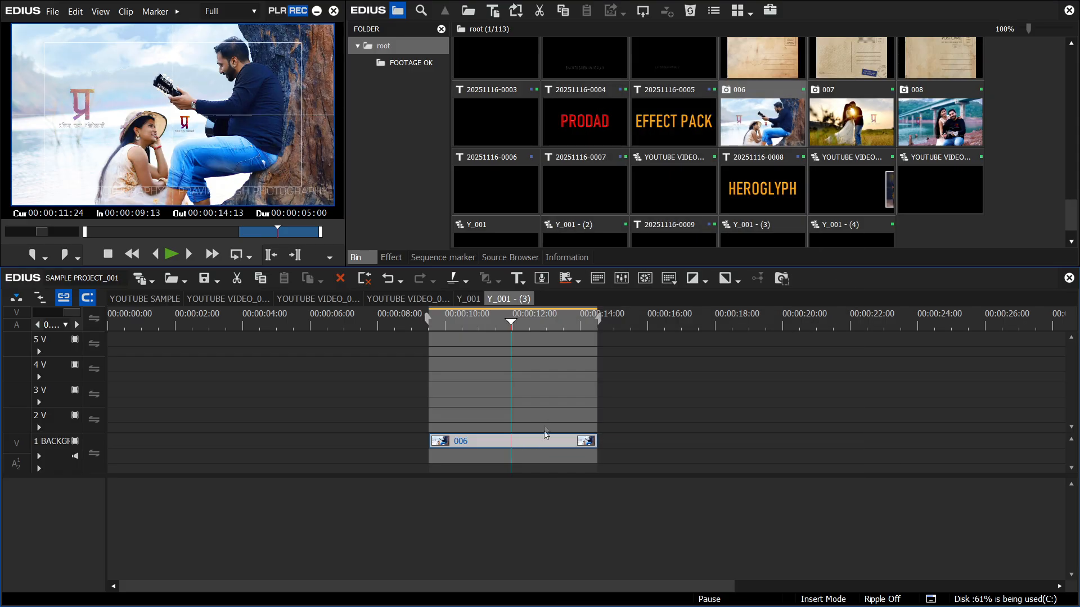
{"action": "right_click", "coordinate": [542, 440]}
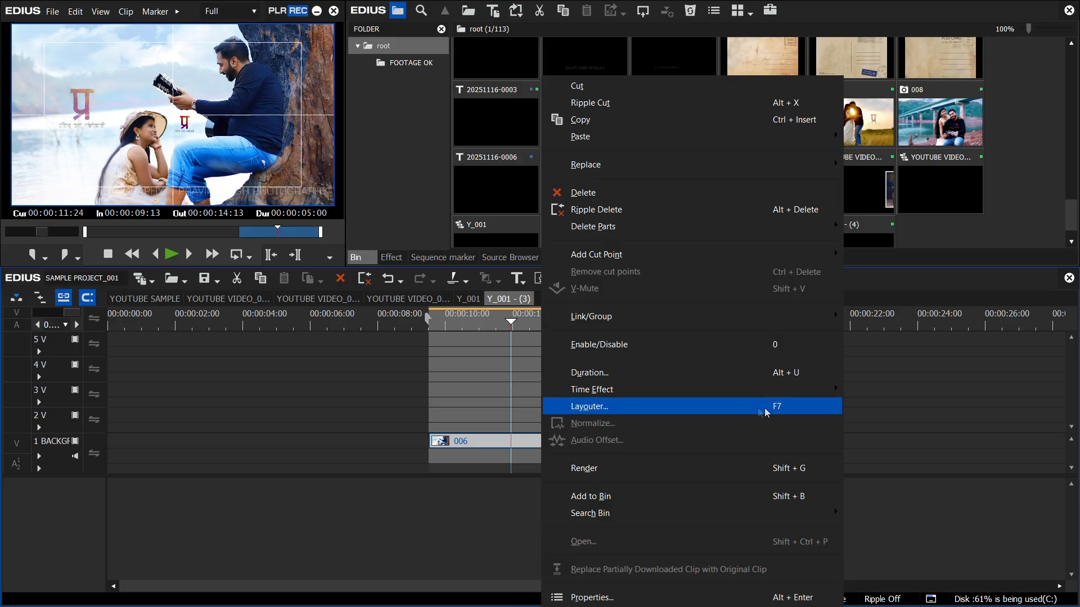
{"action": "left_click", "coordinate": [652, 407]}
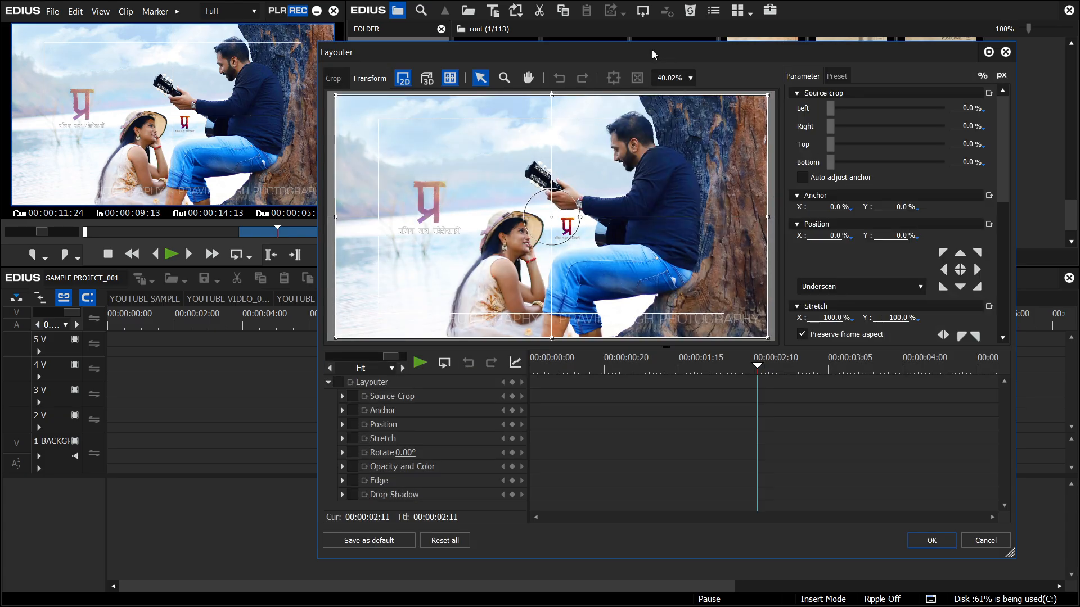
{"action": "mouse_move", "coordinate": [652, 49]}
{"action": "left_mouse_down"}
{"action": "mouse_move", "coordinate": [698, 45]}
{"action": "mouse_move", "coordinate": [648, 54]}
{"action": "left_mouse_up"}
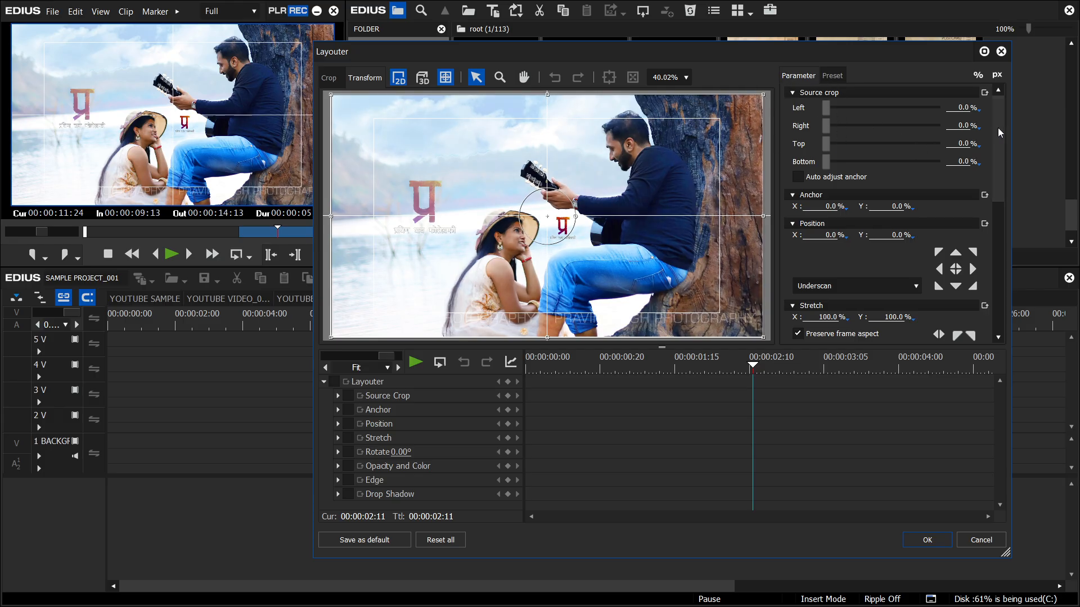
Step: Look through the Layouter parameters from source crop, anchor, position and stretch to rotation, opacity, edge and drop shadow
{"action": "mouse_move", "coordinate": [999, 130]}
{"action": "left_mouse_down"}
{"action": "mouse_move", "coordinate": [996, 270]}
{"action": "mouse_move", "coordinate": [988, 112]}
{"action": "left_mouse_up"}
{"action": "left_click_drag", "start_coordinate": [1001, 131], "coordinate": [1002, 163]}
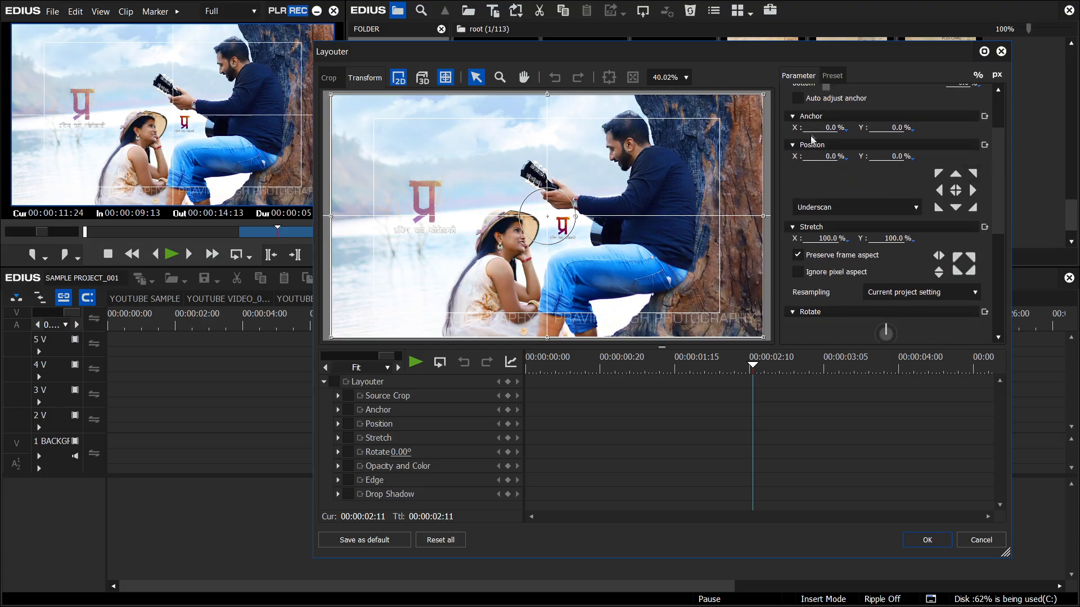
{"action": "left_click_drag", "start_coordinate": [996, 195], "coordinate": [1001, 231]}
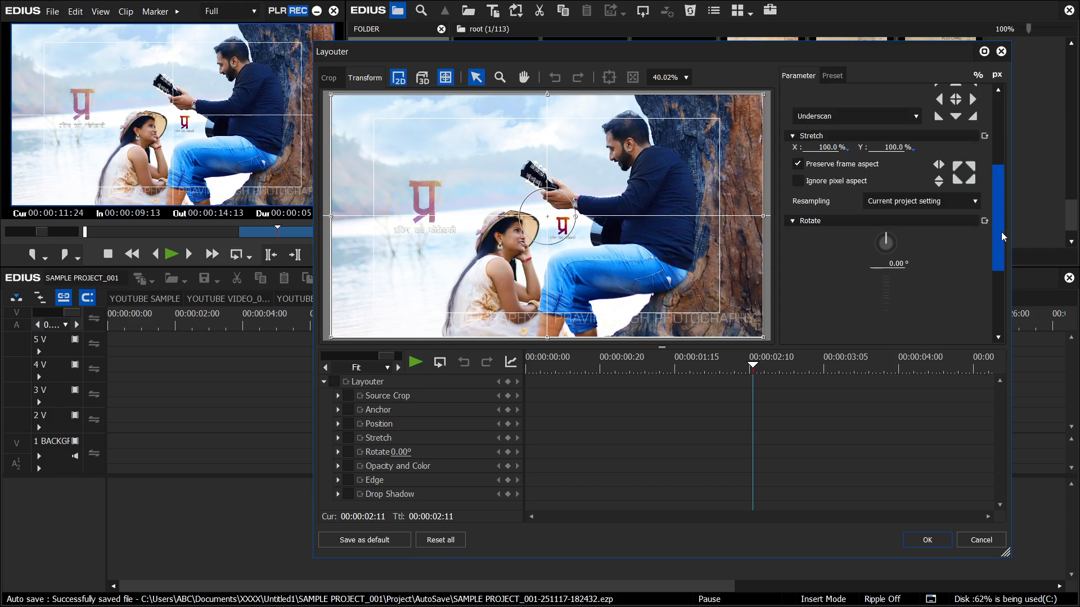
{"action": "scroll", "coordinate": [1001, 247], "scroll_direction": "down", "scroll_amount": 2}
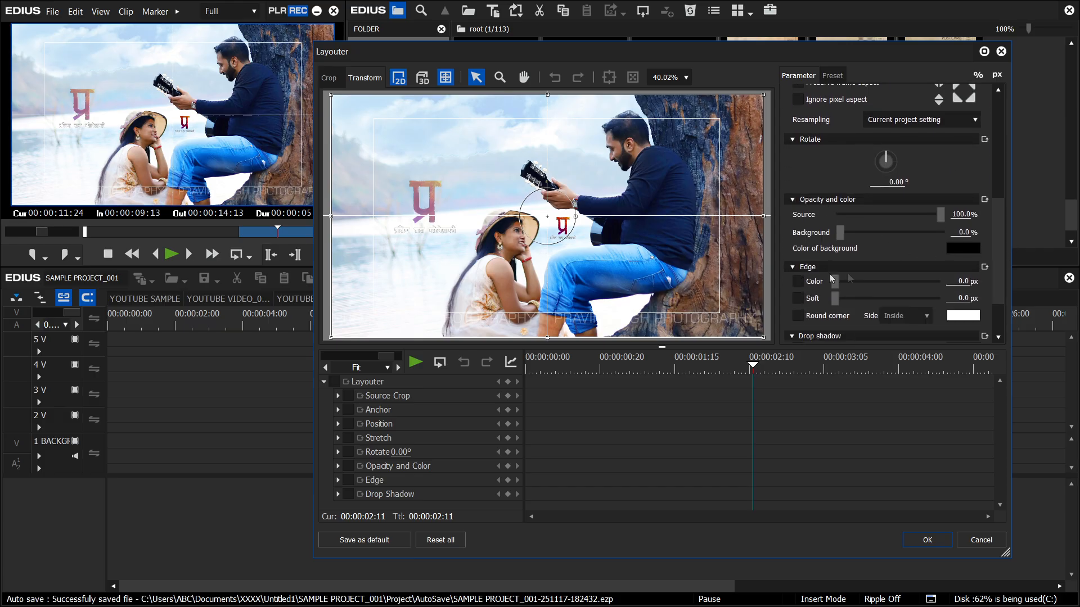
{"action": "scroll", "coordinate": [999, 268], "scroll_direction": "down", "scroll_amount": 2}
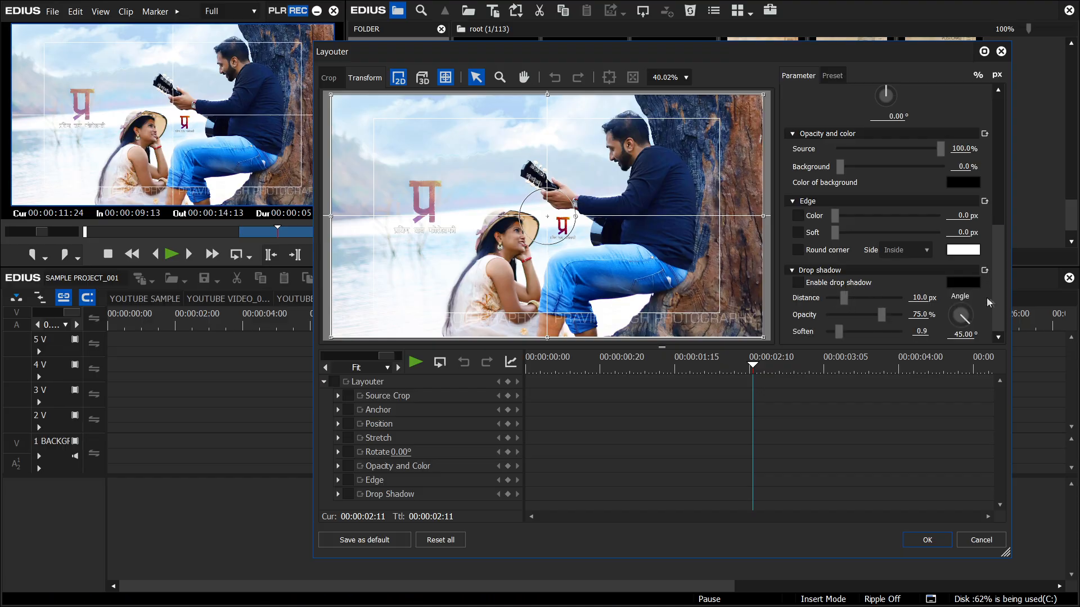
{"action": "mouse_move", "coordinate": [999, 295]}
{"action": "left_mouse_down"}
{"action": "mouse_move", "coordinate": [997, 282]}
{"action": "mouse_move", "coordinate": [996, 292]}
{"action": "left_mouse_up"}
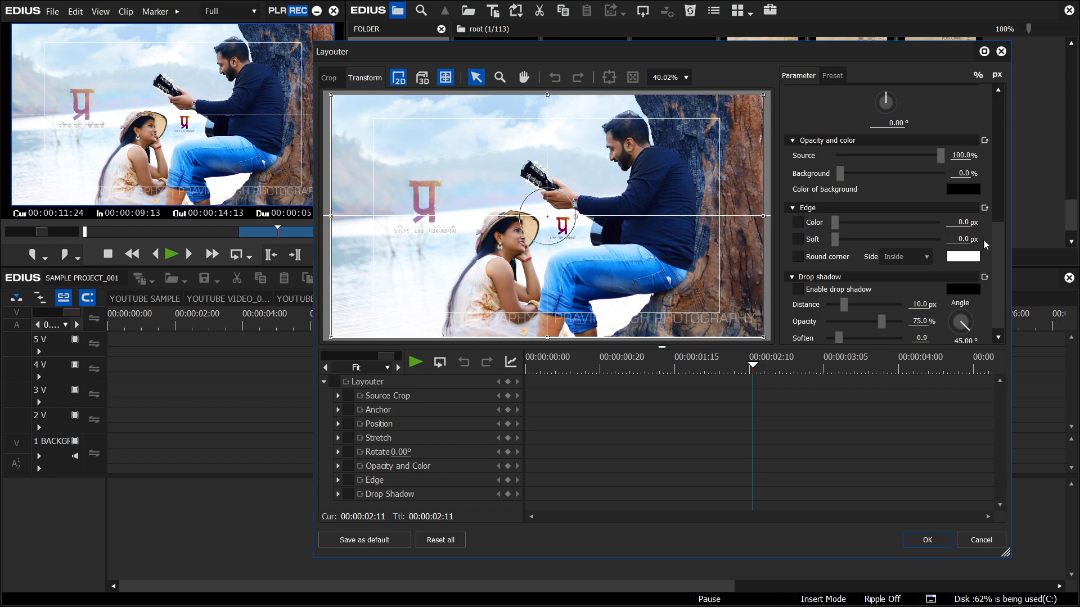
{"action": "left_click_drag", "start_coordinate": [998, 255], "coordinate": [1014, 200]}
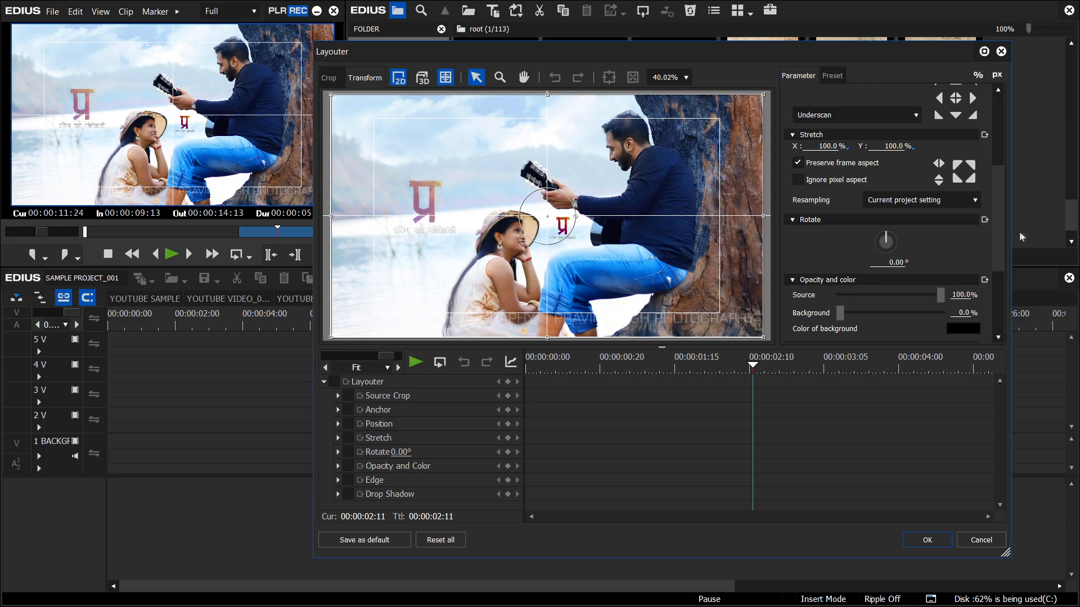
{"action": "left_click_drag", "start_coordinate": [1004, 238], "coordinate": [999, 191]}
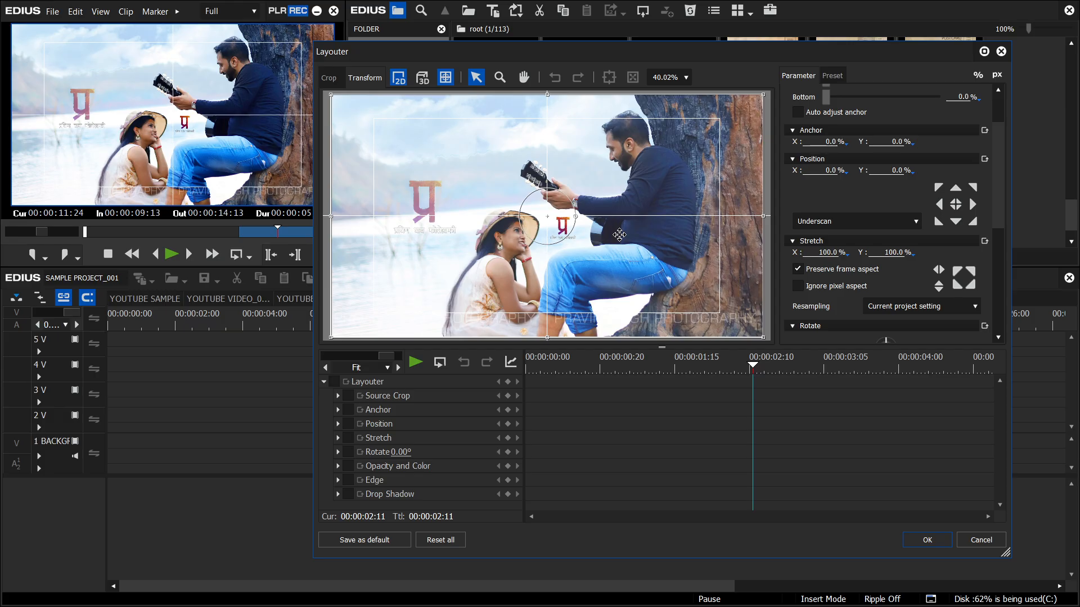
Step: Set the picture's stretch to 50% with the frame aspect preserved
{"action": "left_click", "coordinate": [816, 253]}
{"action": "double_click", "coordinate": [817, 255]}
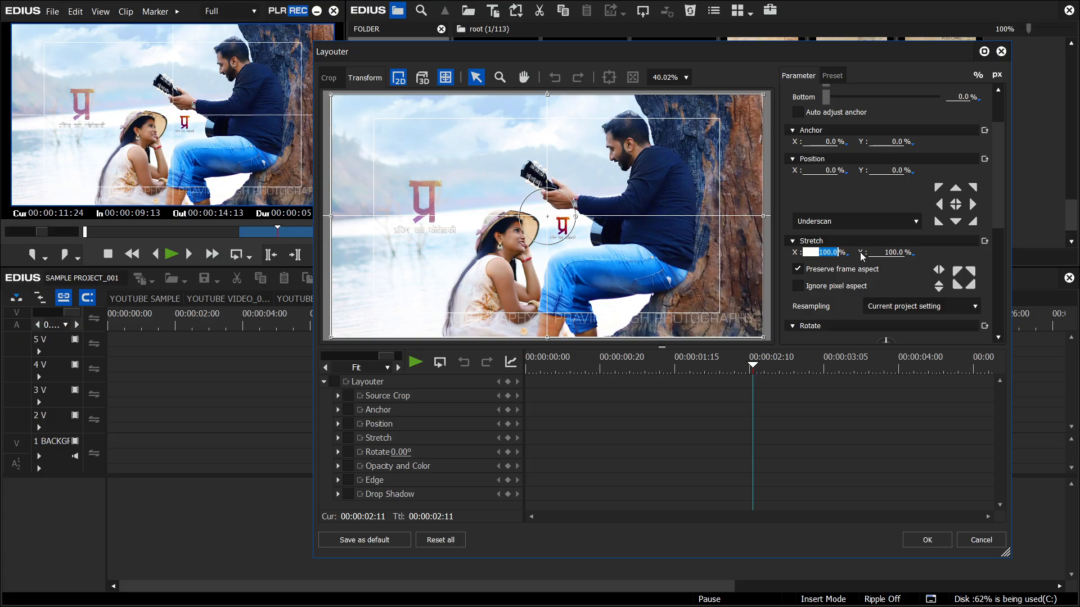
{"action": "type", "text": "50"}
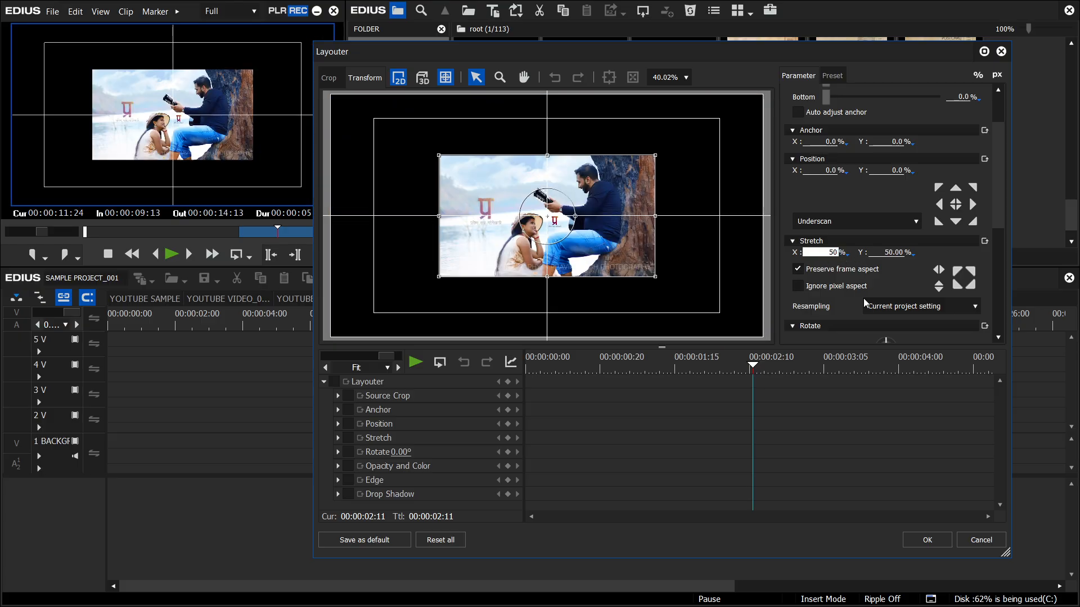
{"action": "left_click", "coordinate": [728, 236]}
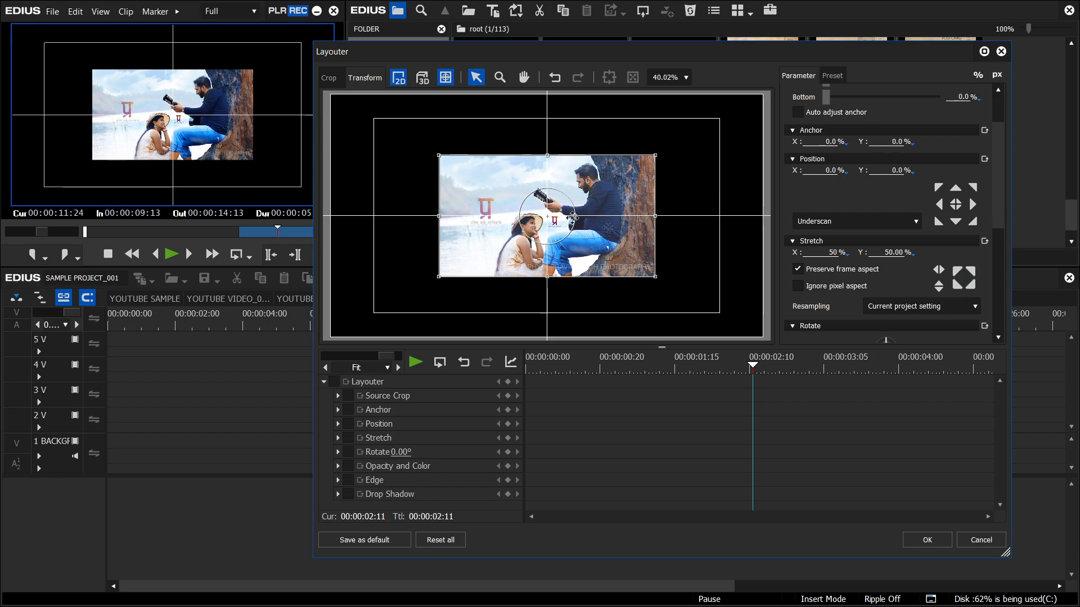
Step: Try moving the picture freehand to a position of about -23% X and -21.5% Y, and undo the move
{"action": "left_click_drag", "start_coordinate": [613, 223], "coordinate": [514, 171]}
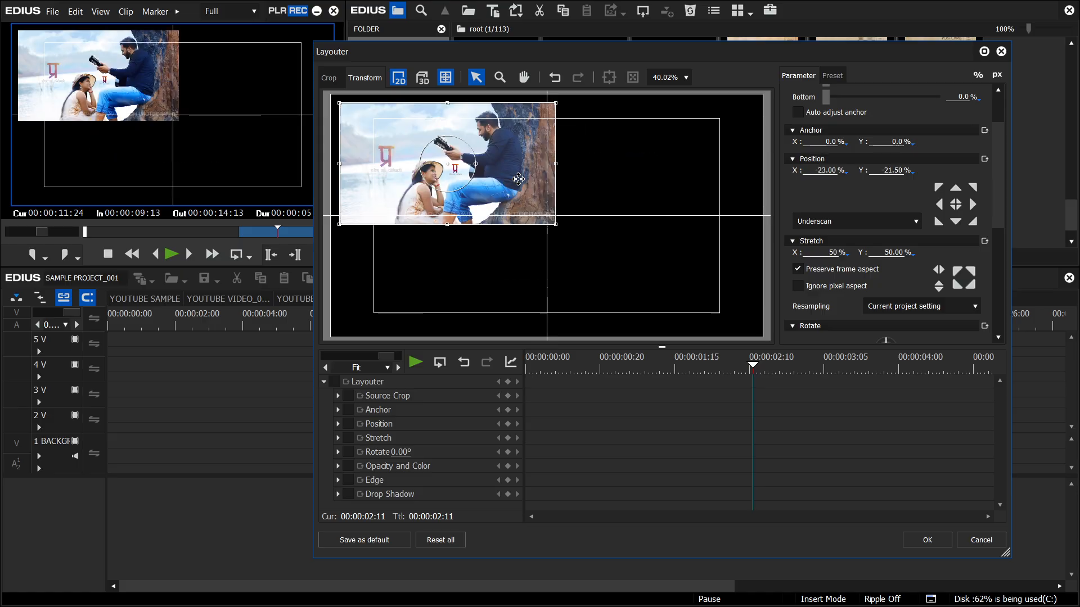
{"action": "key", "text": "ctrl+z"}
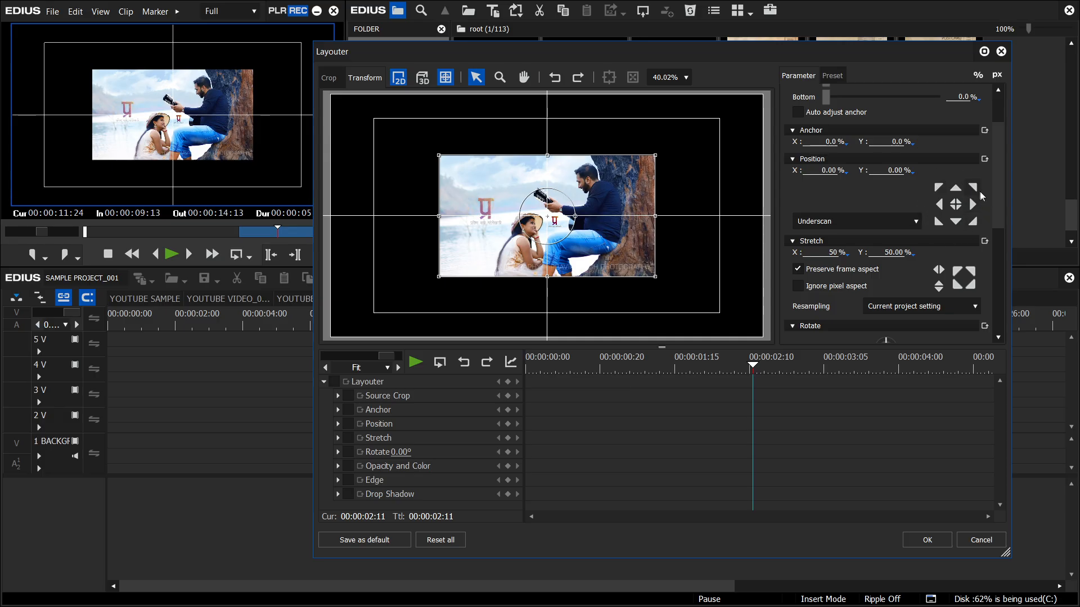
Step: Try aligning the picture to each of the frame's four corners, its right and left sides, and its centre
{"action": "left_click", "coordinate": [938, 189]}
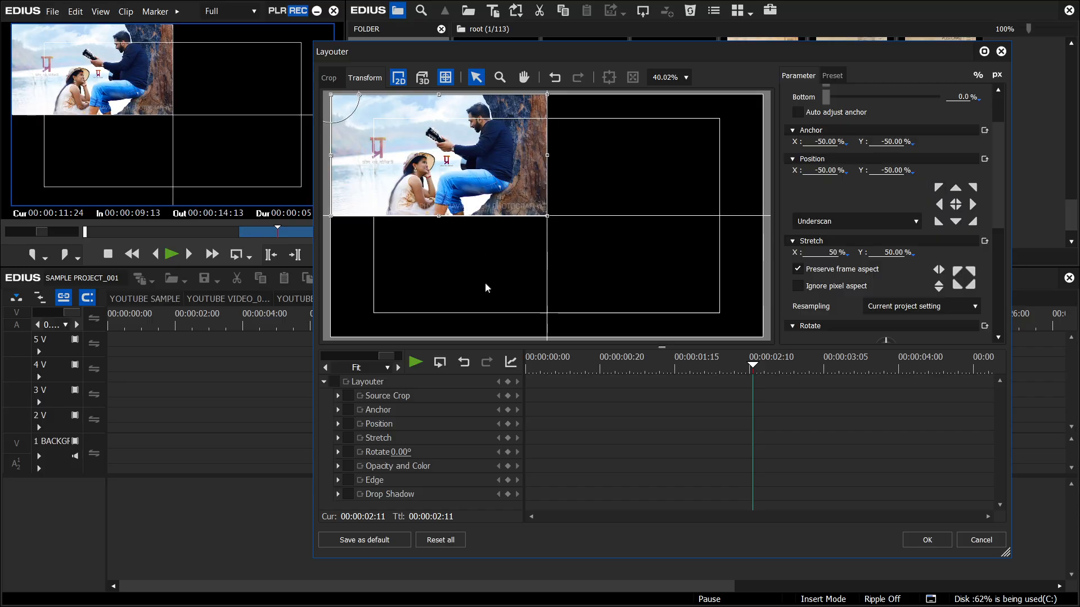
{"action": "left_click", "coordinate": [938, 221]}
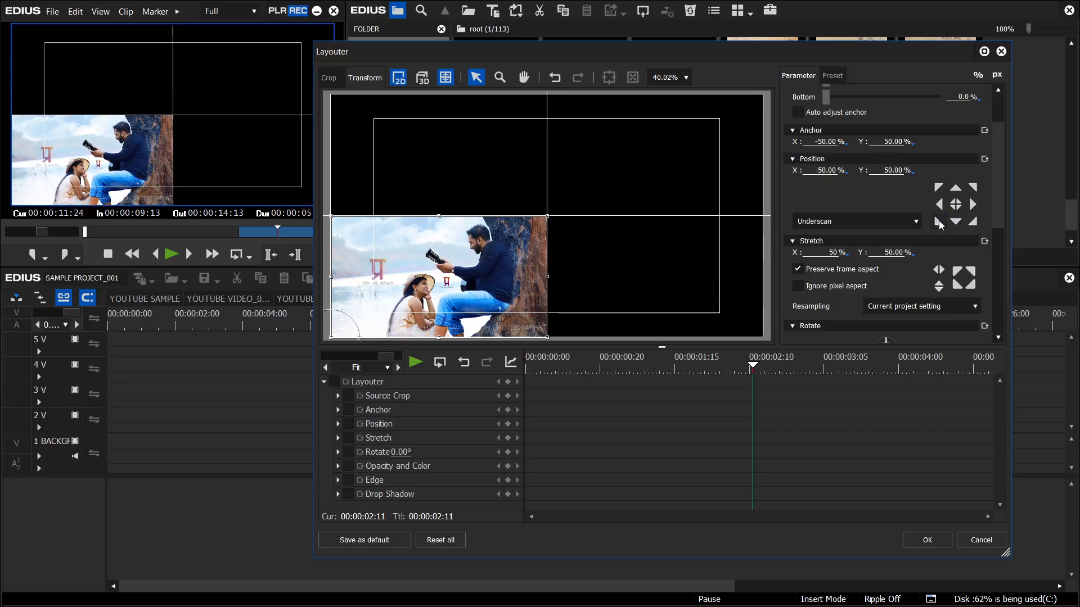
{"action": "left_click", "coordinate": [972, 222]}
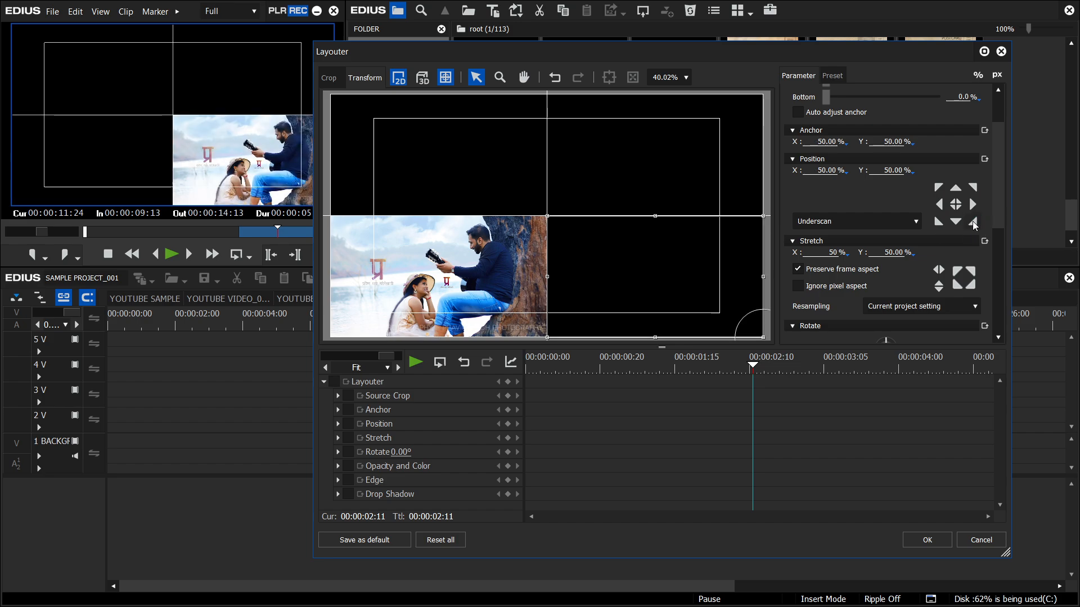
{"action": "left_click", "coordinate": [973, 188]}
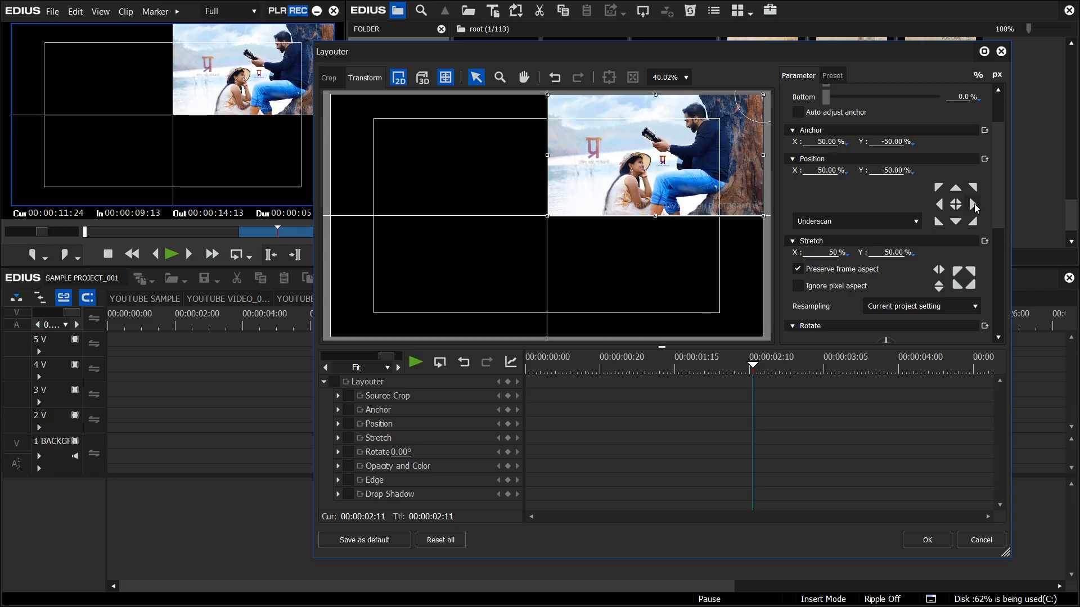
{"action": "left_click", "coordinate": [974, 204]}
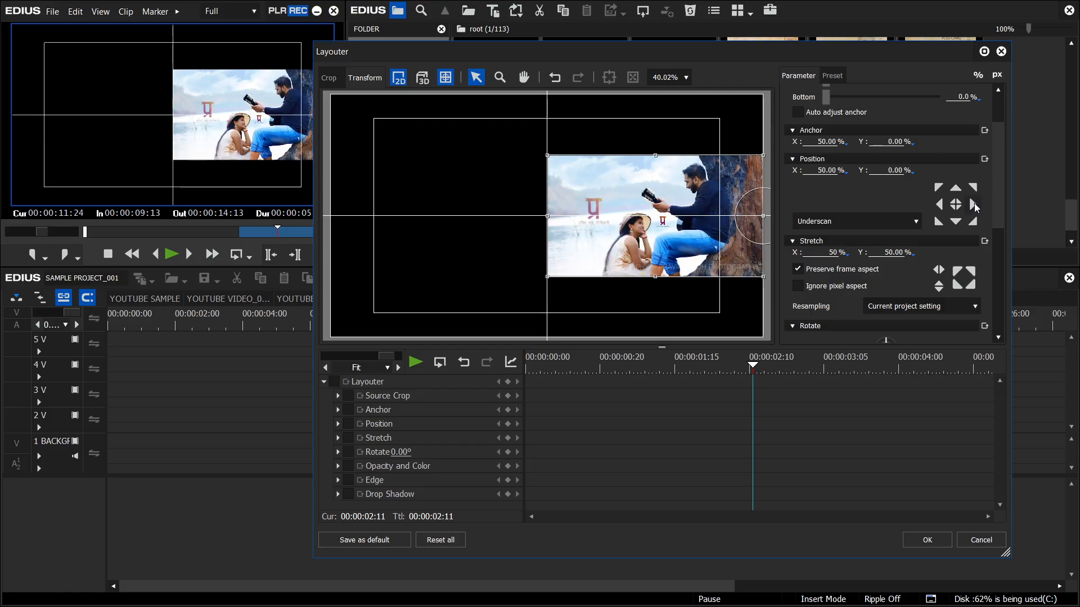
{"action": "left_click", "coordinate": [940, 205]}
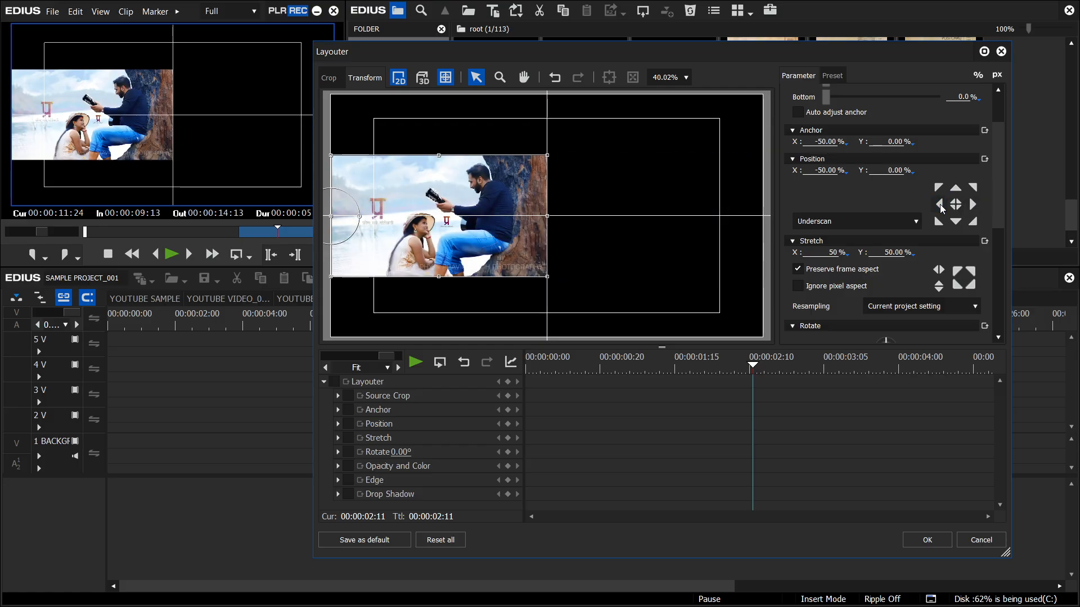
{"action": "left_click", "coordinate": [958, 207]}
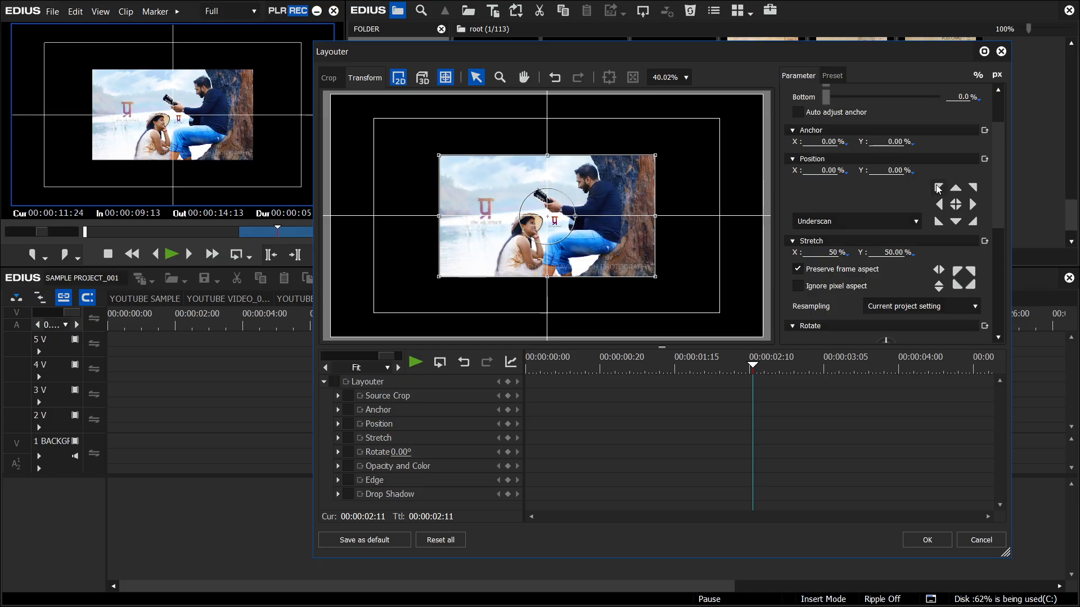
Step: Align the picture to the frame's upper-left corner, apply the layout and check it in the full-screen preview
{"action": "left_click", "coordinate": [938, 188]}
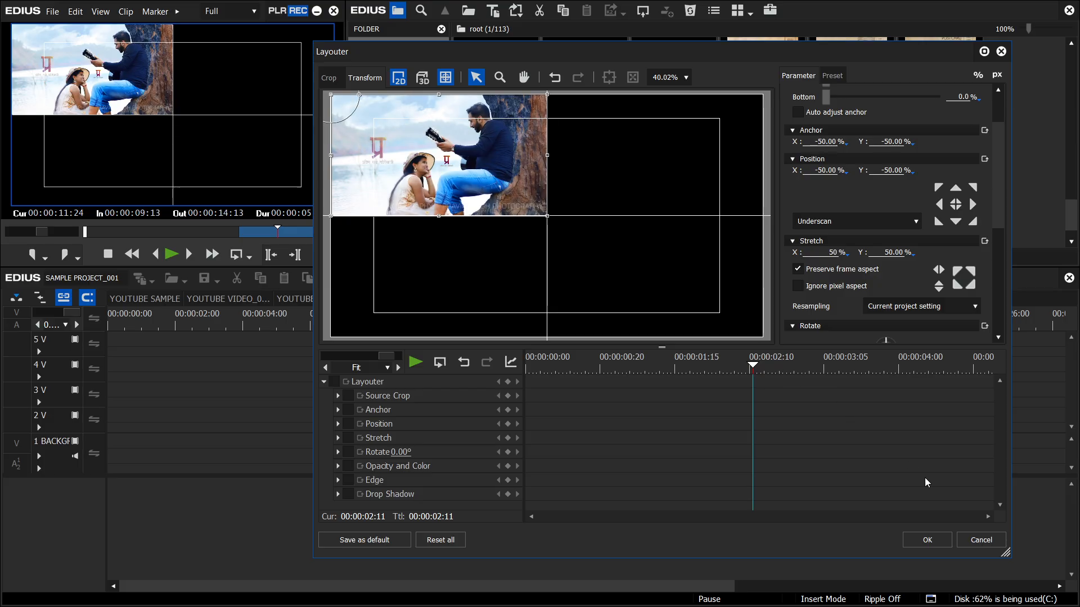
{"action": "left_click", "coordinate": [909, 539]}
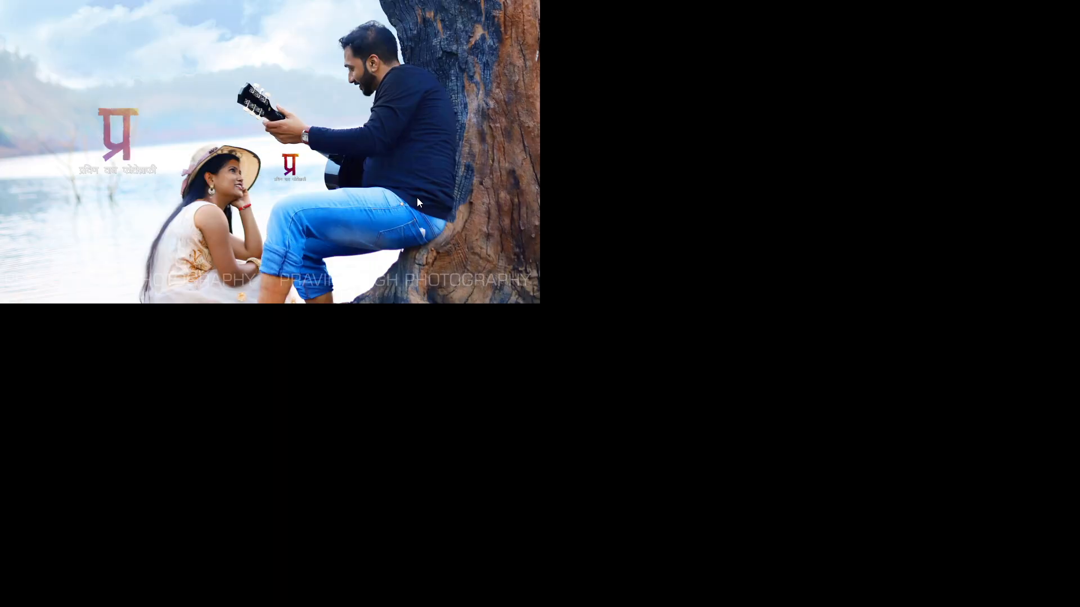
{"action": "double_click", "coordinate": [416, 199]}
{"action": "left_click_drag", "start_coordinate": [482, 320], "coordinate": [498, 322]}
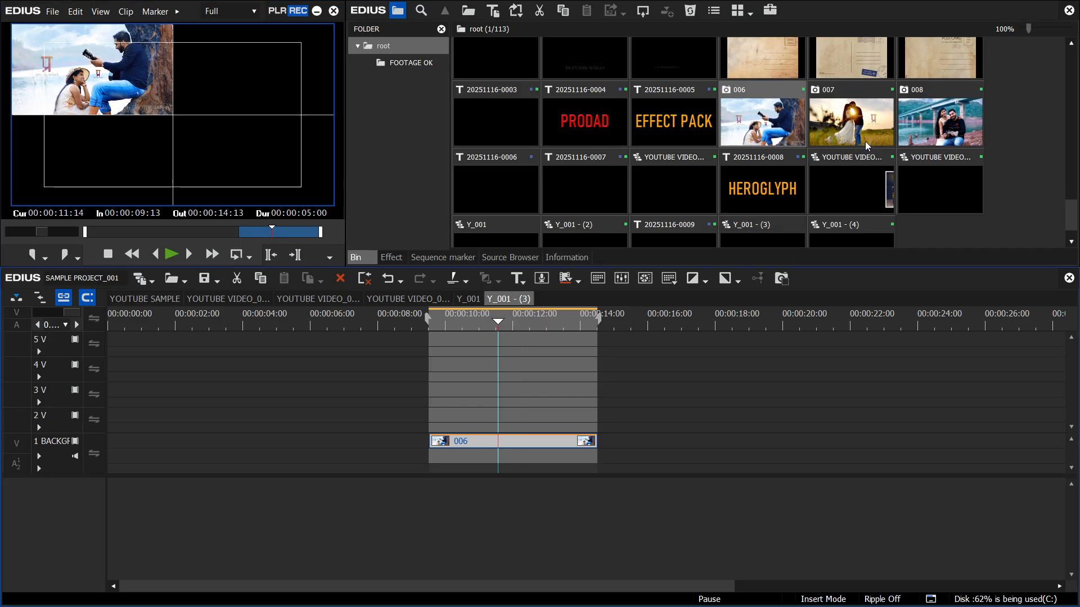
Step: Add picture 007 to track 2 V after clip 006 and copy clip 006's Layouter settings onto it
{"action": "left_click_drag", "start_coordinate": [867, 146], "coordinate": [435, 428]}
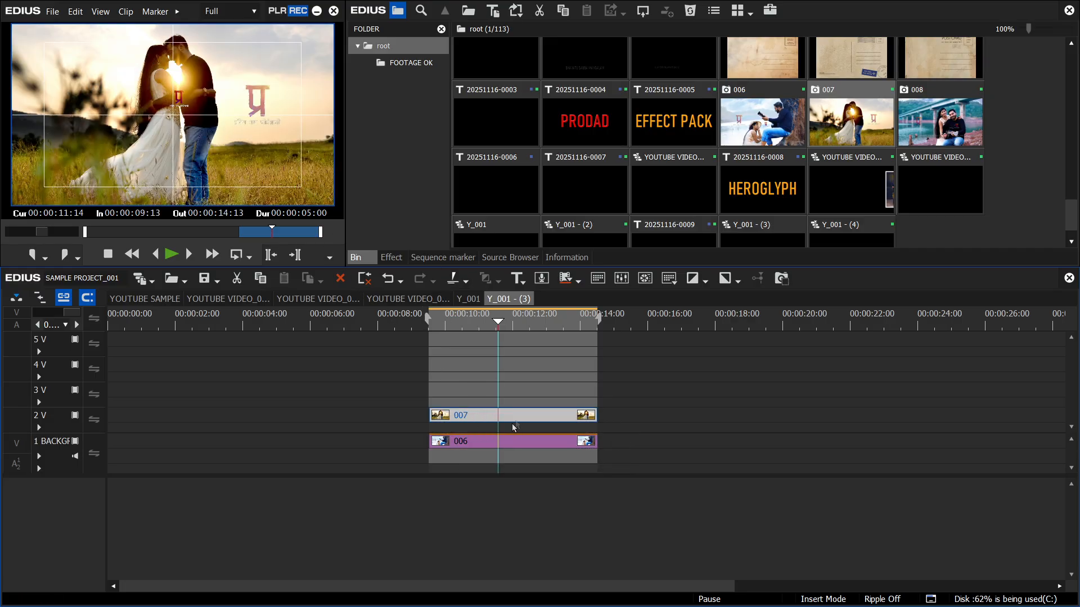
{"action": "left_click_drag", "start_coordinate": [516, 417], "coordinate": [695, 418]}
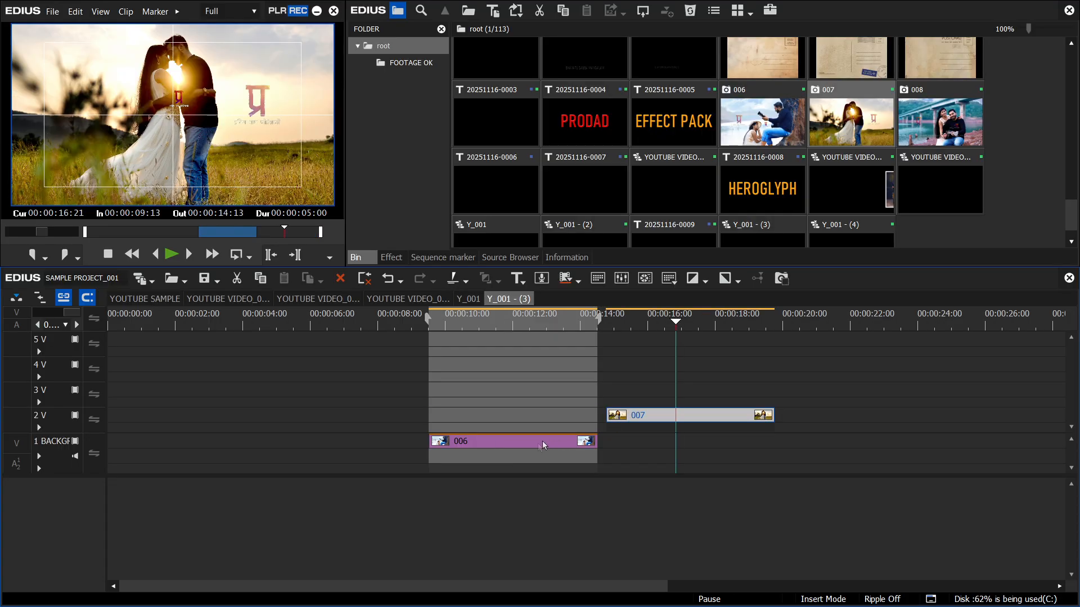
{"action": "left_click", "coordinate": [531, 442]}
{"action": "left_click_drag", "start_coordinate": [520, 320], "coordinate": [471, 332]}
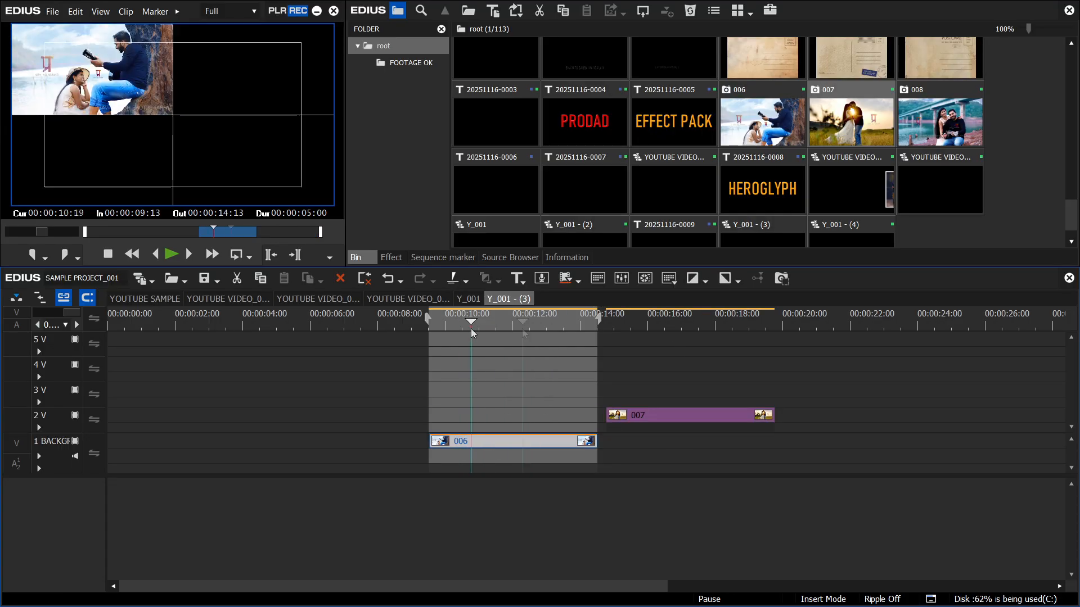
{"action": "left_click", "coordinate": [565, 258]}
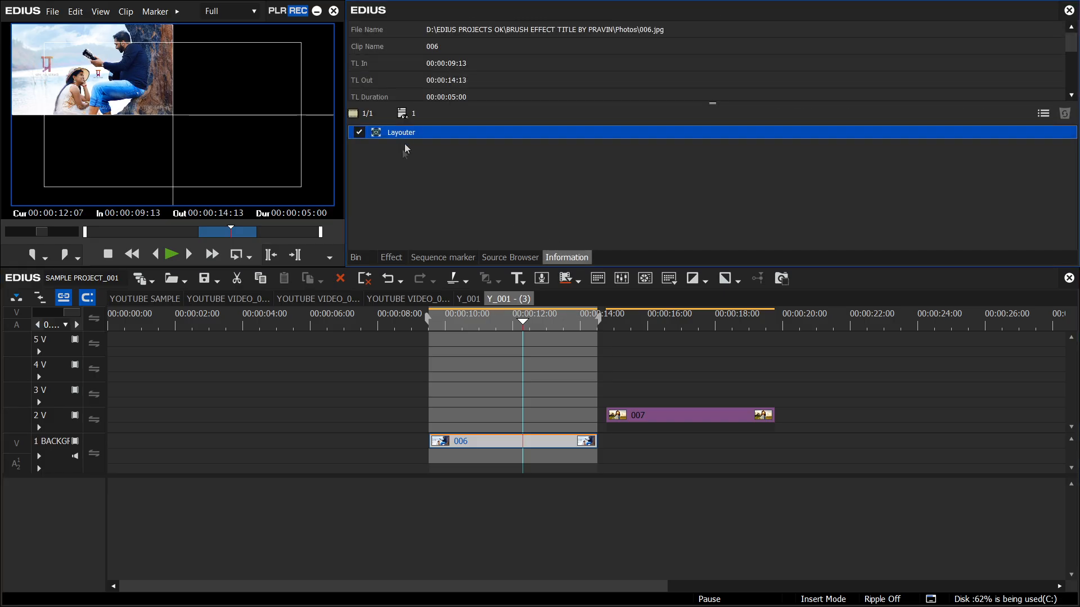
{"action": "left_click_drag", "start_coordinate": [406, 134], "coordinate": [687, 414]}
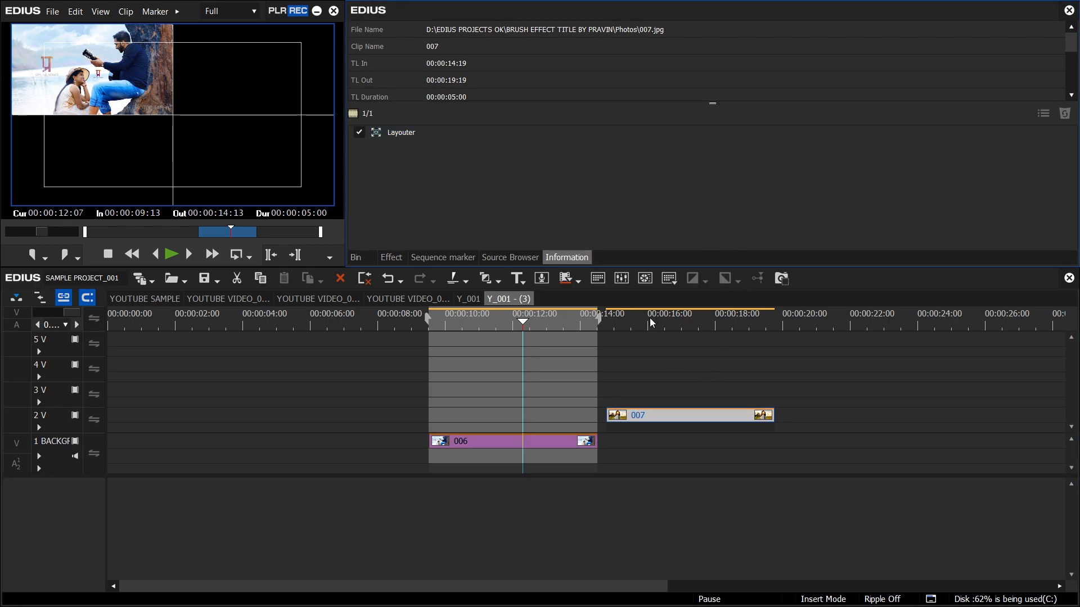
Step: Switch clip 007's Layouter off and on to compare the result, and delete clip 007 from the timeline
{"action": "left_click", "coordinate": [668, 323]}
{"action": "mouse_move", "coordinate": [668, 324]}
{"action": "left_mouse_down"}
{"action": "mouse_move", "coordinate": [641, 324]}
{"action": "mouse_move", "coordinate": [664, 323]}
{"action": "left_mouse_up"}
{"action": "left_click", "coordinate": [359, 132]}
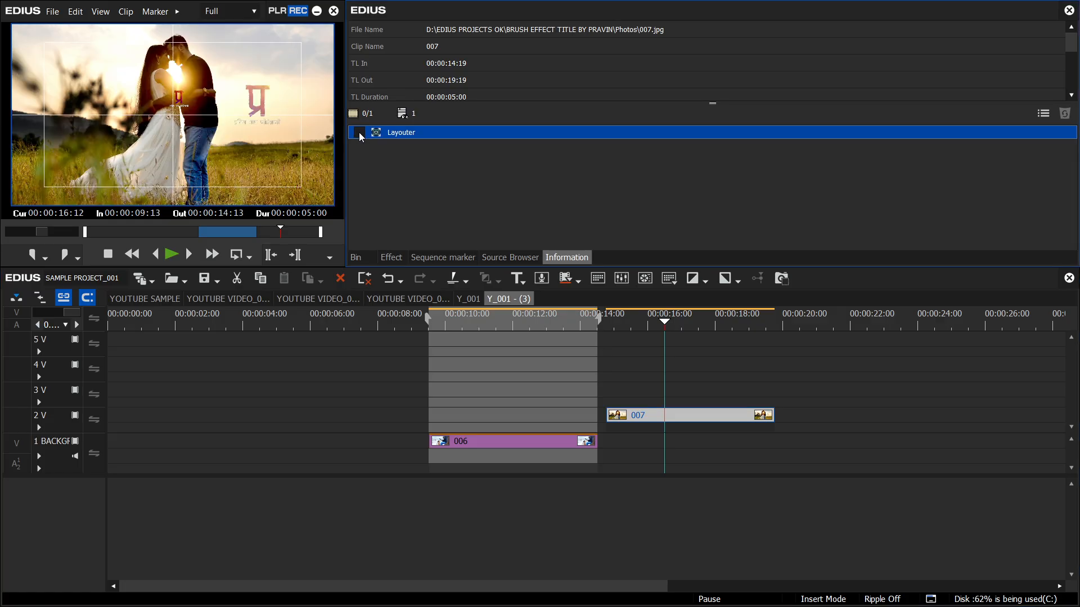
{"action": "left_click", "coordinate": [360, 133]}
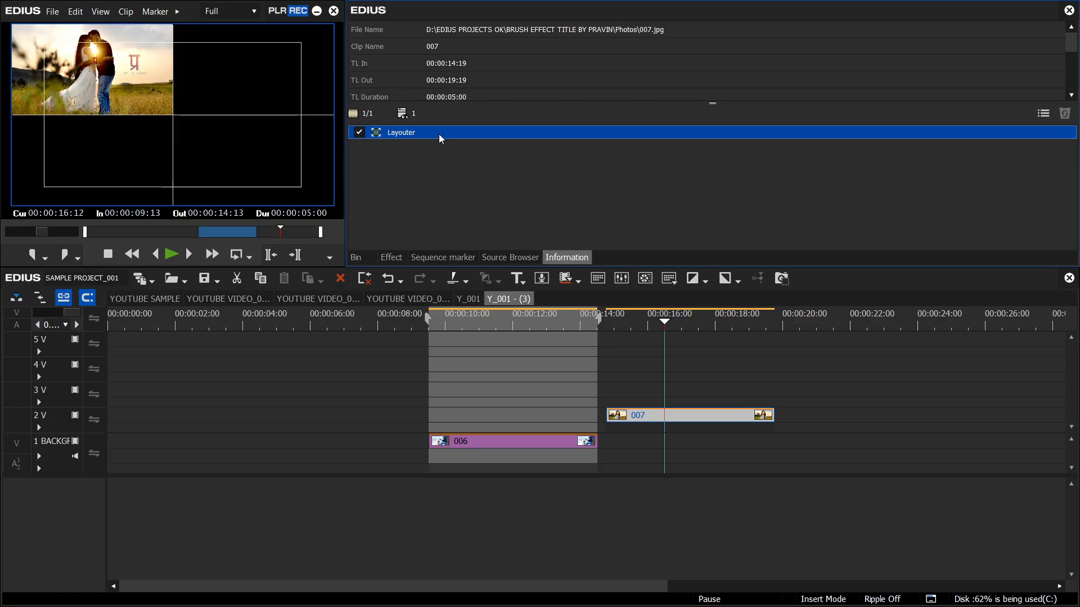
{"action": "left_click_drag", "start_coordinate": [650, 324], "coordinate": [681, 336]}
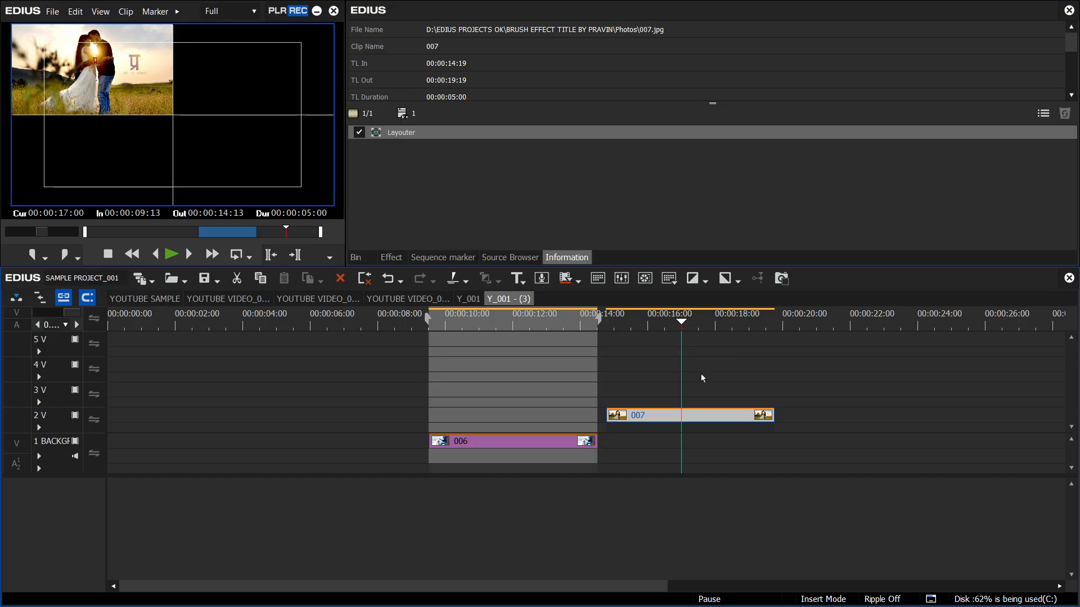
{"action": "left_click_drag", "start_coordinate": [690, 354], "coordinate": [710, 428]}
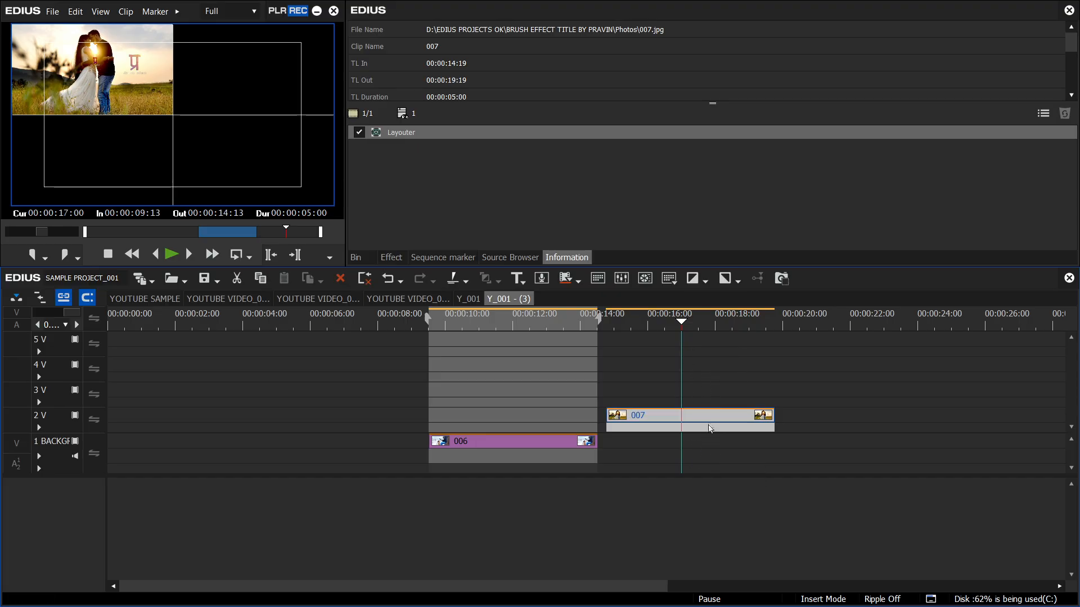
{"action": "key", "text": "Delete"}
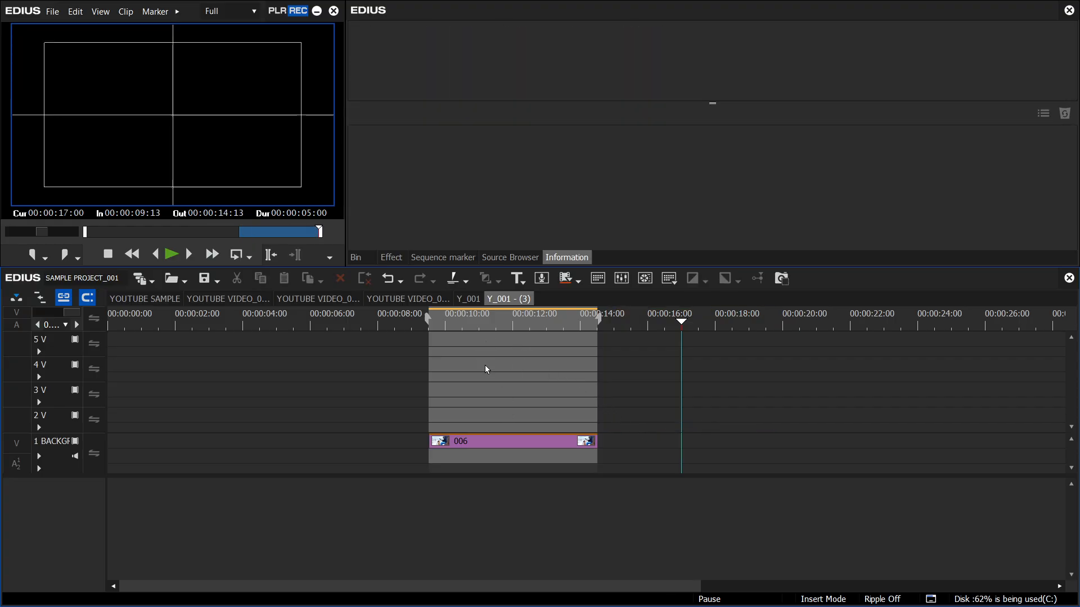
Step: Open the Layouter of clip 006 and reset all its settings to default
{"action": "left_click", "coordinate": [491, 330]}
{"action": "left_click", "coordinate": [497, 441]}
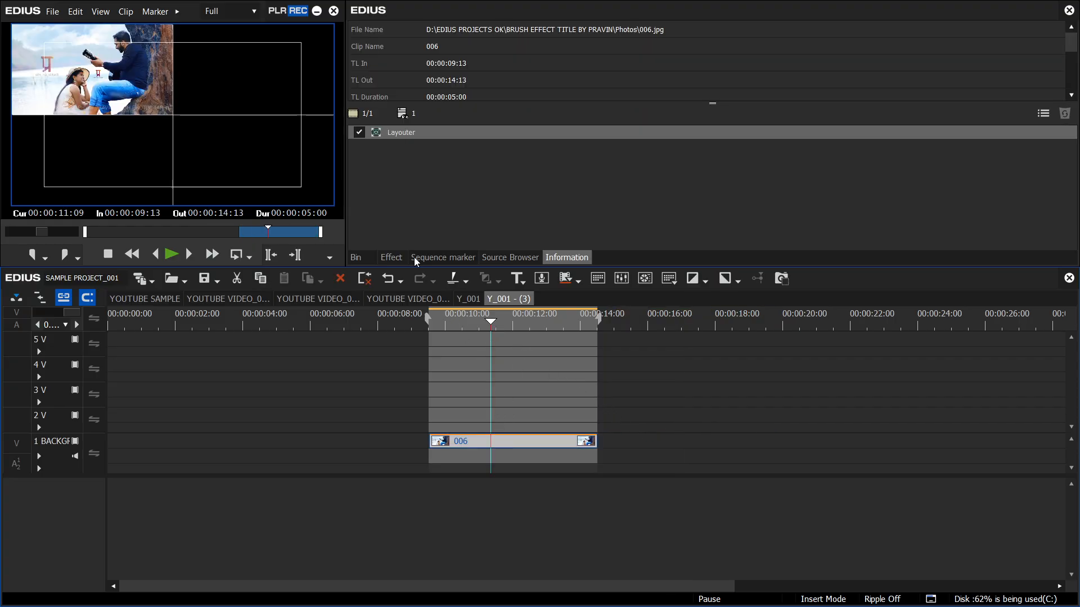
{"action": "right_click", "coordinate": [410, 132]}
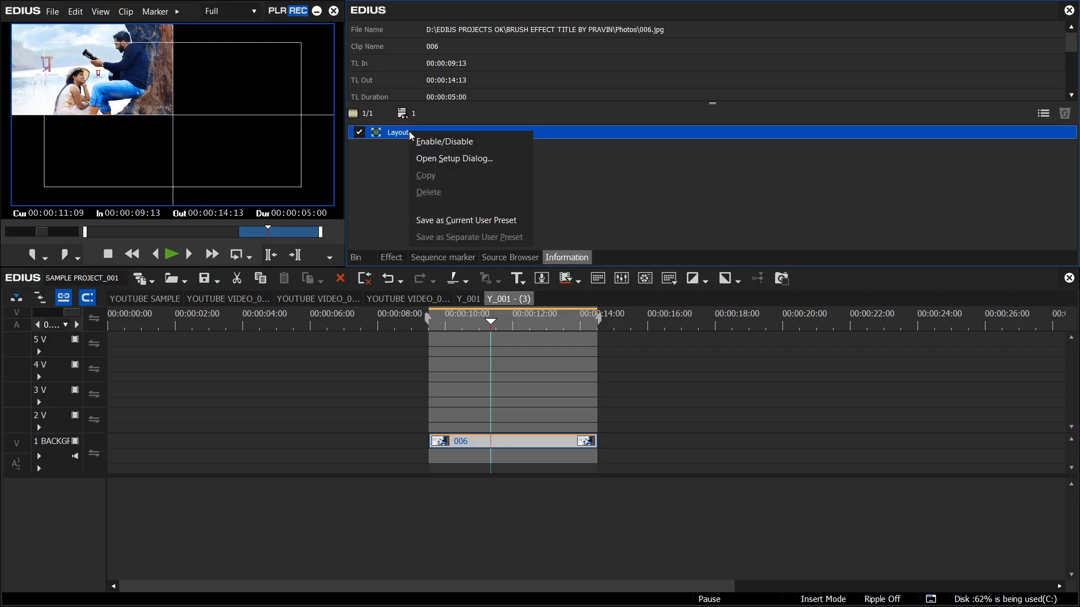
{"action": "left_click", "coordinate": [404, 205]}
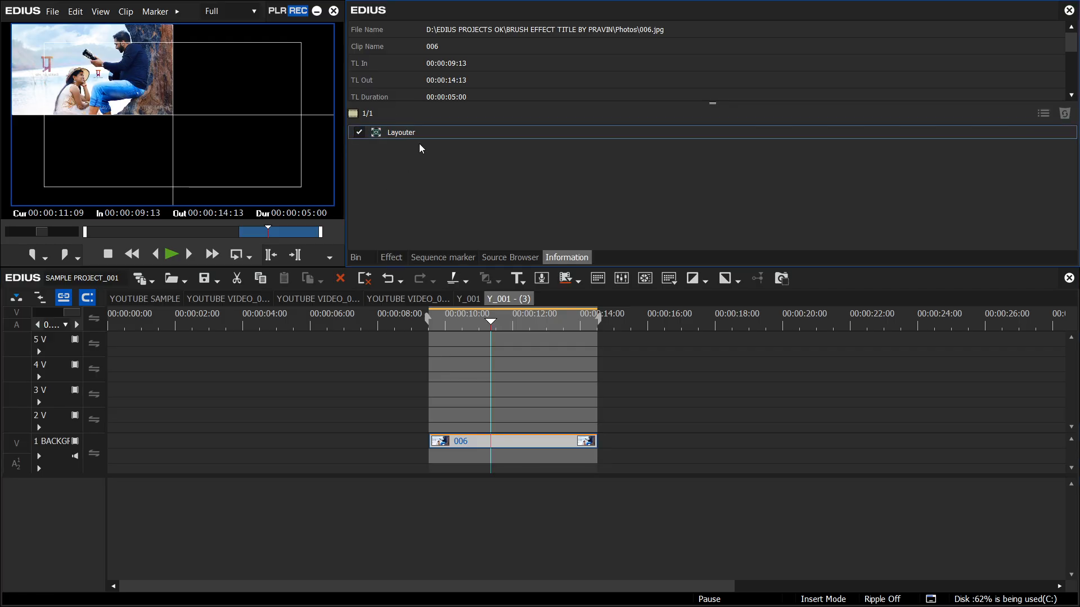
{"action": "double_click", "coordinate": [417, 134]}
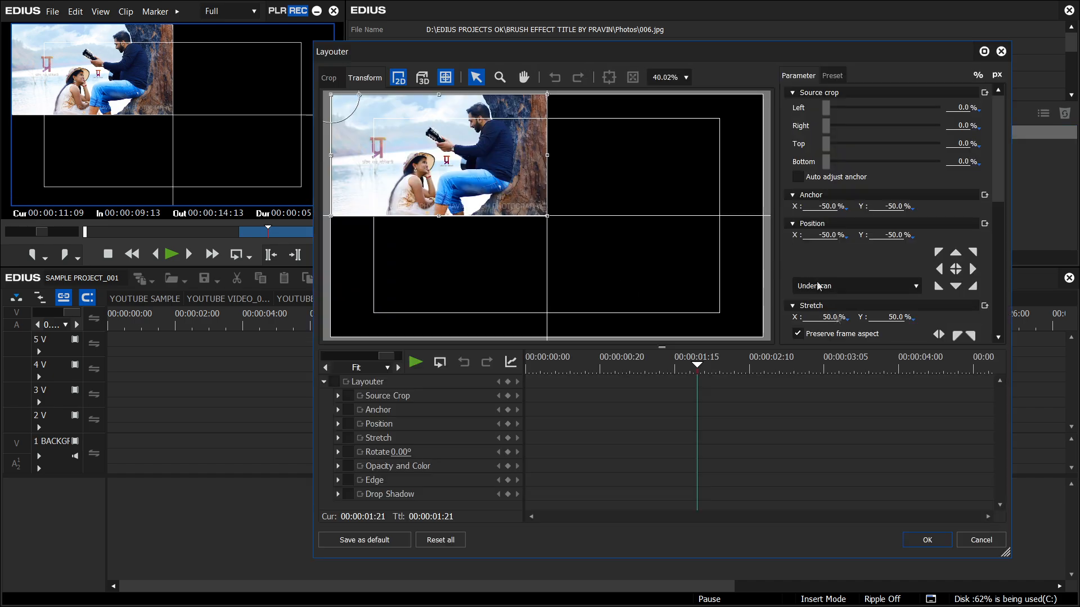
{"action": "left_click", "coordinate": [438, 540]}
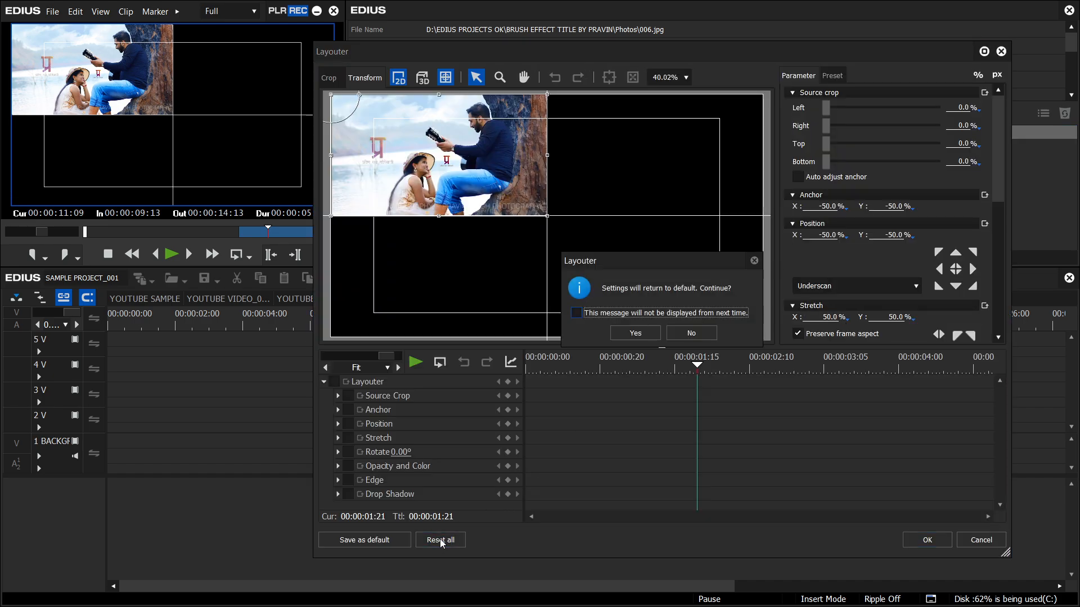
{"action": "left_click", "coordinate": [643, 333]}
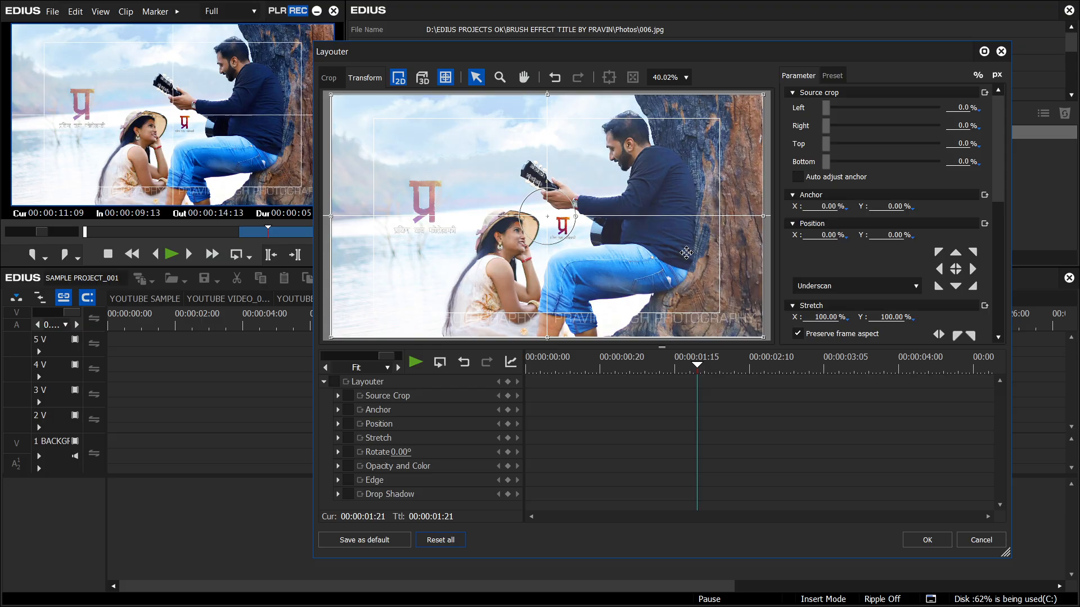
Step: Try aligning the full-size picture to the frame's upper-right and upper-left corners, and discard the Layouter changes
{"action": "left_click", "coordinate": [973, 253]}
{"action": "left_click_drag", "start_coordinate": [466, 48], "coordinate": [491, 42]}
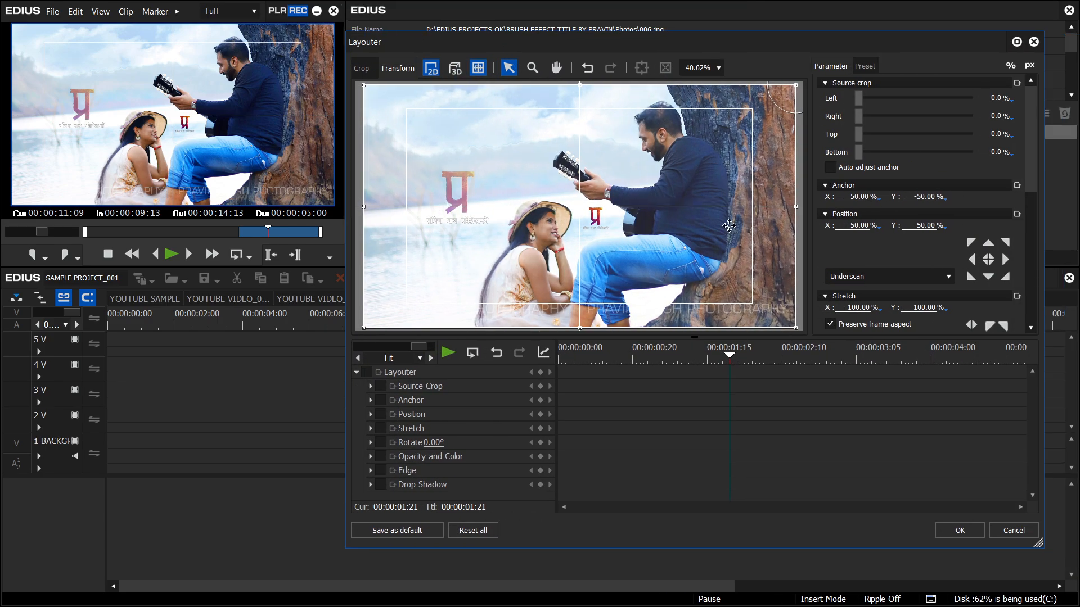
{"action": "left_click", "coordinate": [971, 243]}
{"action": "left_click", "coordinate": [1013, 530]}
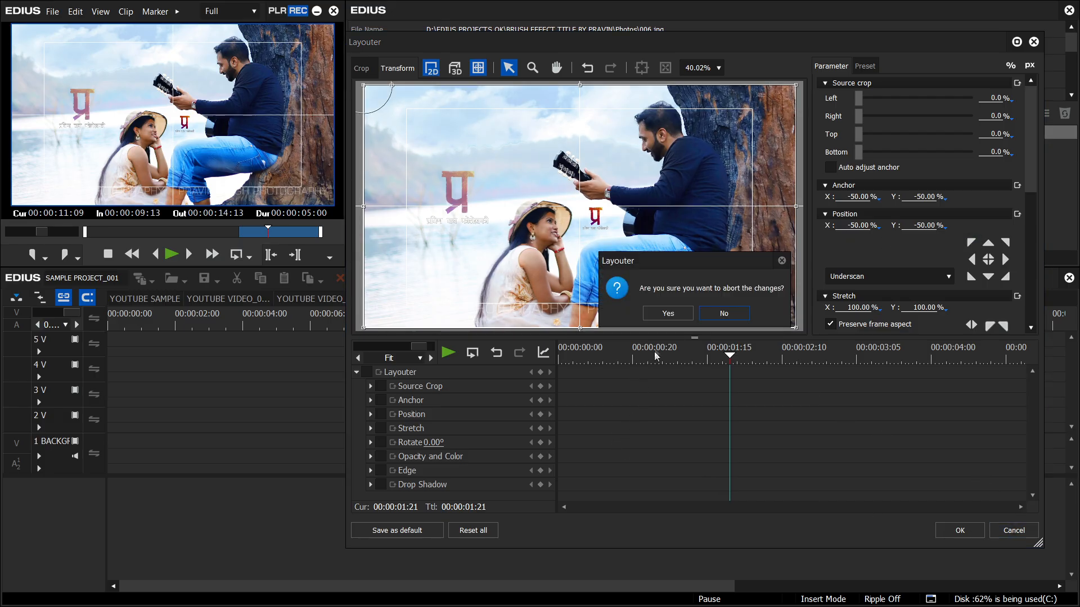
{"action": "left_click", "coordinate": [667, 313]}
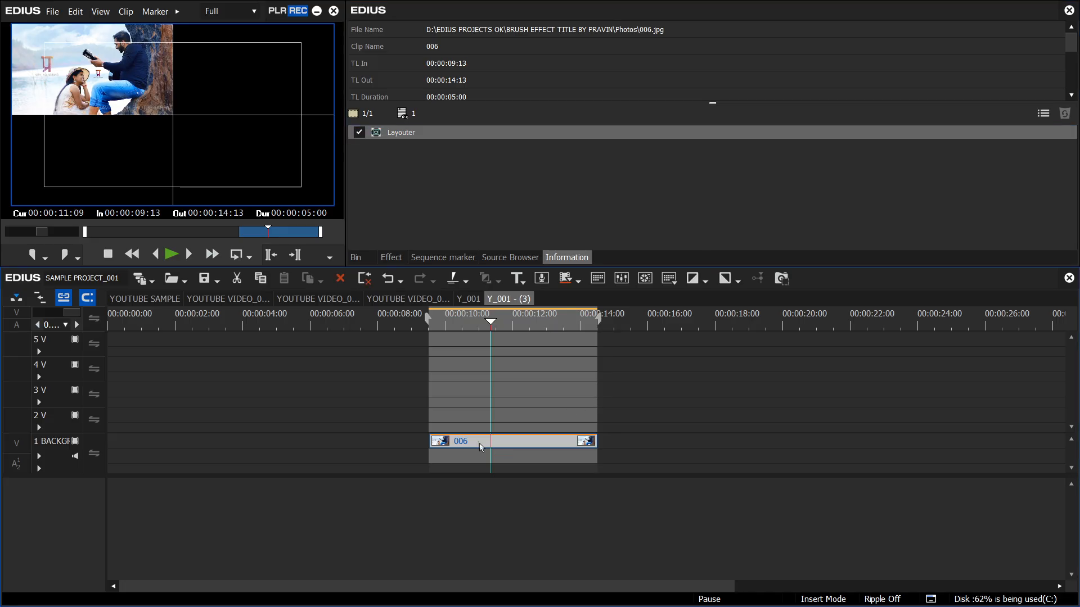
Step: Reopen the Layouter of clip 006 and return all its settings to default
{"action": "left_click", "coordinate": [407, 134]}
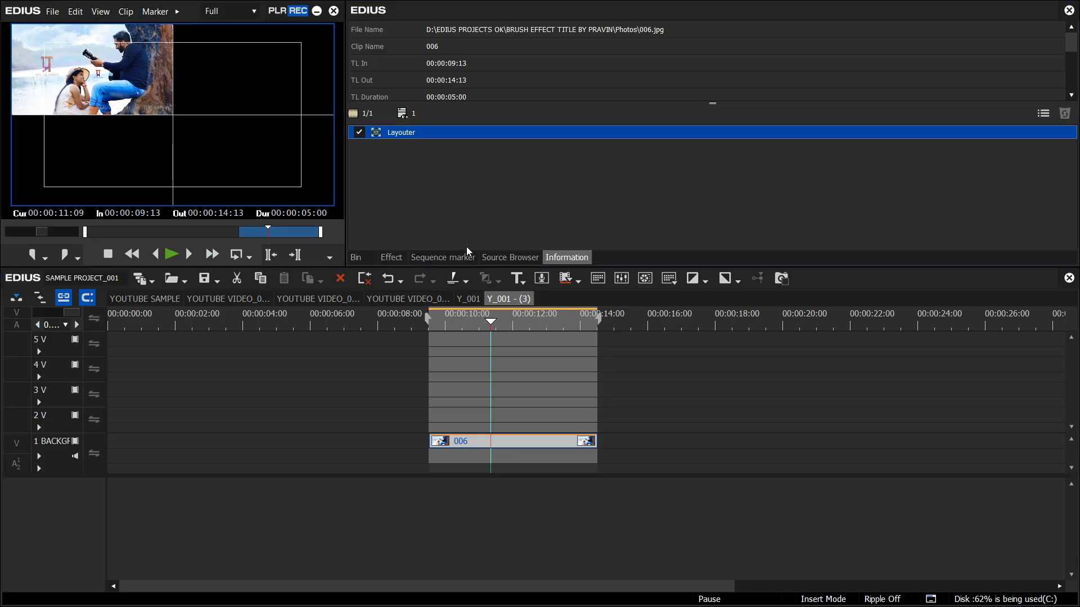
{"action": "key", "text": "F7"}
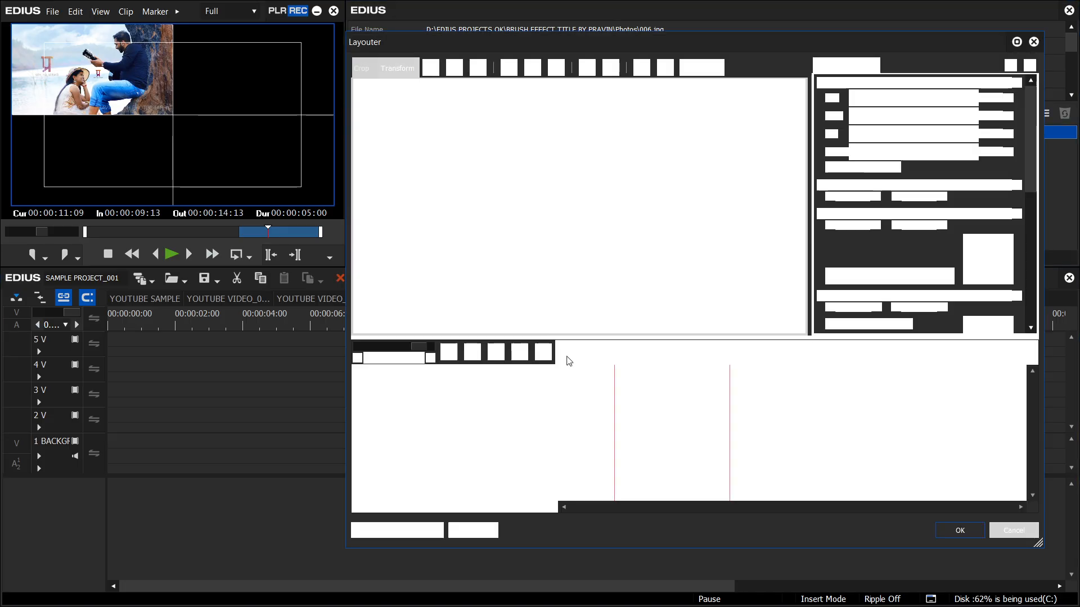
{"action": "left_click", "coordinate": [463, 530]}
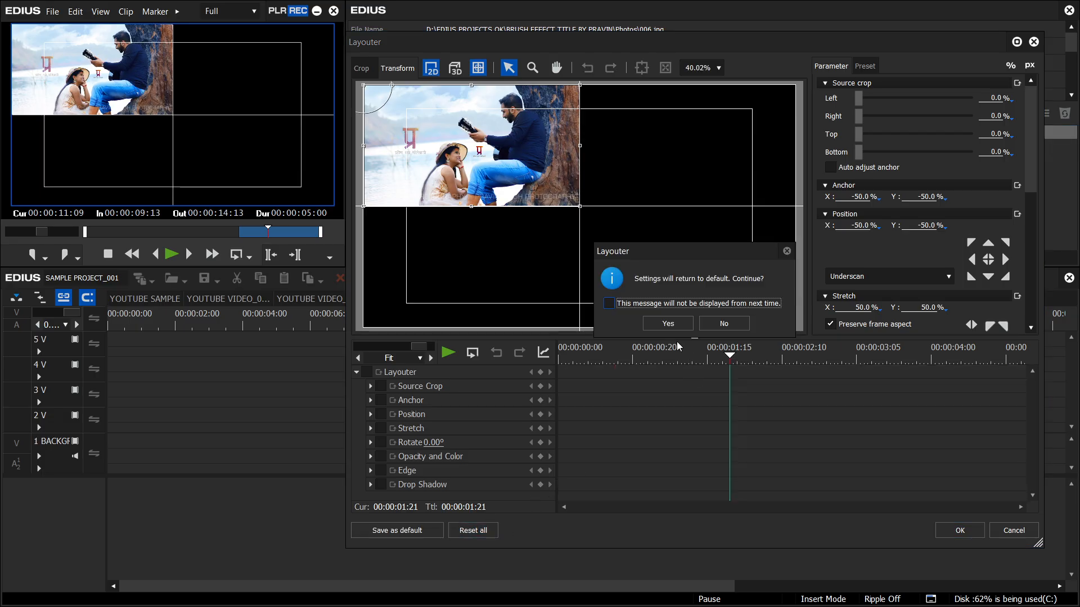
{"action": "left_click", "coordinate": [668, 323]}
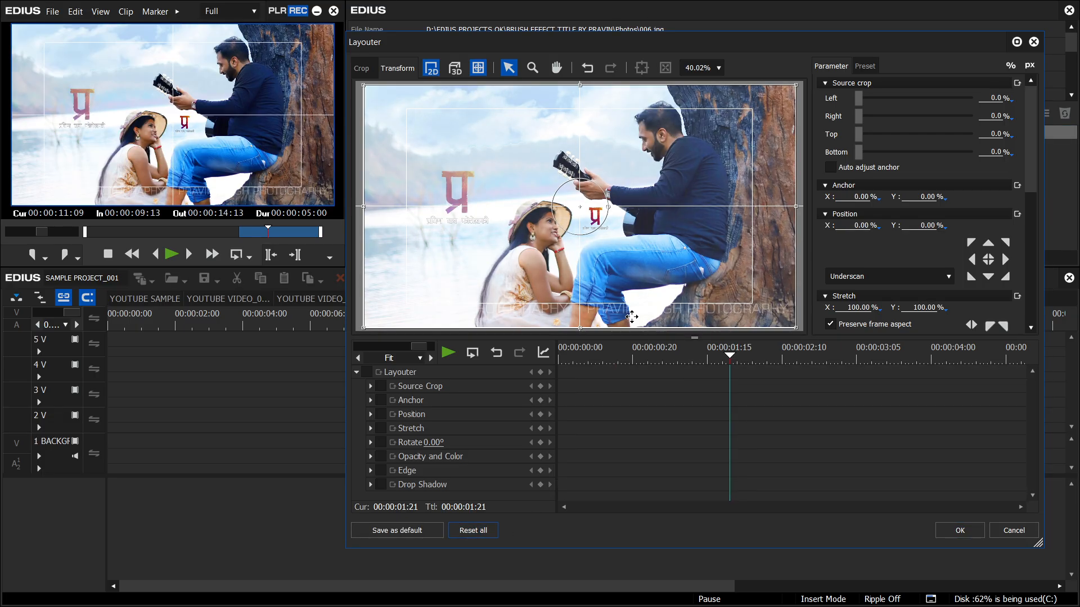
Step: Try aligning the full-size picture to the frame's upper-left corner, and reset all settings again
{"action": "left_click", "coordinate": [970, 243]}
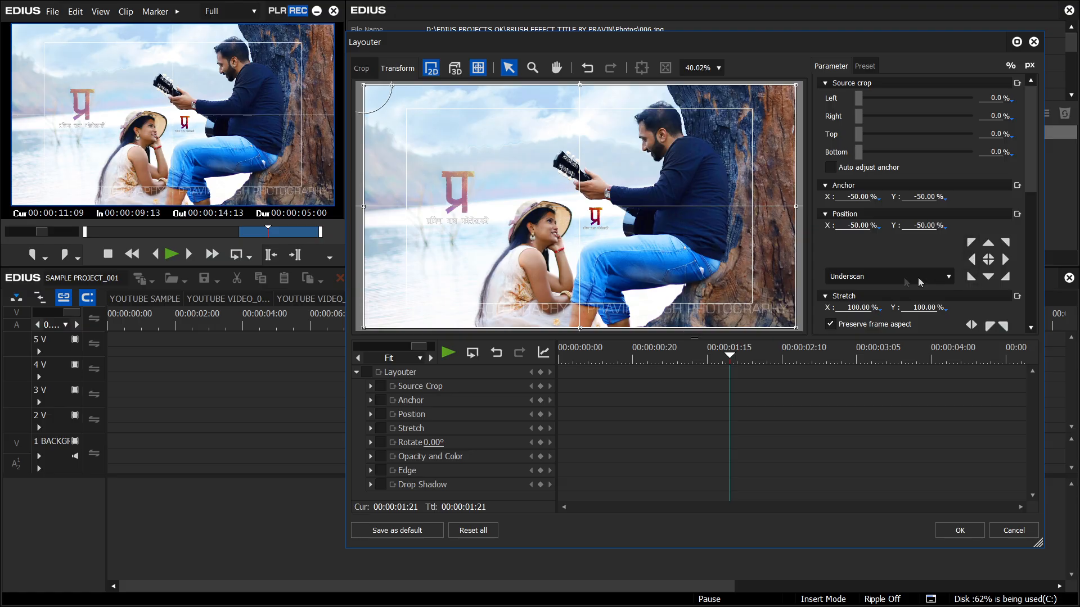
{"action": "left_click", "coordinate": [483, 530]}
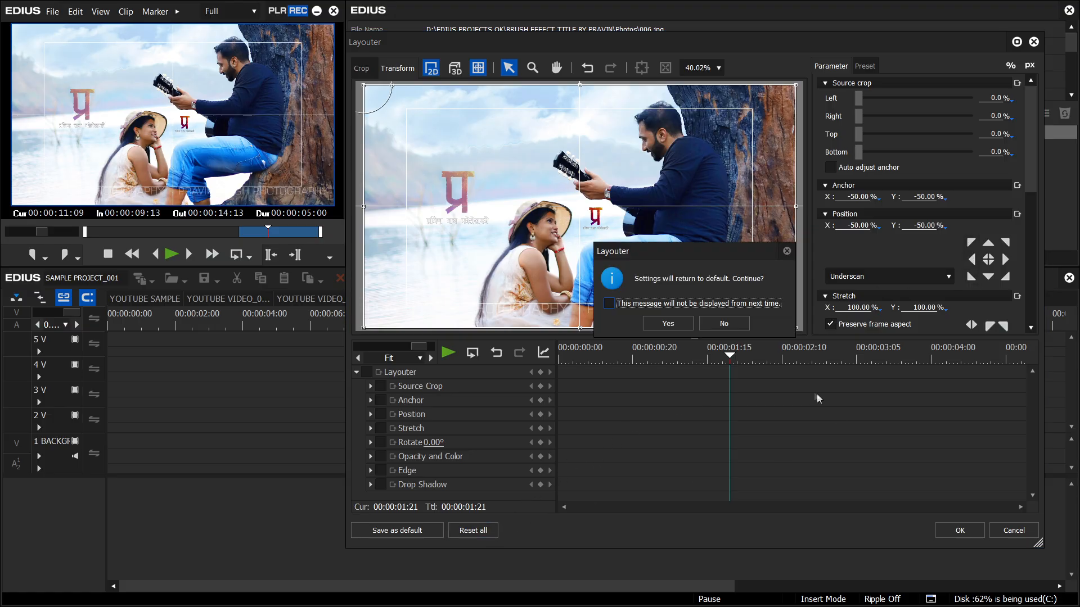
{"action": "left_click", "coordinate": [672, 324]}
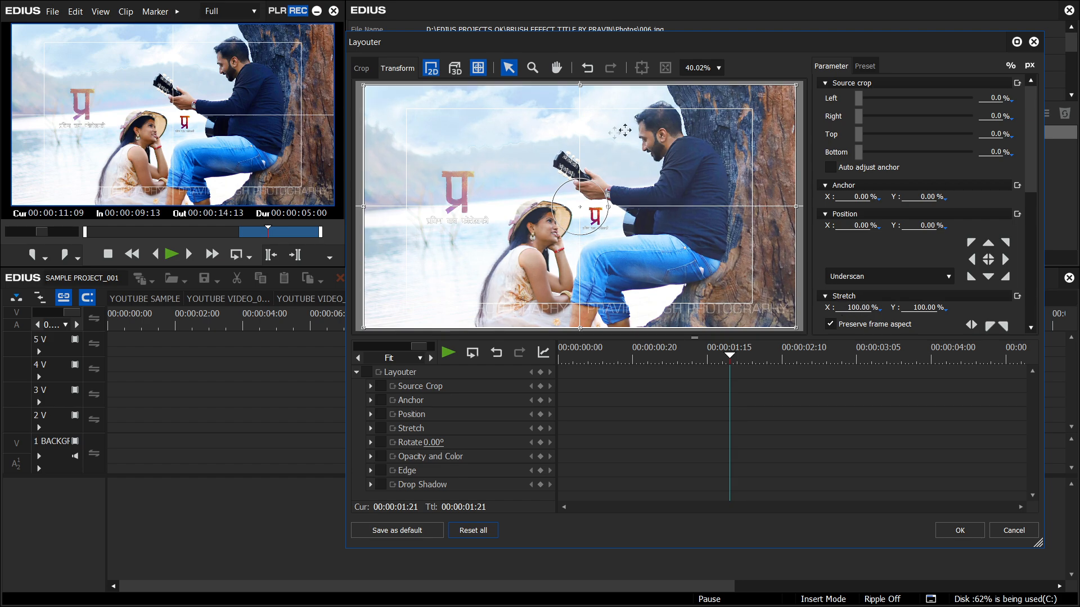
Step: Set the picture's stretch to 50% and align it to the frame's upper-right corner
{"action": "left_click", "coordinate": [857, 308]}
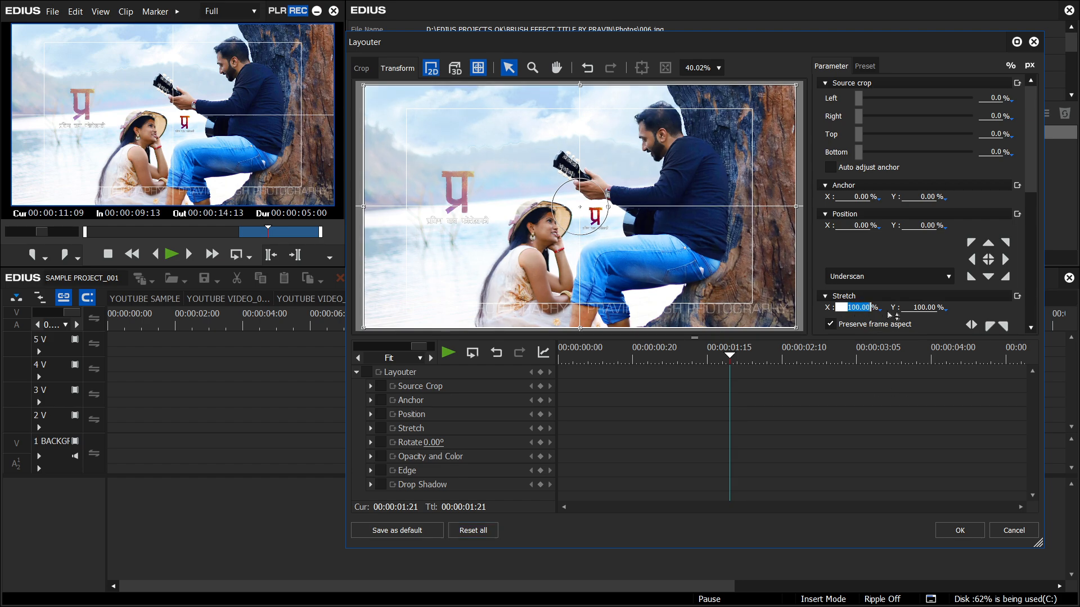
{"action": "type", "text": "50"}
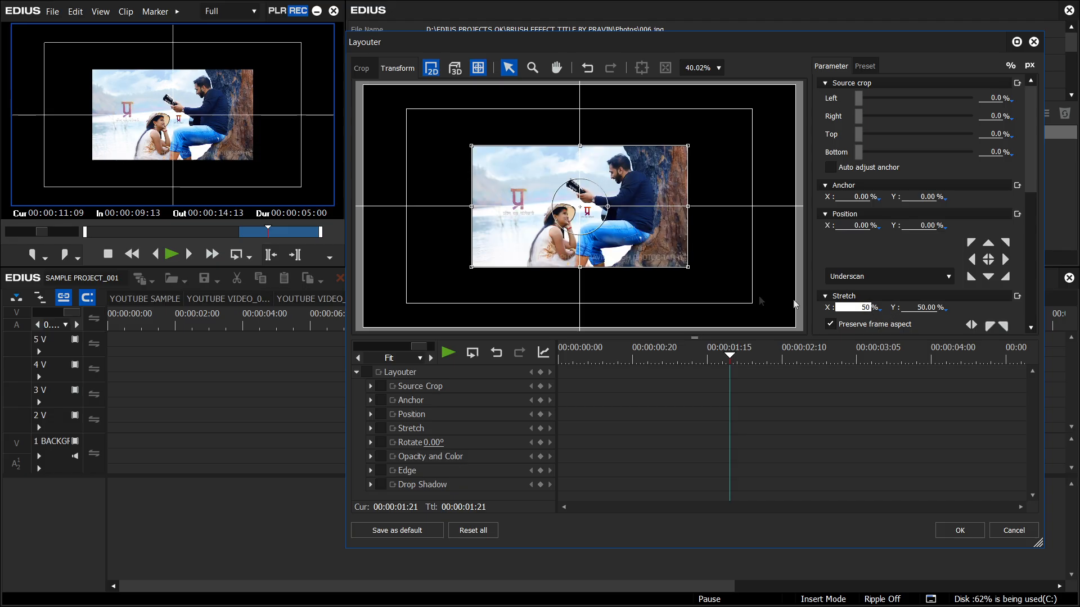
{"action": "key", "text": "Return"}
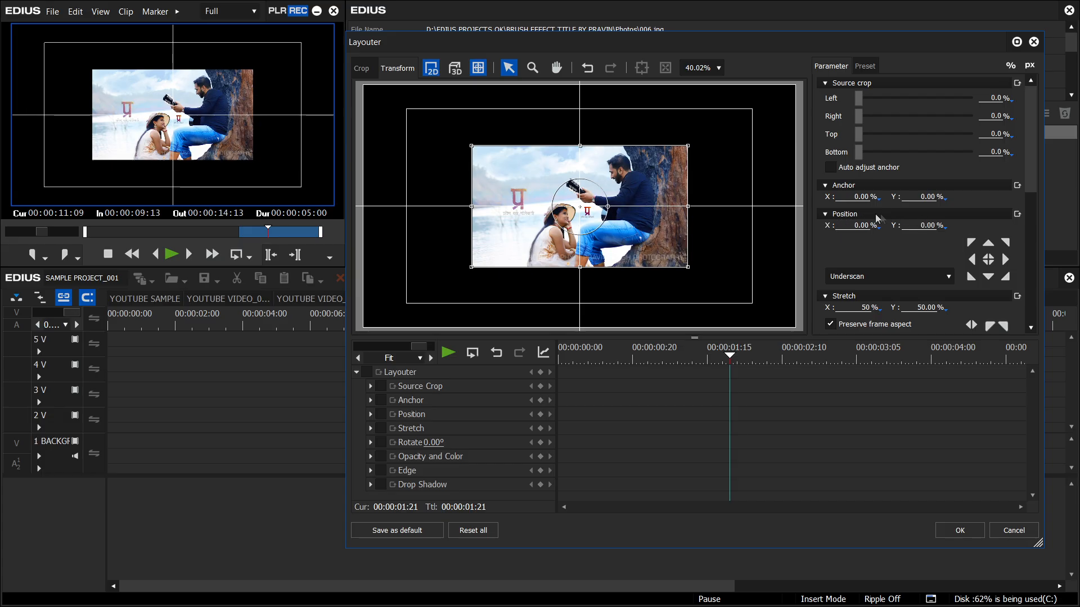
{"action": "left_click", "coordinate": [1005, 244]}
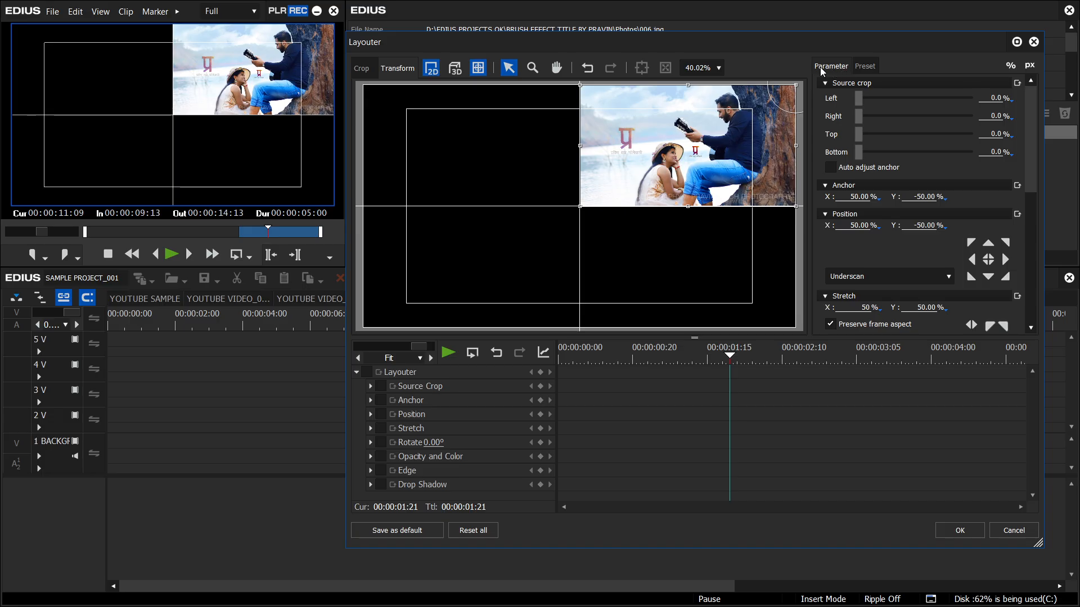
Step: Start saving the current layout as a new Layouter preset and name it "IMAGE 50% AND RIGHT UPPER CORNER"
{"action": "left_click", "coordinate": [865, 67]}
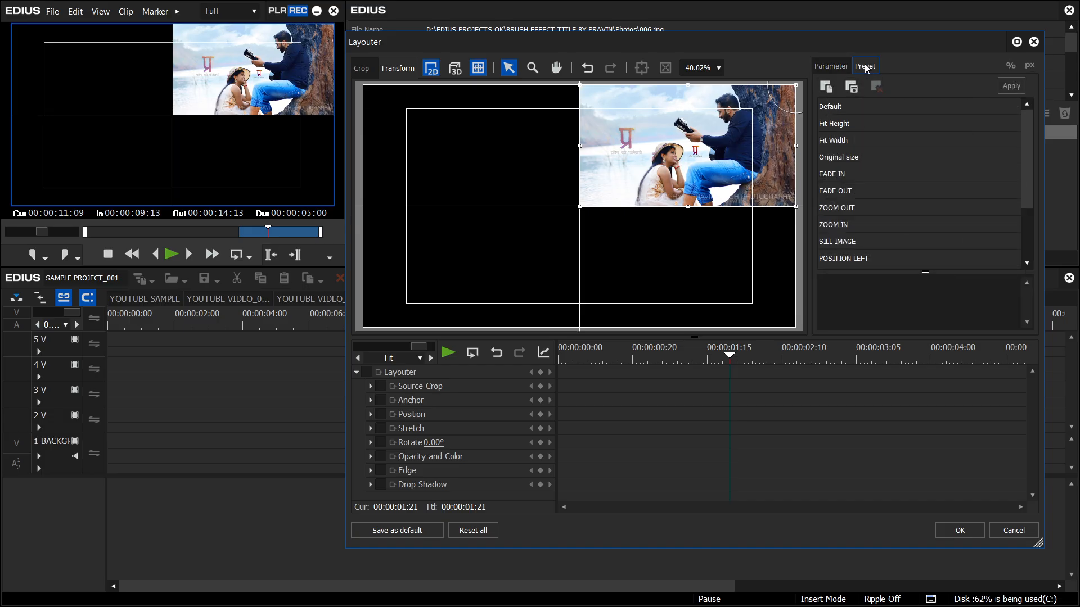
{"action": "mouse_move", "coordinate": [1032, 142]}
{"action": "left_mouse_down"}
{"action": "mouse_move", "coordinate": [1027, 207]}
{"action": "mouse_move", "coordinate": [1026, 124]}
{"action": "left_mouse_up"}
{"action": "left_click_drag", "start_coordinate": [1024, 159], "coordinate": [1021, 220]}
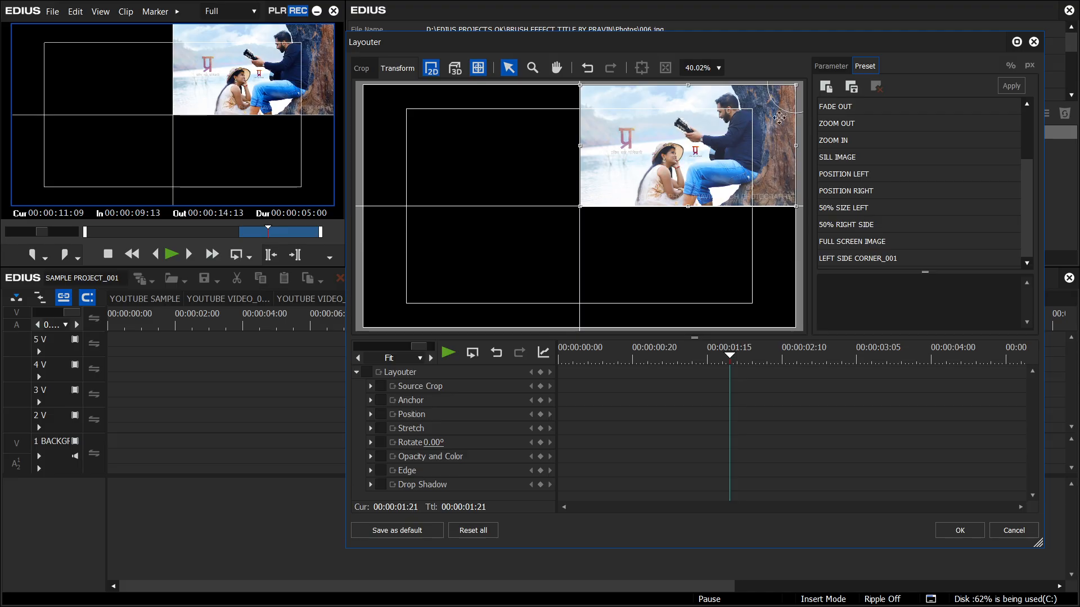
{"action": "left_click", "coordinate": [826, 87]}
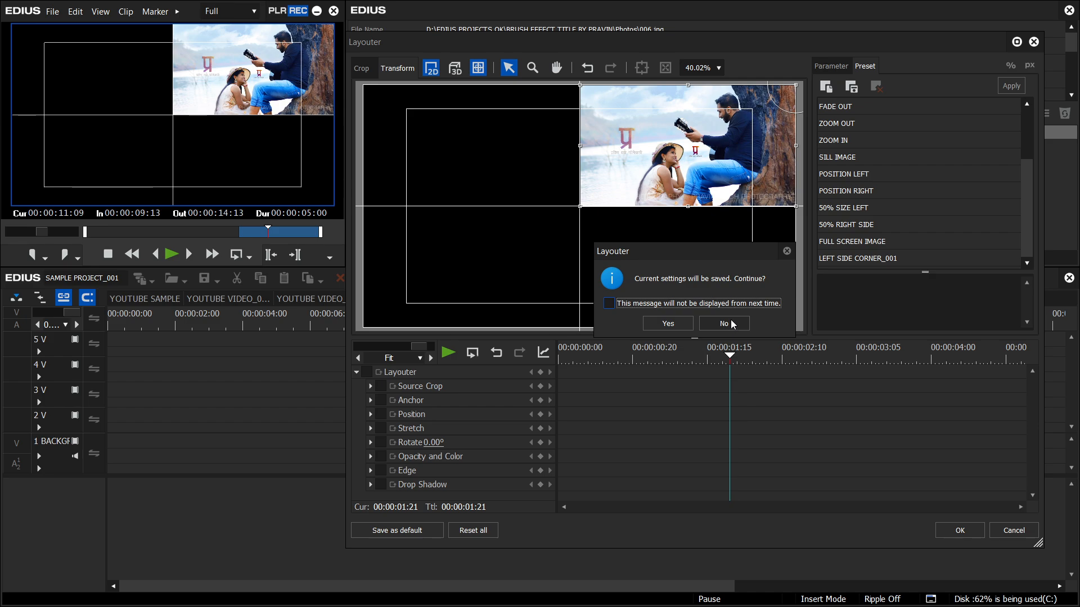
{"action": "left_click", "coordinate": [675, 325]}
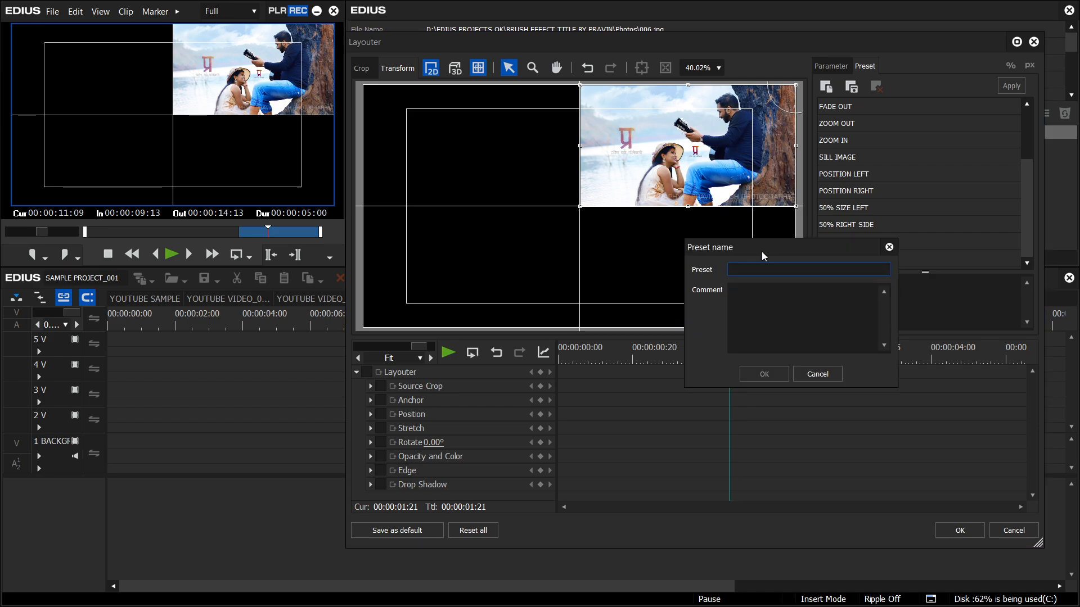
{"action": "left_click_drag", "start_coordinate": [761, 252], "coordinate": [538, 188]}
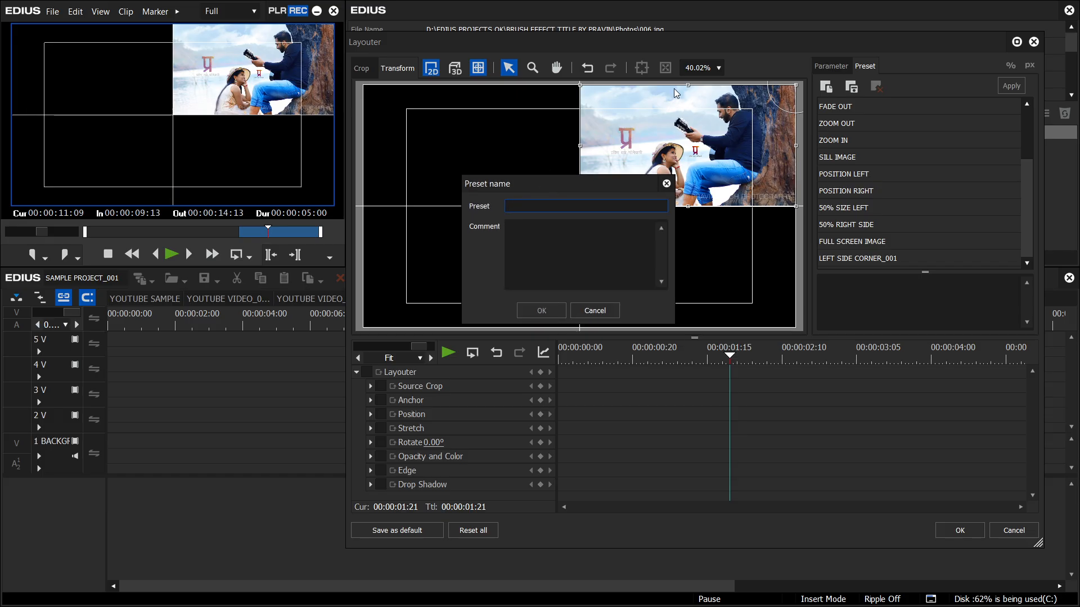
{"action": "left_click_drag", "start_coordinate": [604, 180], "coordinate": [551, 158]}
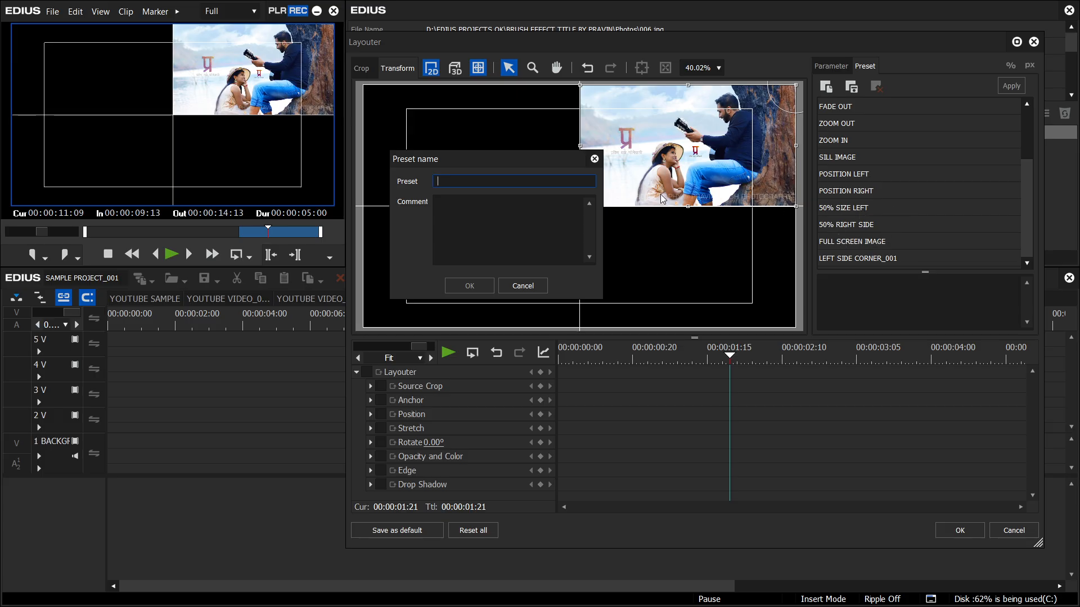
{"action": "left_click_drag", "start_coordinate": [555, 161], "coordinate": [618, 169]}
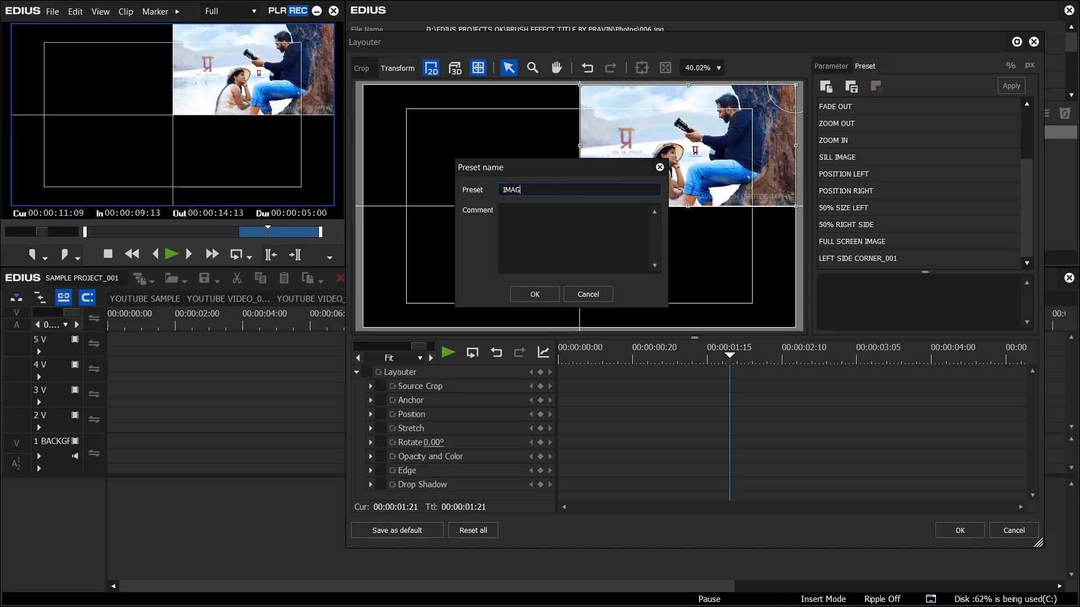
{"action": "type", "text": "50% AND"}
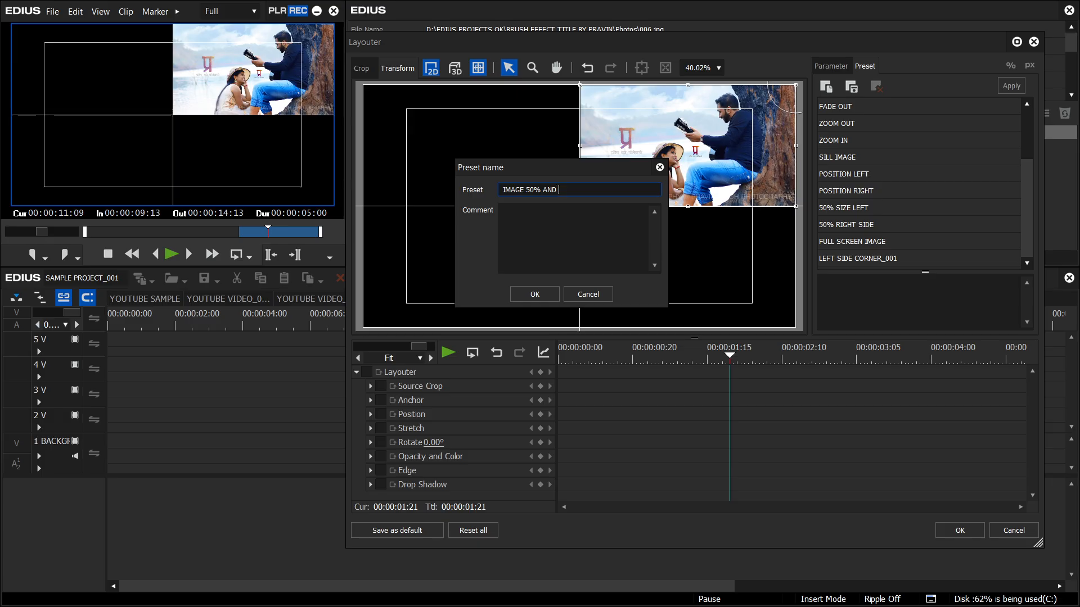
{"action": "type", "text": " RIGHT UPPER CORNER"}
Step: Copy the preset name "IMAGE 50% AND RIGHT UPPER CORNER" into the comment and save the preset
{"action": "left_click_drag", "start_coordinate": [643, 191], "coordinate": [499, 198]}
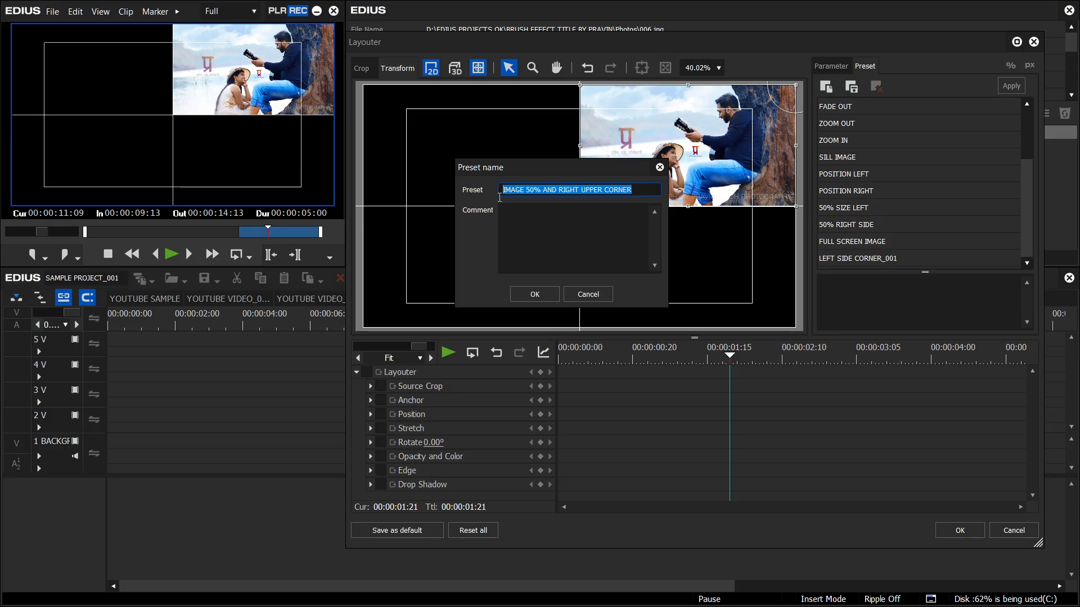
{"action": "right_click", "coordinate": [545, 192]}
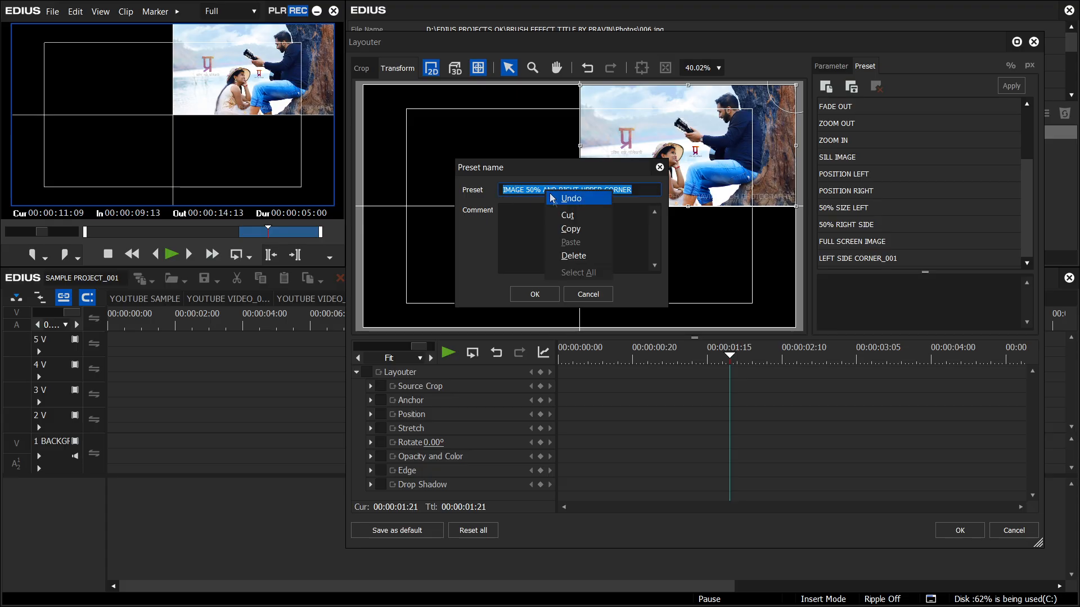
{"action": "left_click", "coordinate": [569, 228]}
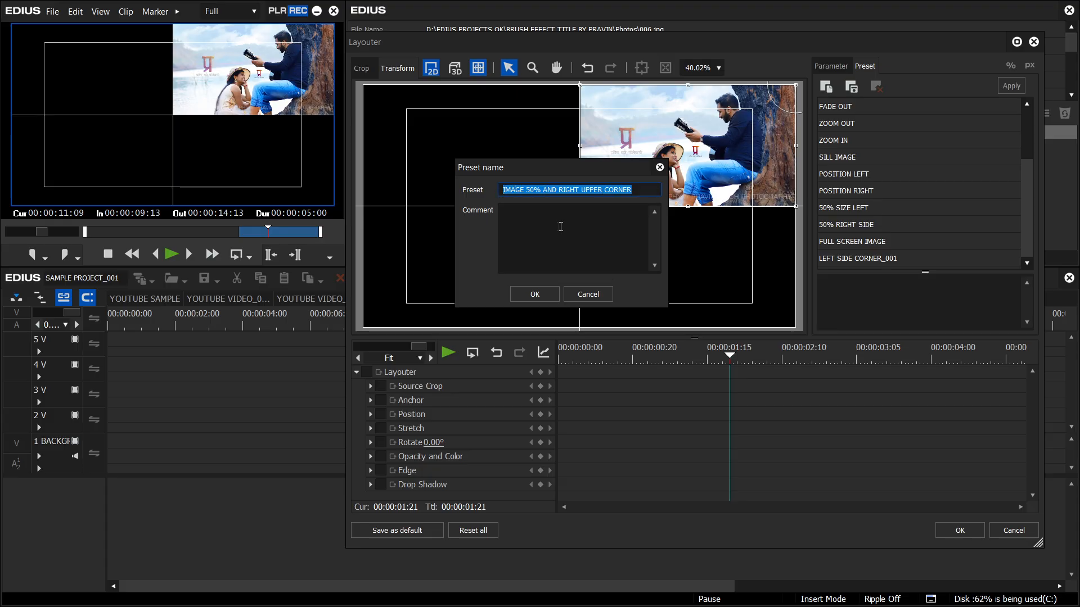
{"action": "left_click", "coordinate": [543, 225]}
{"action": "right_click", "coordinate": [543, 231]}
{"action": "left_click", "coordinate": [585, 279]}
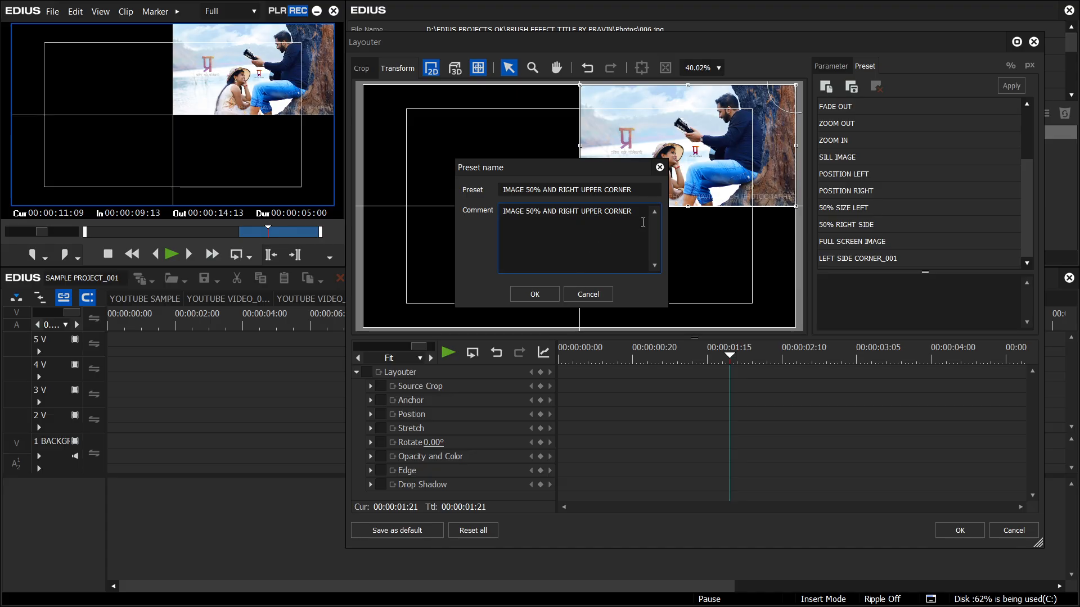
{"action": "left_click", "coordinate": [558, 292]}
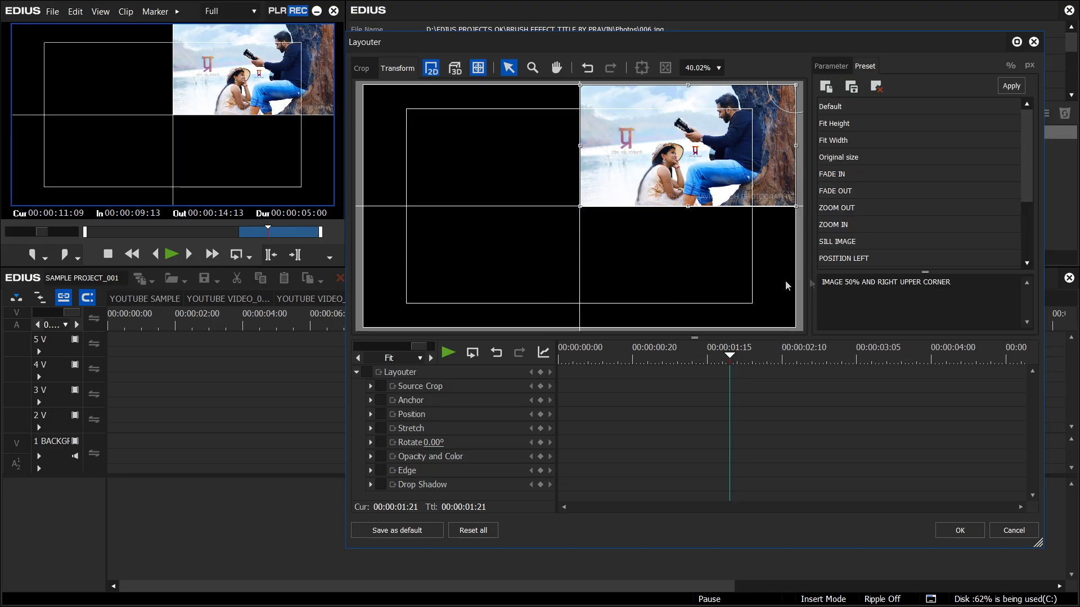
{"action": "left_click_drag", "start_coordinate": [1028, 201], "coordinate": [1030, 244]}
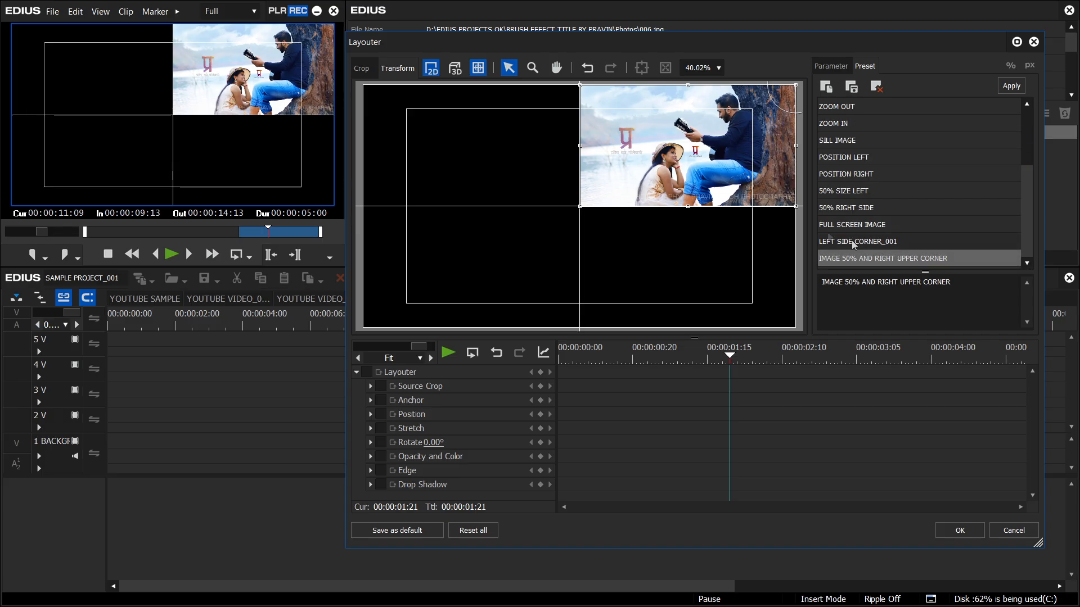
Step: Return the Layouter settings to default, and place the picture at 50% stretch in the frame's upper-left corner
{"action": "left_click", "coordinate": [476, 530]}
{"action": "left_click", "coordinate": [668, 324]}
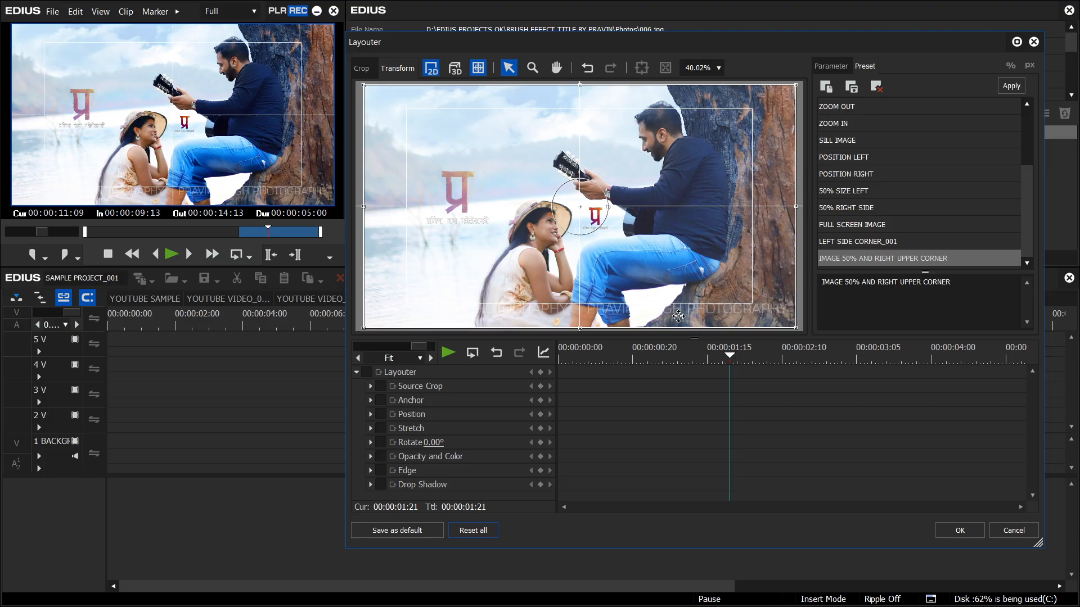
{"action": "left_click", "coordinate": [836, 67]}
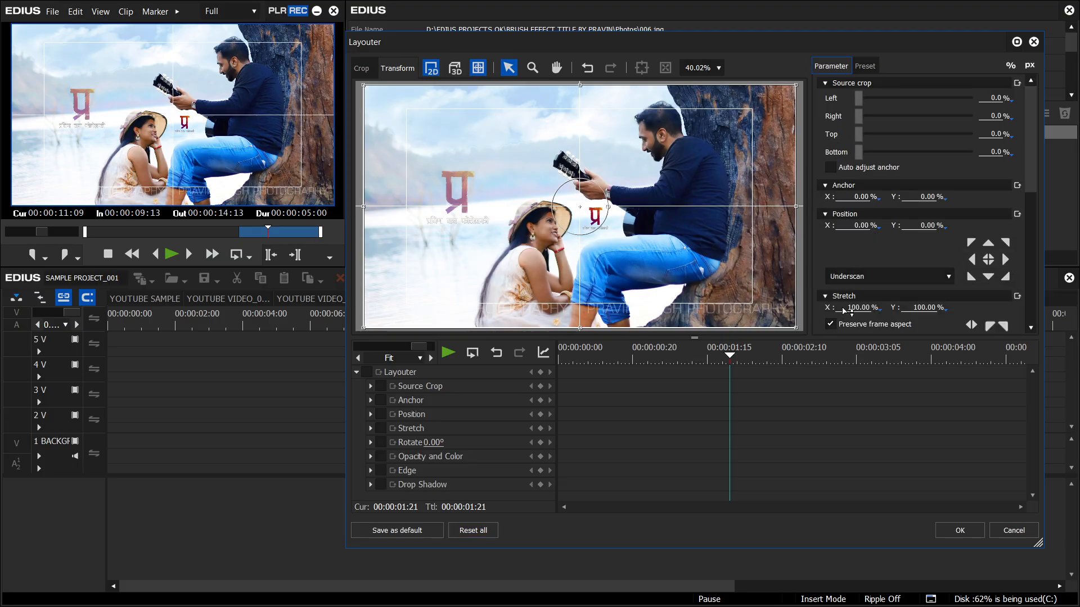
{"action": "left_click", "coordinate": [857, 308]}
{"action": "type", "text": "50"}
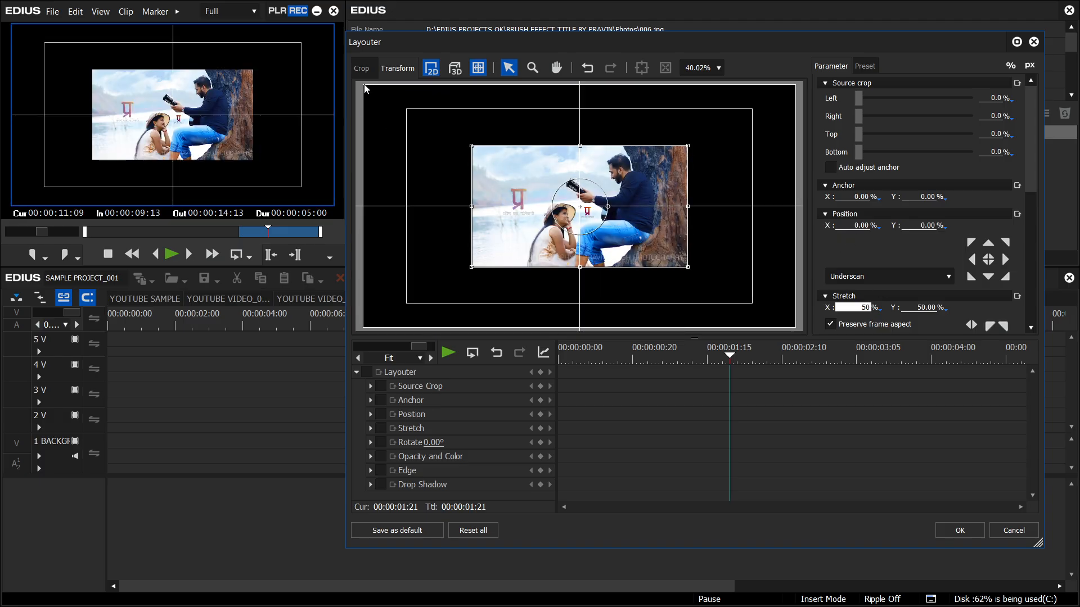
{"action": "left_click", "coordinate": [971, 243]}
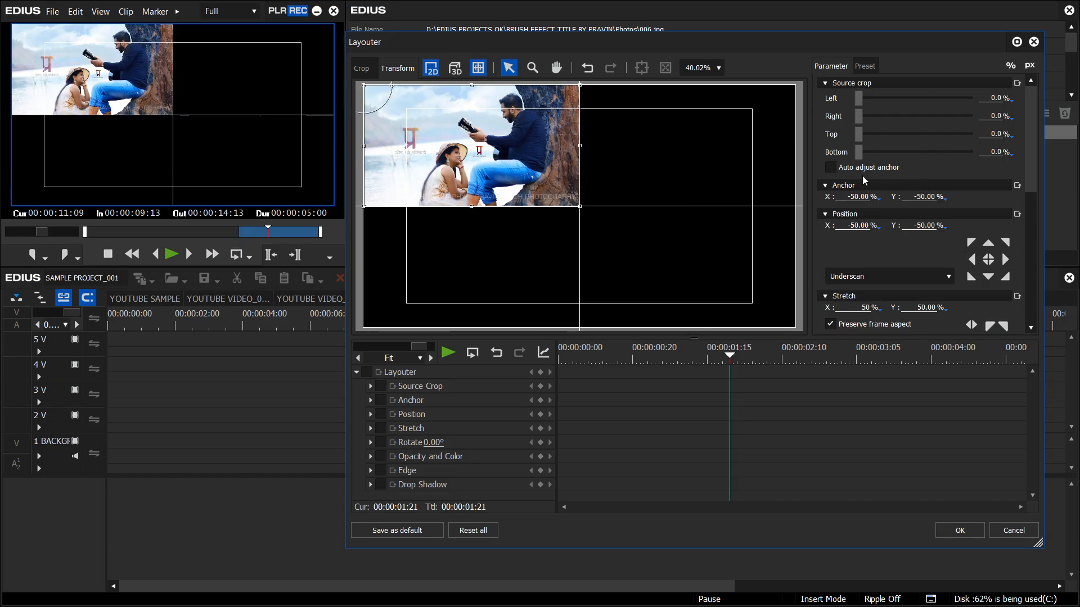
{"action": "left_click", "coordinate": [866, 67]}
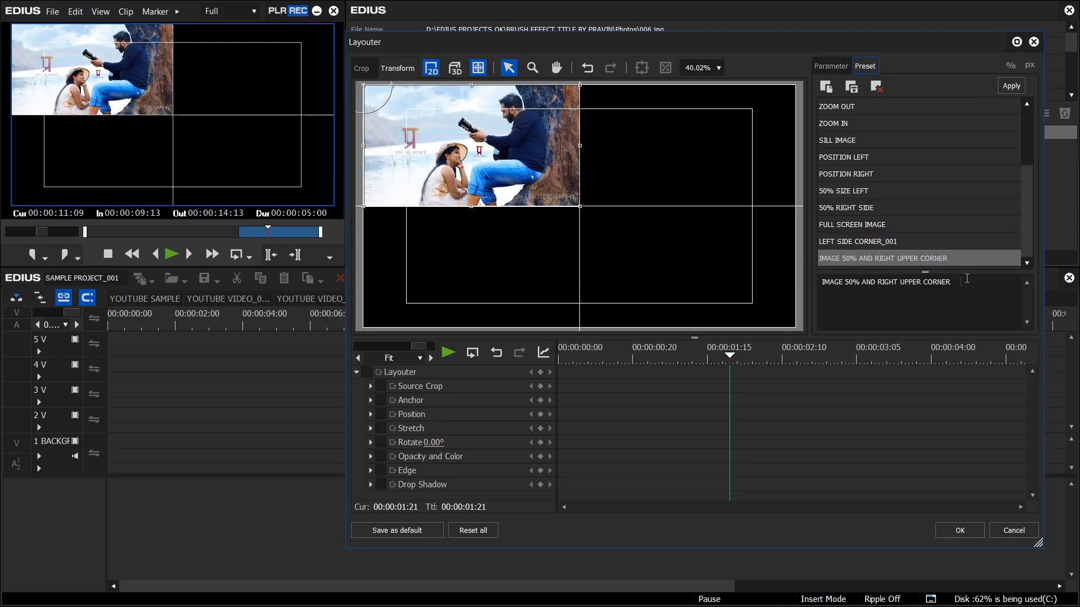
{"action": "mouse_move", "coordinate": [954, 284]}
{"action": "left_mouse_down"}
{"action": "mouse_move", "coordinate": [852, 282]}
{"action": "mouse_move", "coordinate": [962, 278]}
{"action": "mouse_move", "coordinate": [869, 283]}
{"action": "mouse_move", "coordinate": [951, 285]}
{"action": "left_mouse_up"}
{"action": "right_click", "coordinate": [951, 285]}
{"action": "left_click", "coordinate": [893, 284]}
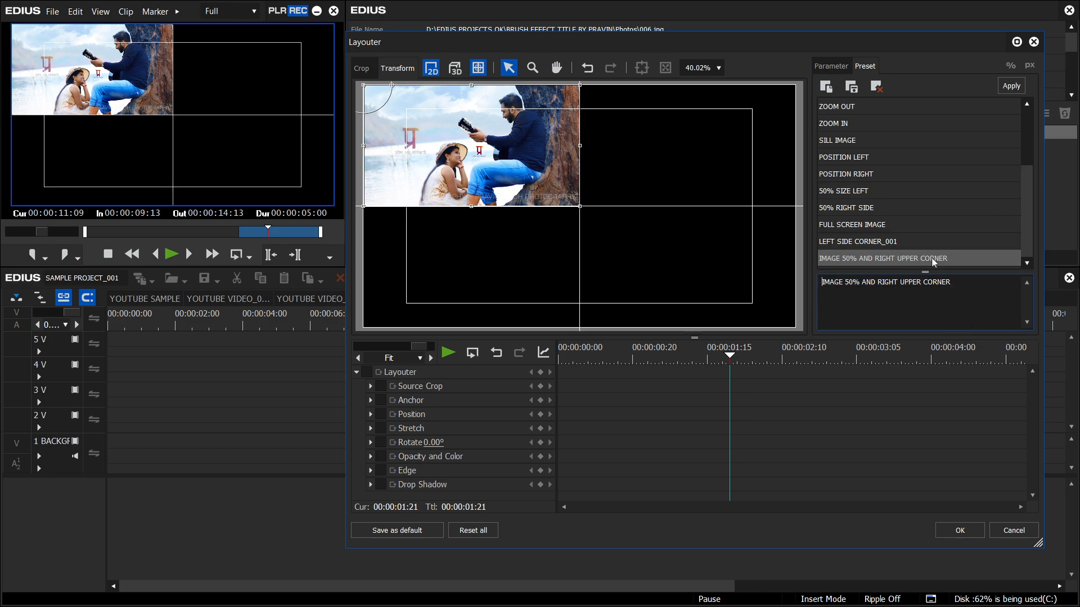
{"action": "left_click", "coordinate": [954, 258]}
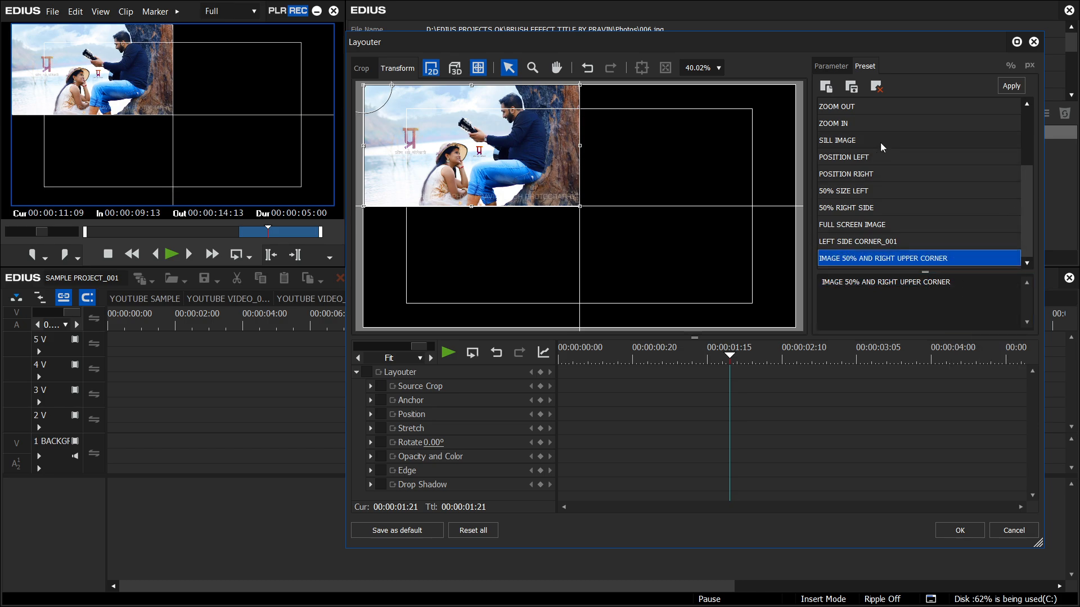
{"action": "left_click", "coordinate": [825, 88]}
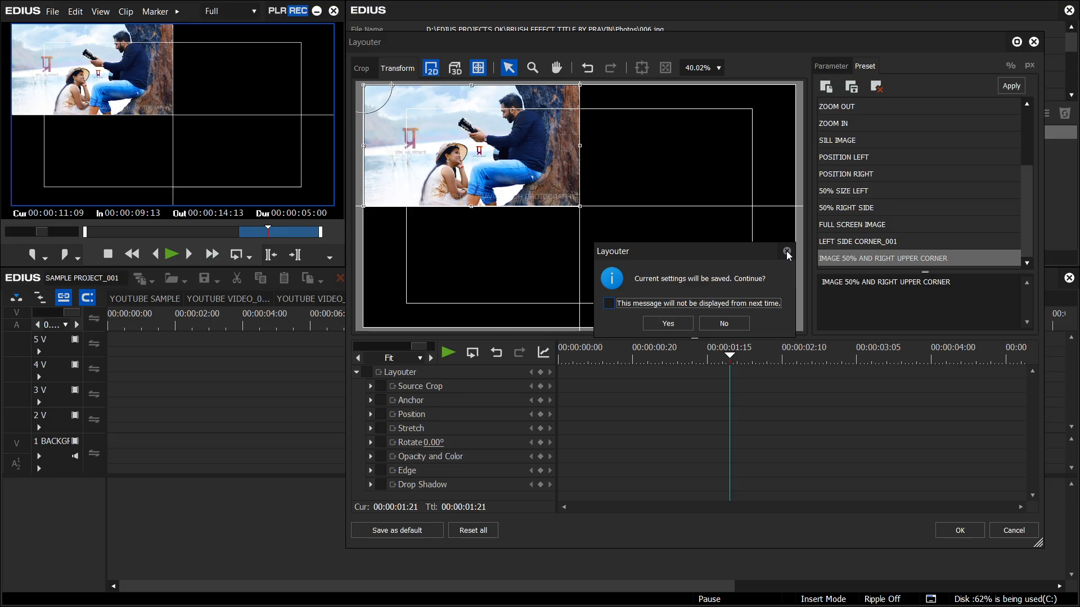
{"action": "left_click", "coordinate": [711, 325]}
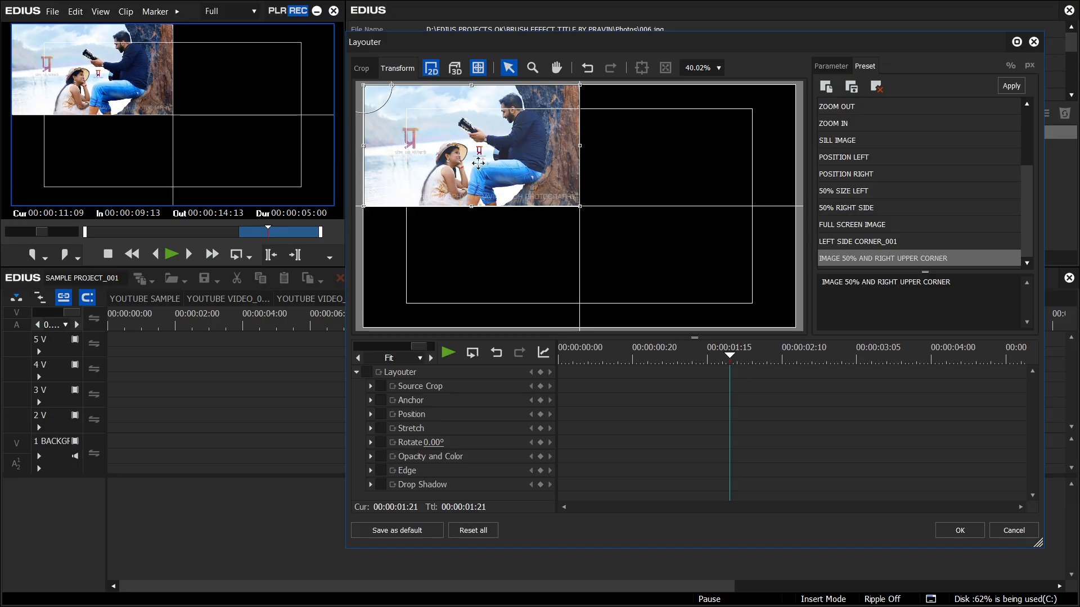
Step: Start saving the upper-left layout as a new Layouter preset and name it "IMAGE 50% AND LEFT UPPER CORNER"
{"action": "left_click", "coordinate": [827, 89]}
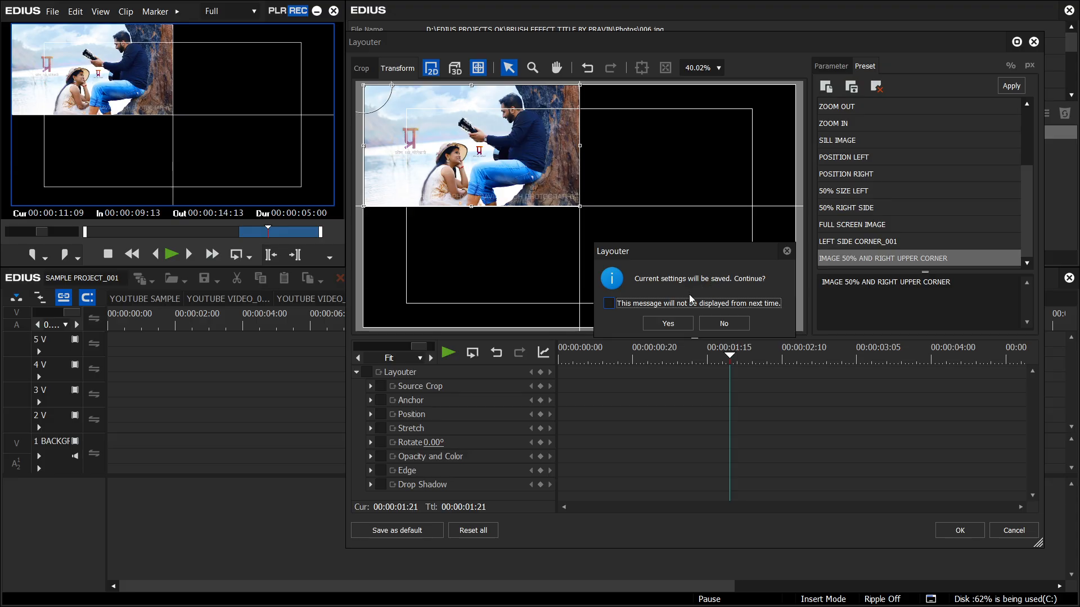
{"action": "left_click", "coordinate": [676, 324]}
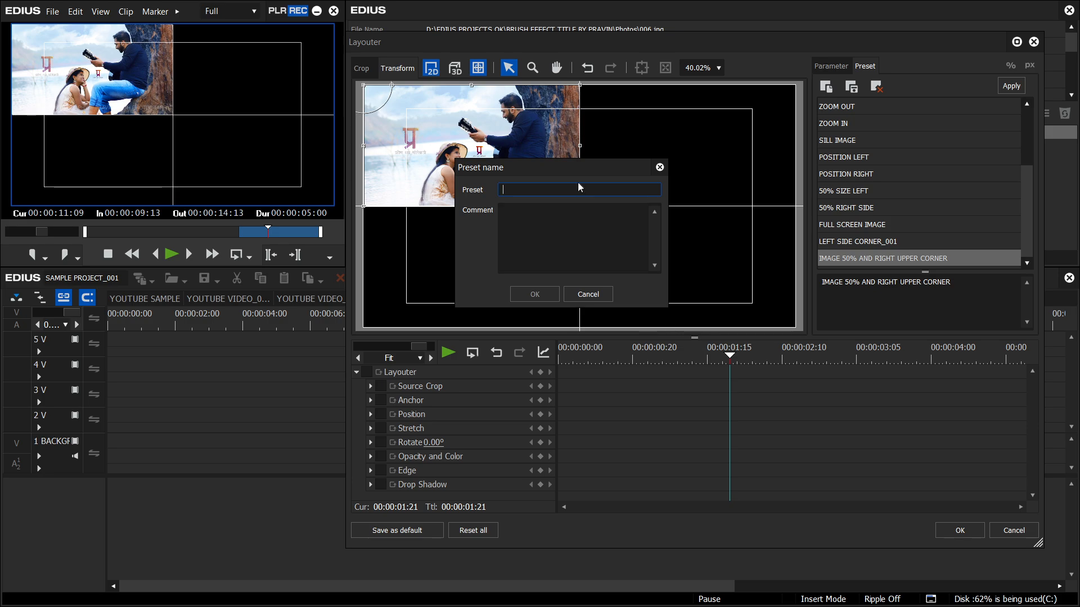
{"action": "left_click_drag", "start_coordinate": [583, 167], "coordinate": [618, 180]}
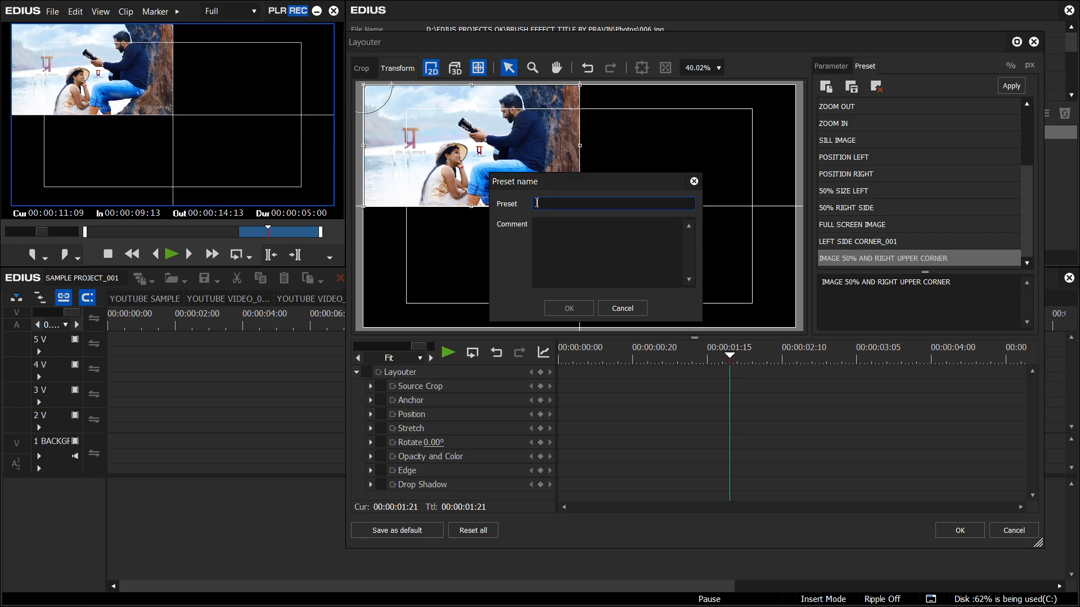
{"action": "type", "text": "IMAGE 50% AND LEFT"}
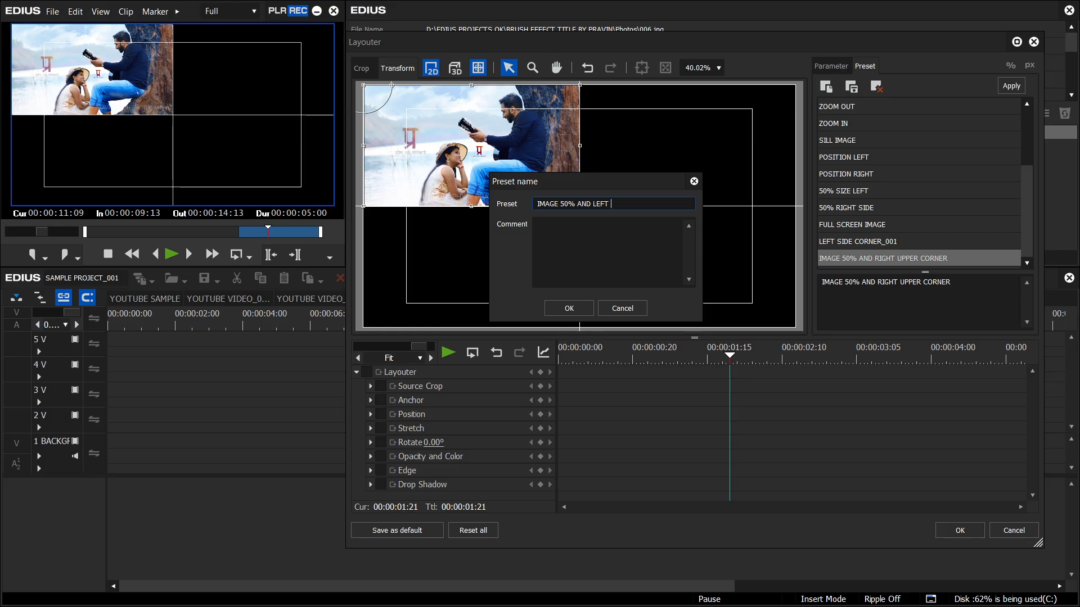
{"action": "type", "text": " UPPER CORNER"}
Step: Copy the preset name "IMAGE 50% AND LEFT UPPER CORNER" into the comment and save the preset
{"action": "left_click_drag", "start_coordinate": [672, 204], "coordinate": [540, 205]}
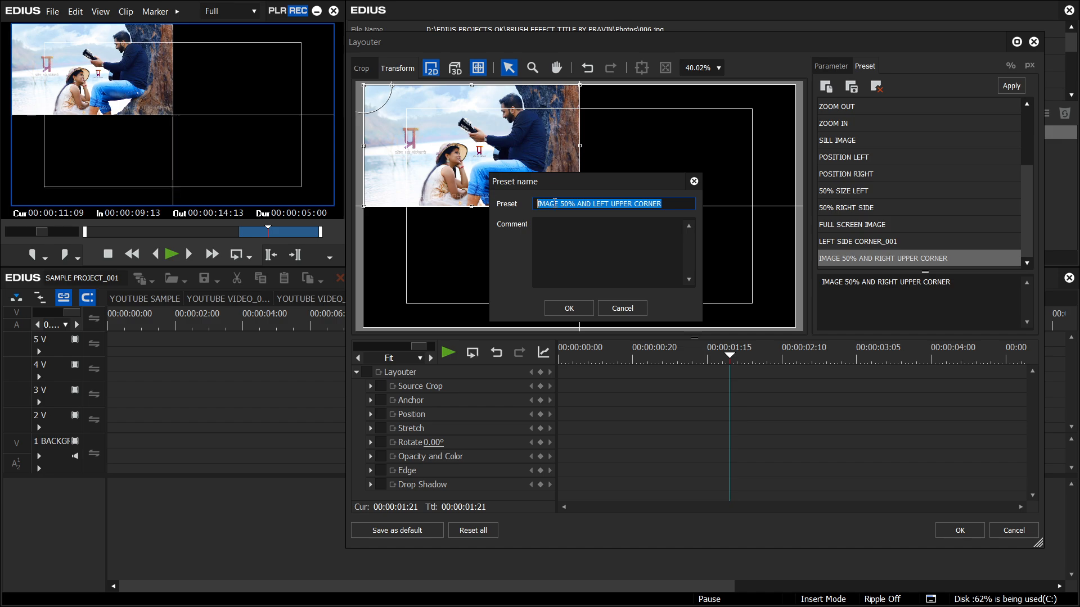
{"action": "right_click", "coordinate": [540, 204]}
{"action": "left_click", "coordinate": [570, 246]}
{"action": "left_click", "coordinate": [570, 245]}
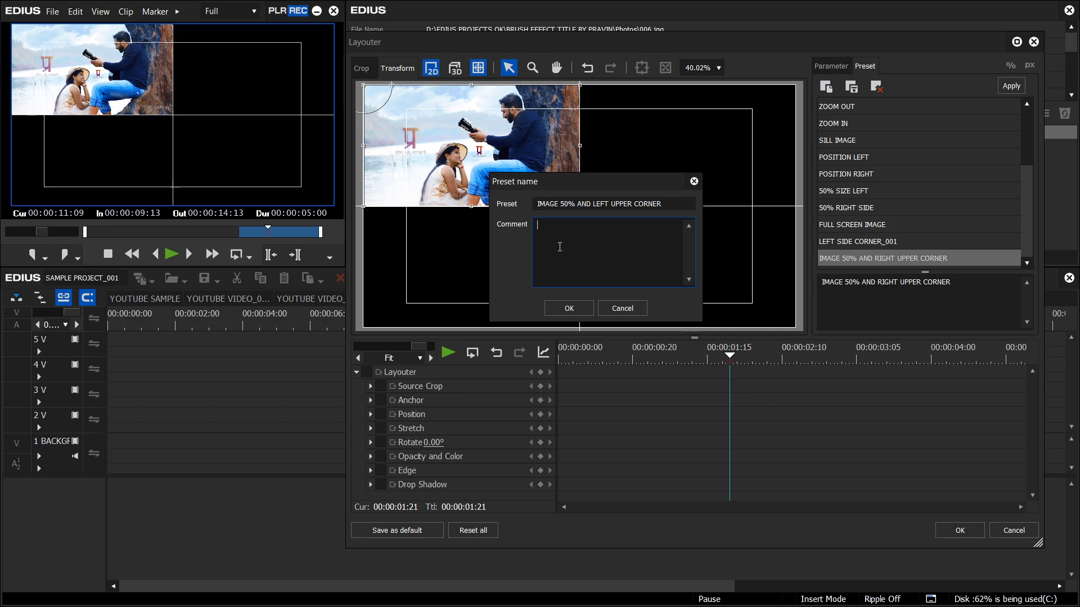
{"action": "right_click", "coordinate": [559, 245]}
{"action": "left_click", "coordinate": [605, 298]}
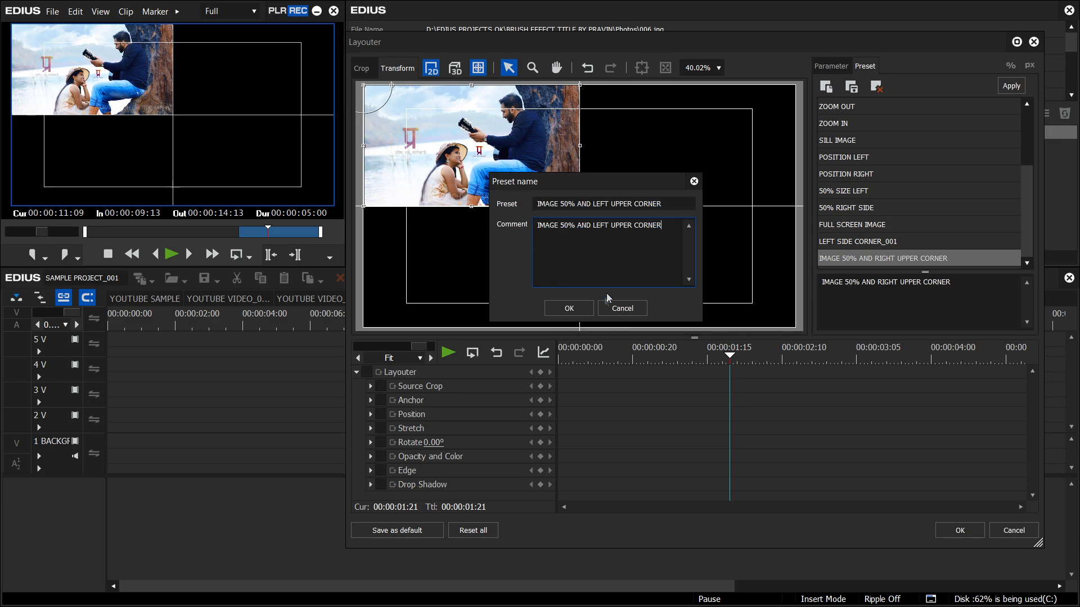
{"action": "left_click", "coordinate": [578, 312]}
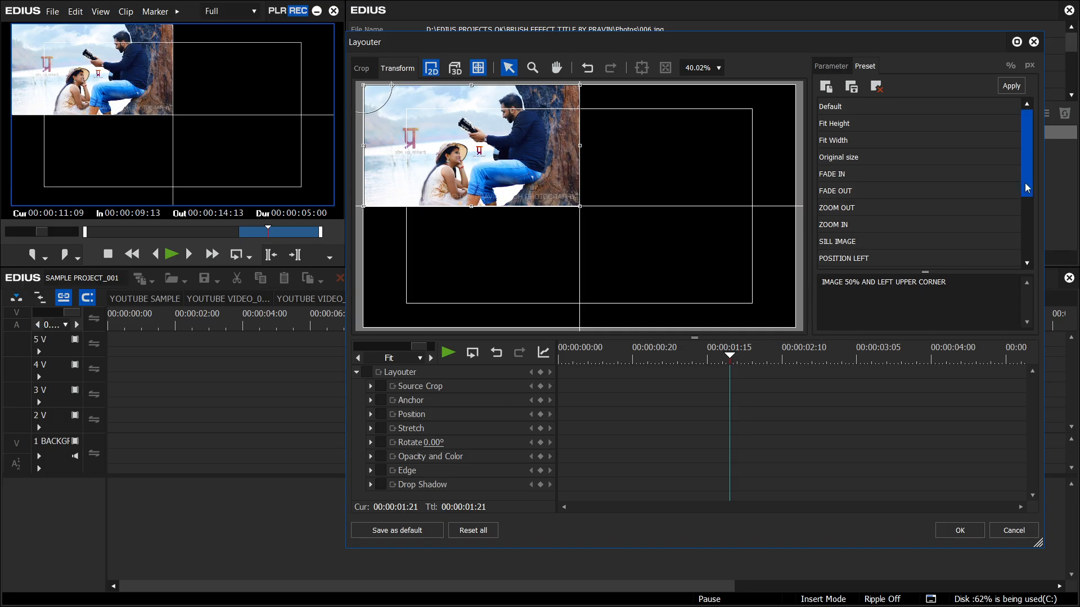
{"action": "left_click_drag", "start_coordinate": [1025, 183], "coordinate": [1025, 225]}
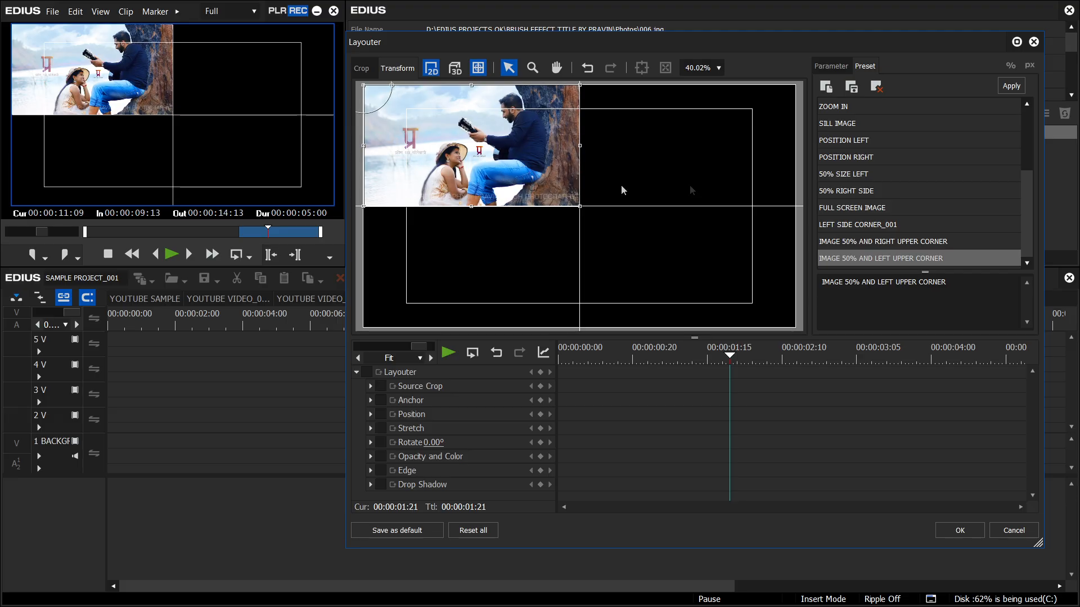
Step: Return to the Layouter parameters and reset all of the picture's settings to default
{"action": "left_click", "coordinate": [834, 66]}
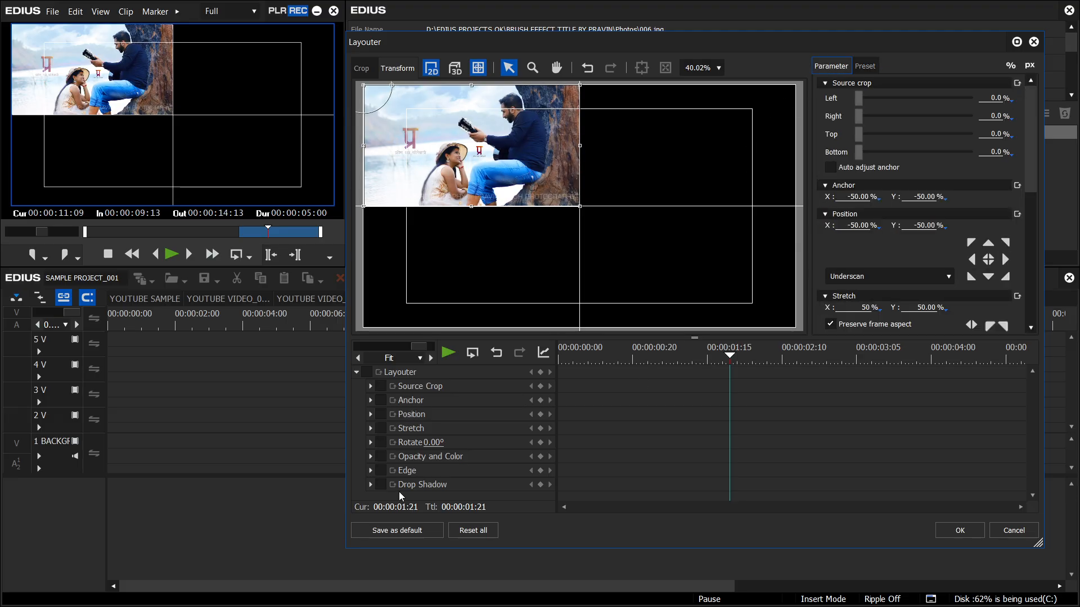
{"action": "left_click", "coordinate": [472, 529]}
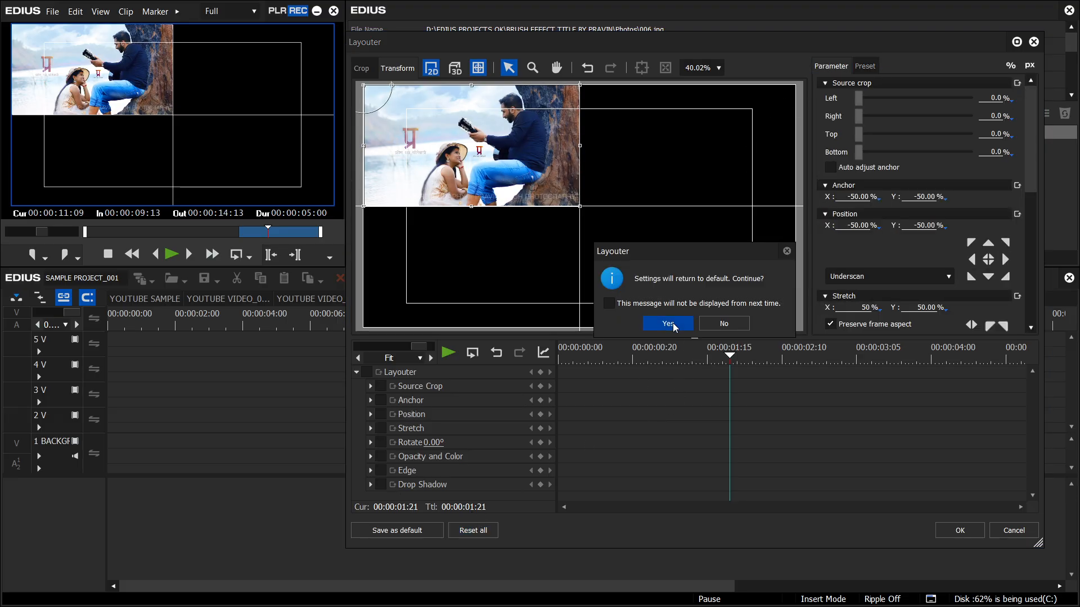
{"action": "left_click", "coordinate": [671, 393]}
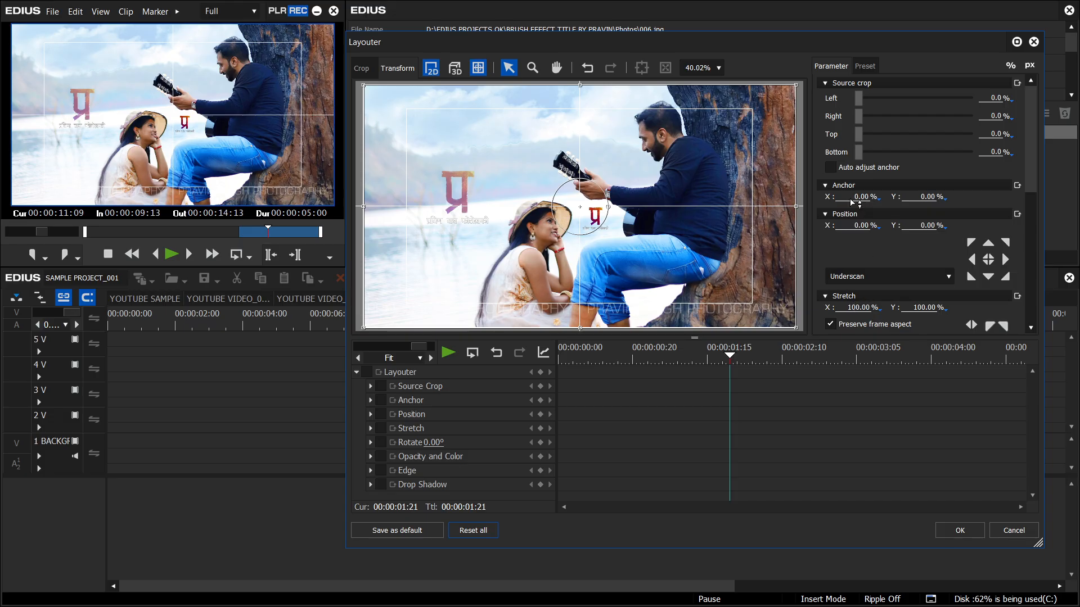
Step: Scale the picture to 50% stretch and align it to the frame's lower-left corner
{"action": "left_click_drag", "start_coordinate": [852, 226], "coordinate": [847, 222]}
{"action": "left_click_drag", "start_coordinate": [1026, 184], "coordinate": [1028, 204]}
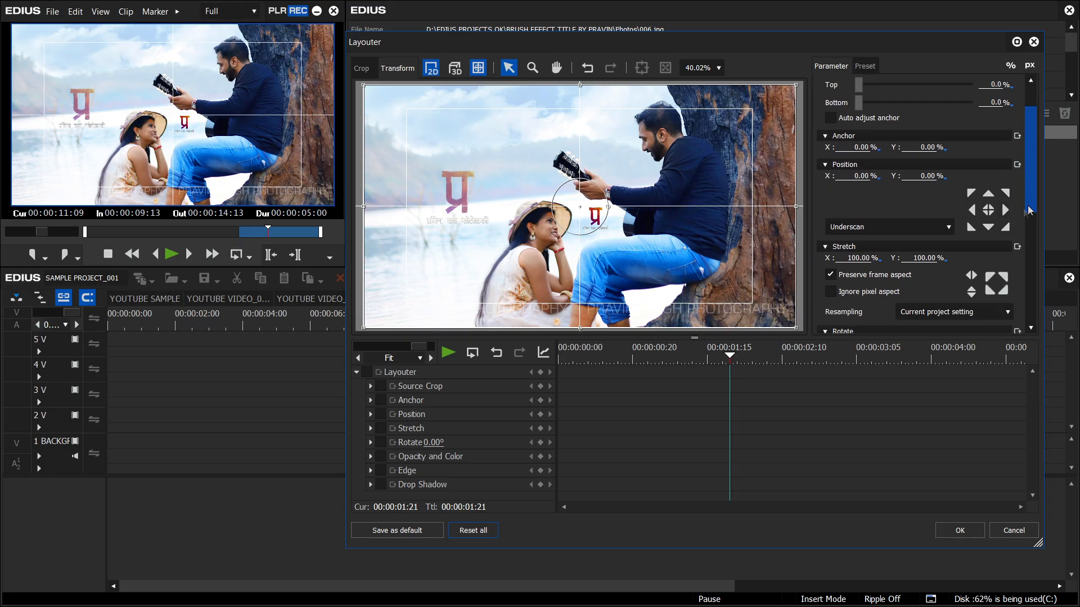
{"action": "left_click", "coordinate": [854, 258]}
{"action": "type", "text": "50"}
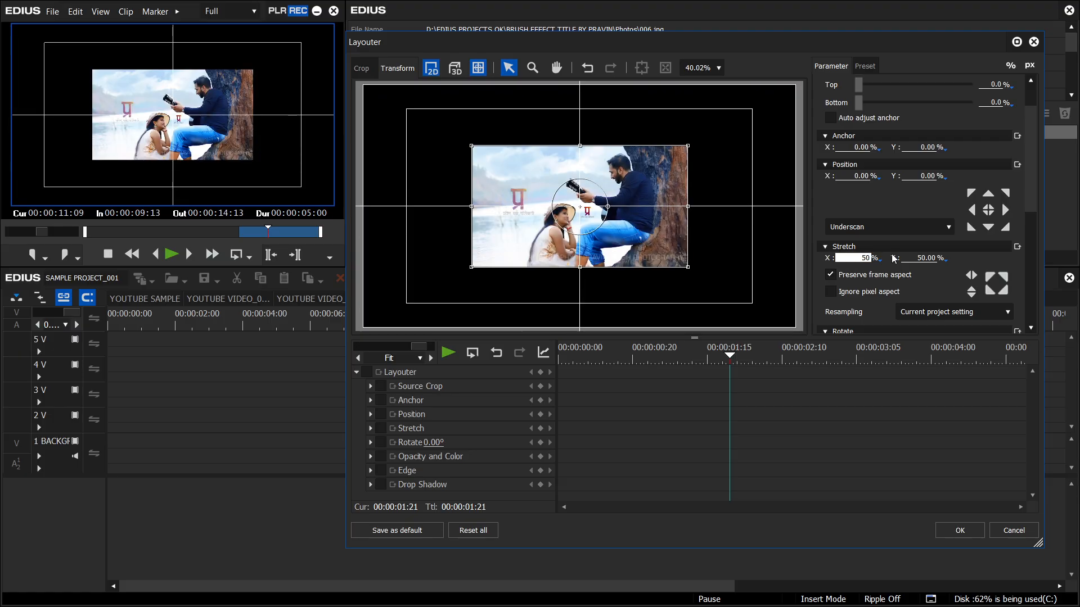
{"action": "left_click", "coordinate": [970, 227]}
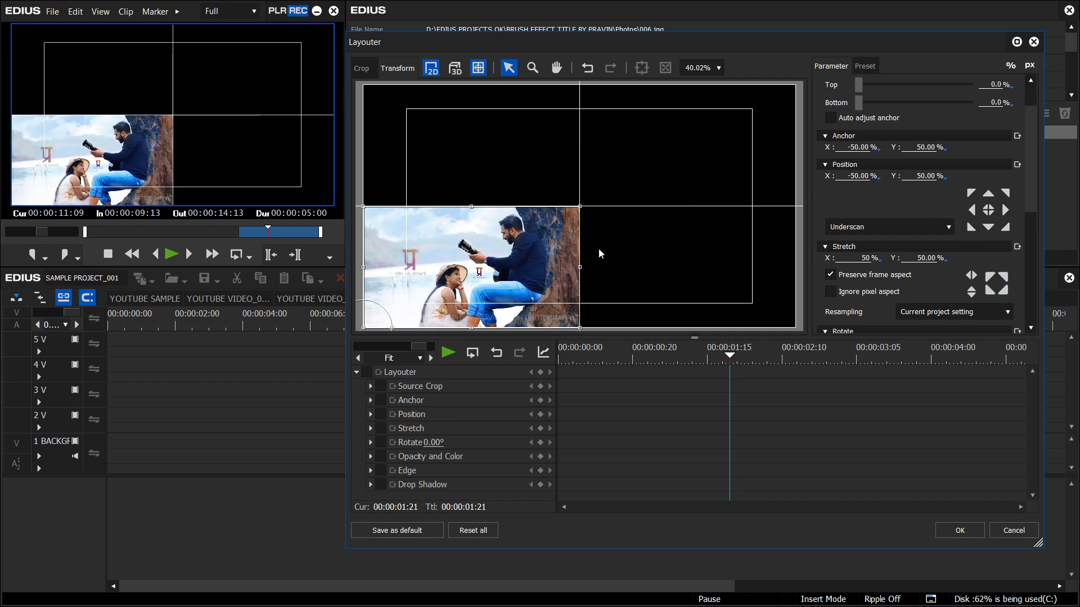
Step: Start saving the lower-left layout as a new Layouter preset and name it "IMAGE 50% AND RIGHT SIDE DOWN"
{"action": "left_click", "coordinate": [866, 67]}
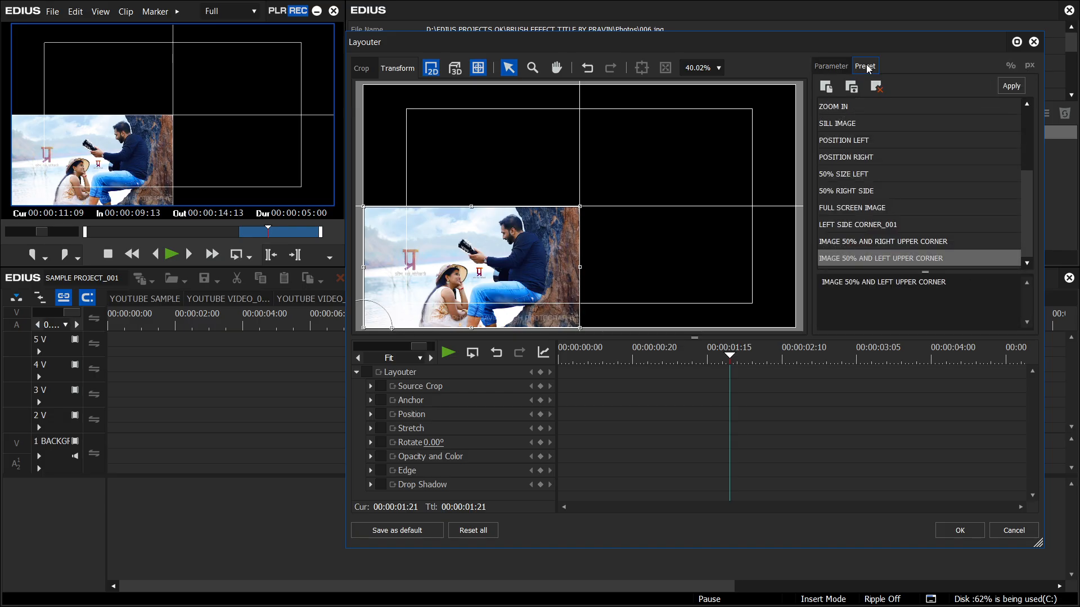
{"action": "left_click", "coordinate": [827, 87]}
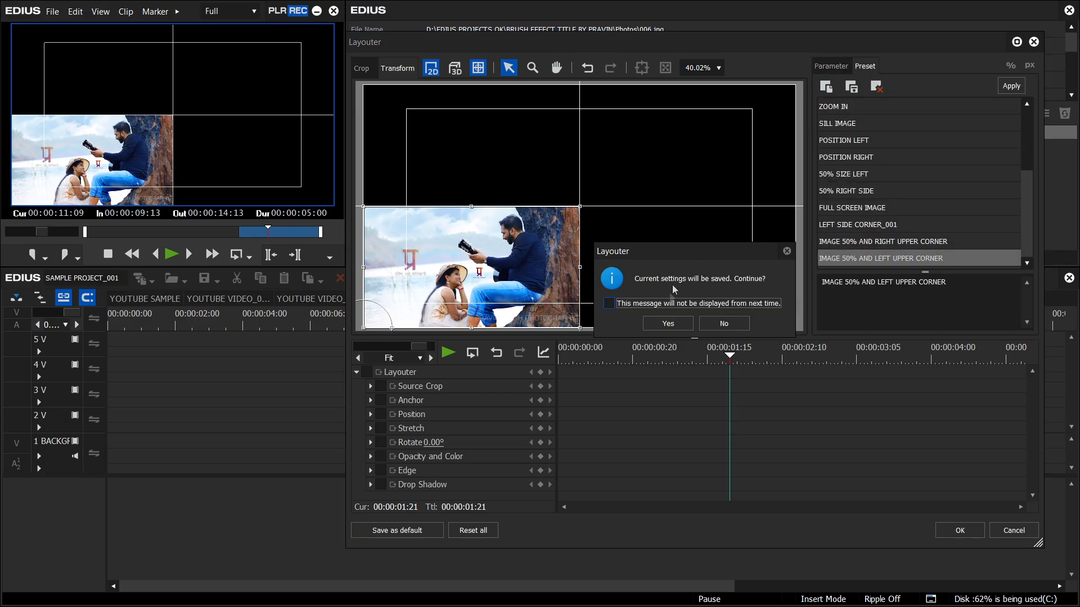
{"action": "left_click", "coordinate": [667, 323]}
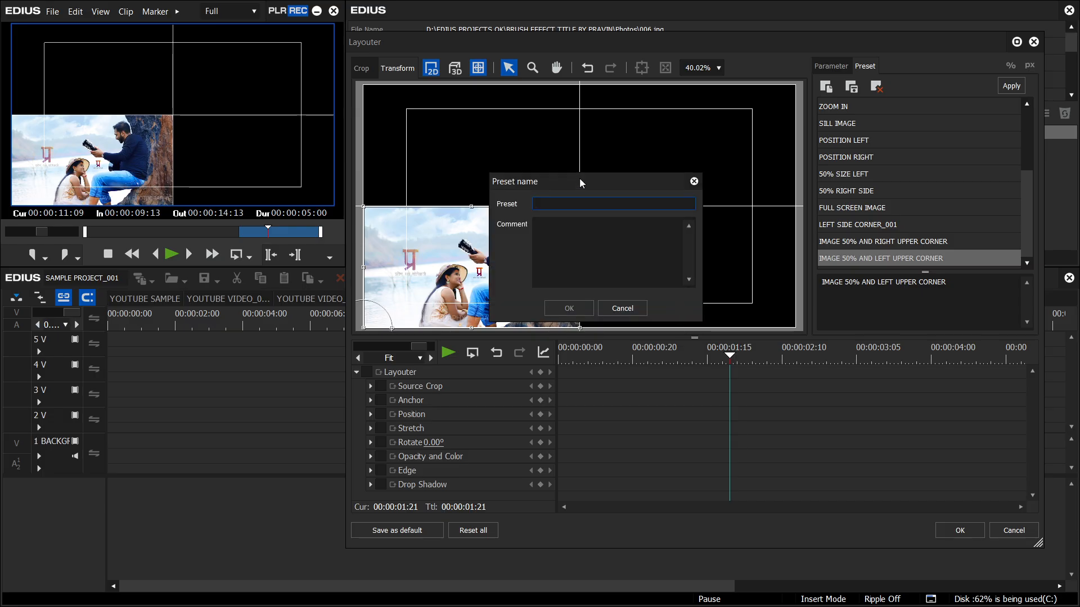
{"action": "type", "text": "IMAGE 50% AND RIGHT SIDE"}
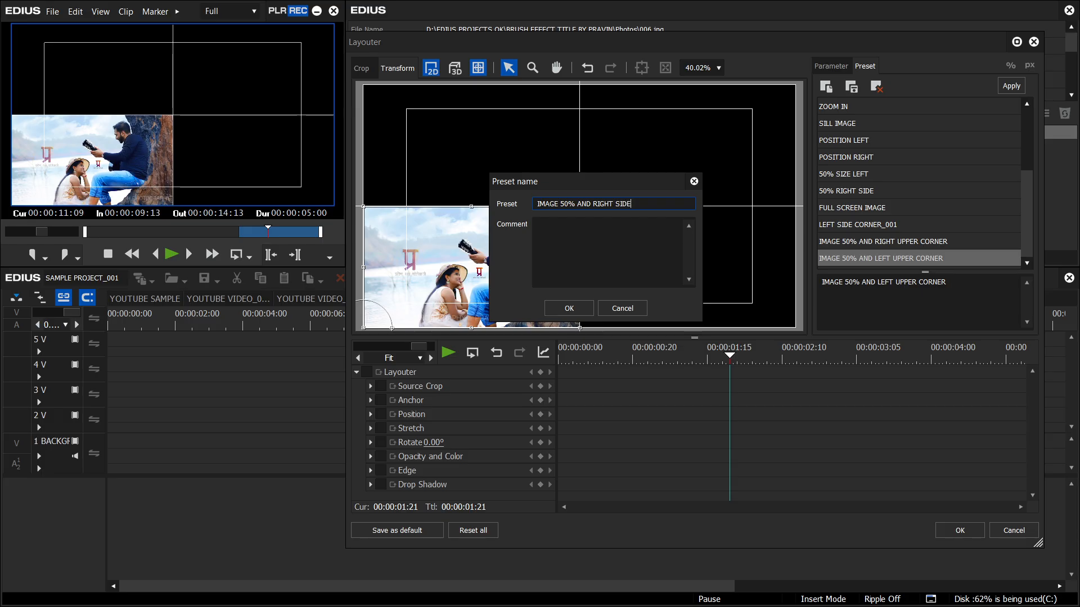
{"action": "type", "text": " DOW"}
{"action": "type", "text": "ON"}
{"action": "key", "text": "BackSpace"}
{"action": "key", "text": "BackSpace"}
{"action": "type", "text": "N"}
Step: Copy the preset name "IMAGE 50% AND RIGHT SIDE DOWN" into the comment and save the preset
{"action": "left_click_drag", "start_coordinate": [661, 204], "coordinate": [527, 206]}
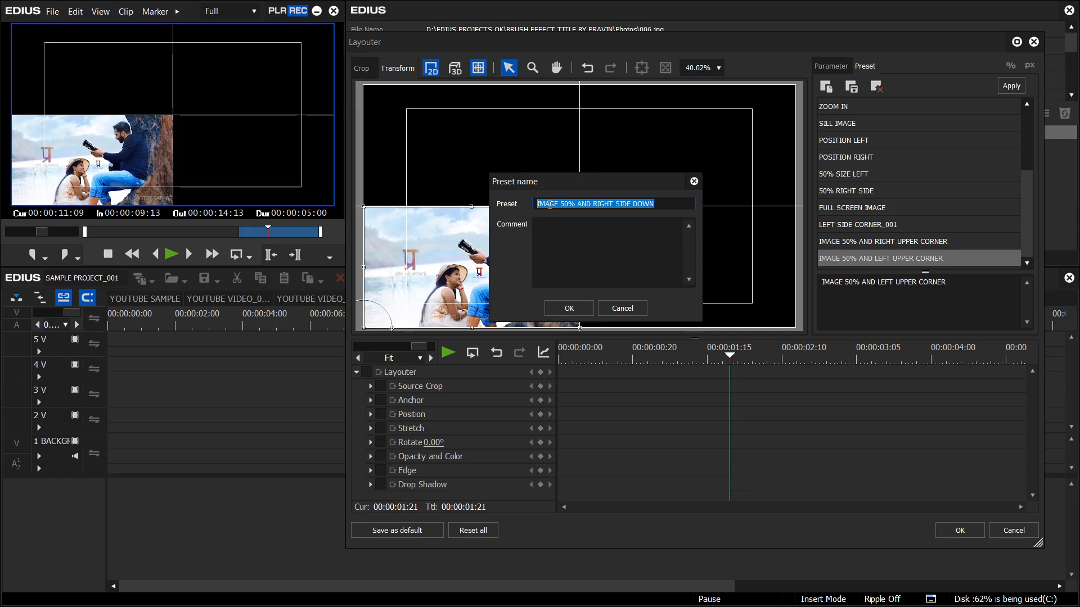
{"action": "right_click", "coordinate": [549, 206]}
{"action": "left_click", "coordinate": [556, 241]}
{"action": "right_click", "coordinate": [549, 242]}
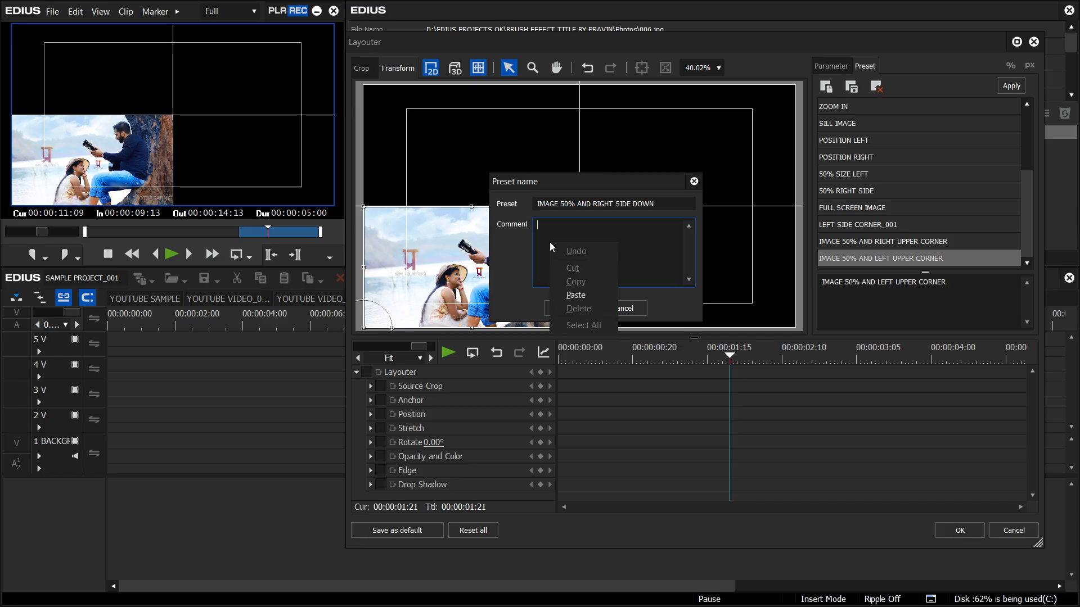
{"action": "left_click", "coordinate": [572, 294]}
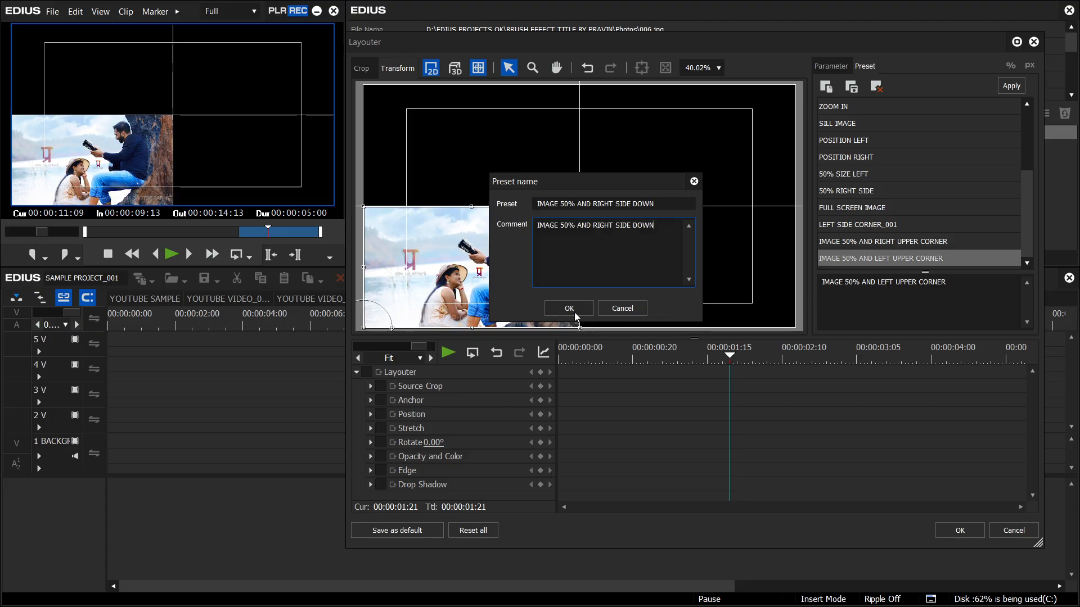
{"action": "left_click", "coordinate": [574, 312]}
{"action": "left_click_drag", "start_coordinate": [1032, 174], "coordinate": [1026, 236]}
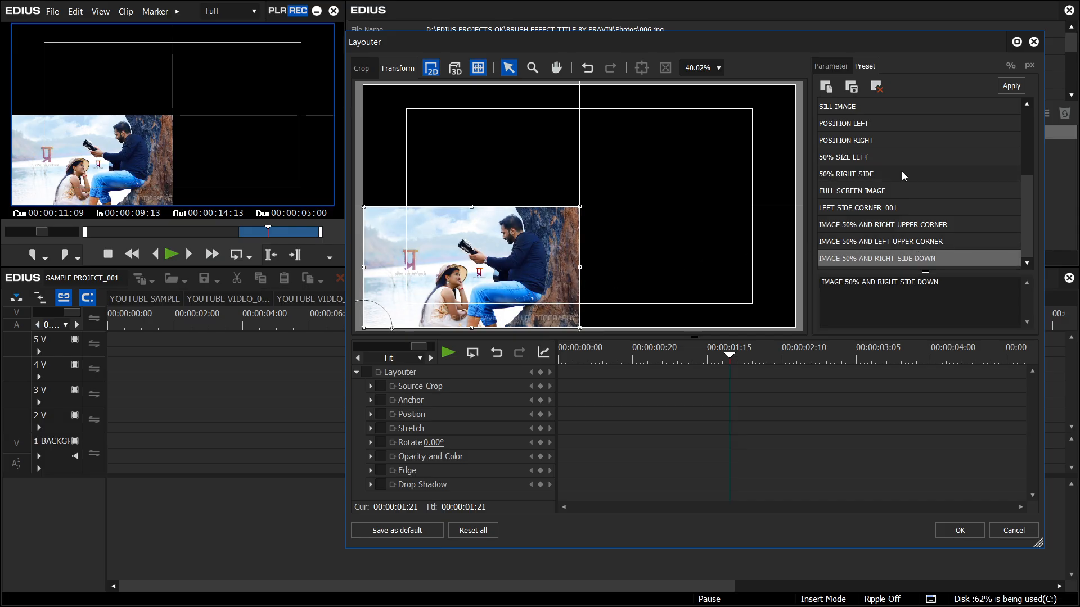
Step: Return the Layouter settings to default, and place the picture at 50% stretch in the frame's lower-right corner
{"action": "left_click", "coordinate": [830, 67]}
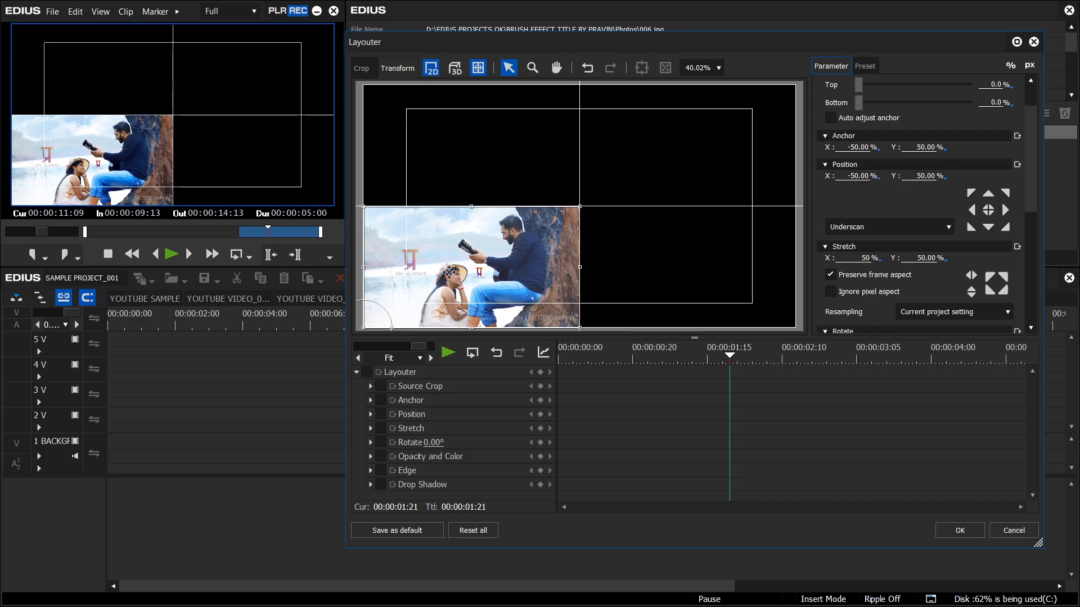
{"action": "left_click", "coordinate": [463, 531]}
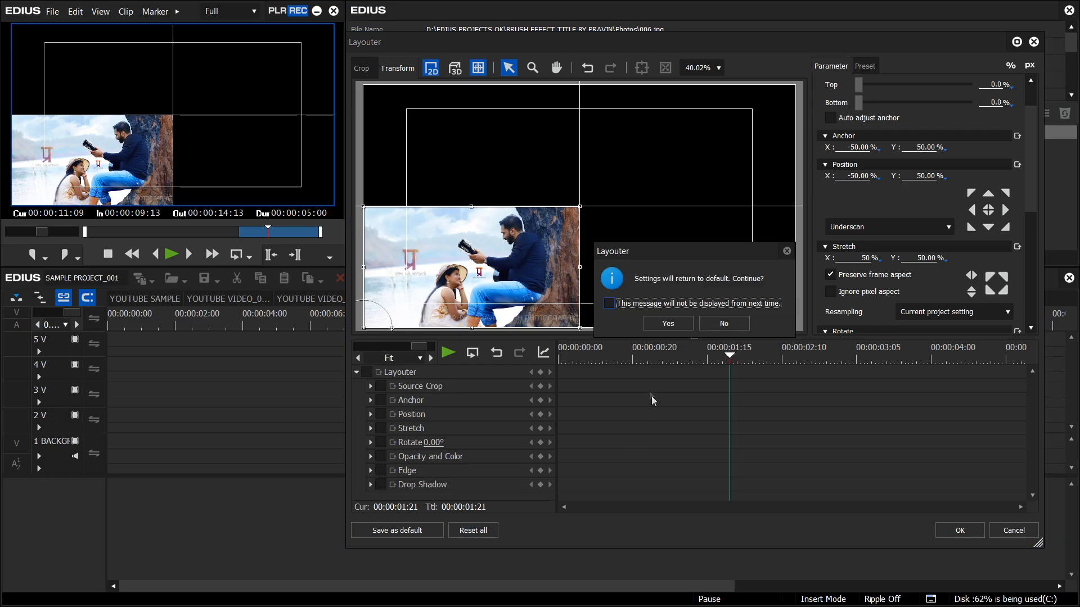
{"action": "left_click", "coordinate": [667, 324]}
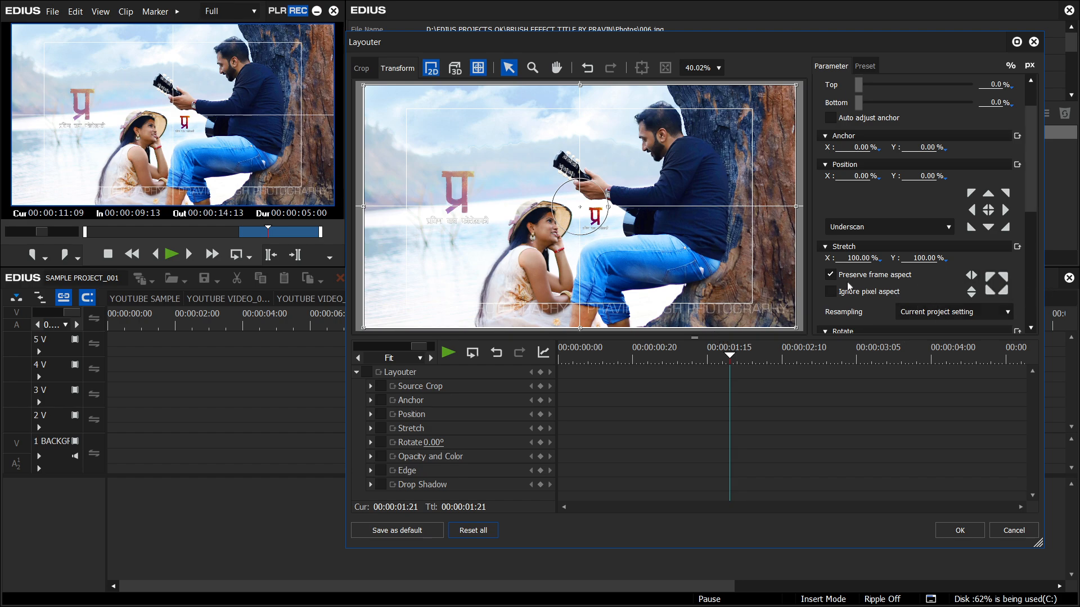
{"action": "left_click", "coordinate": [845, 257]}
{"action": "left_click_drag", "start_coordinate": [845, 259], "coordinate": [880, 259]}
{"action": "type", "text": "50"}
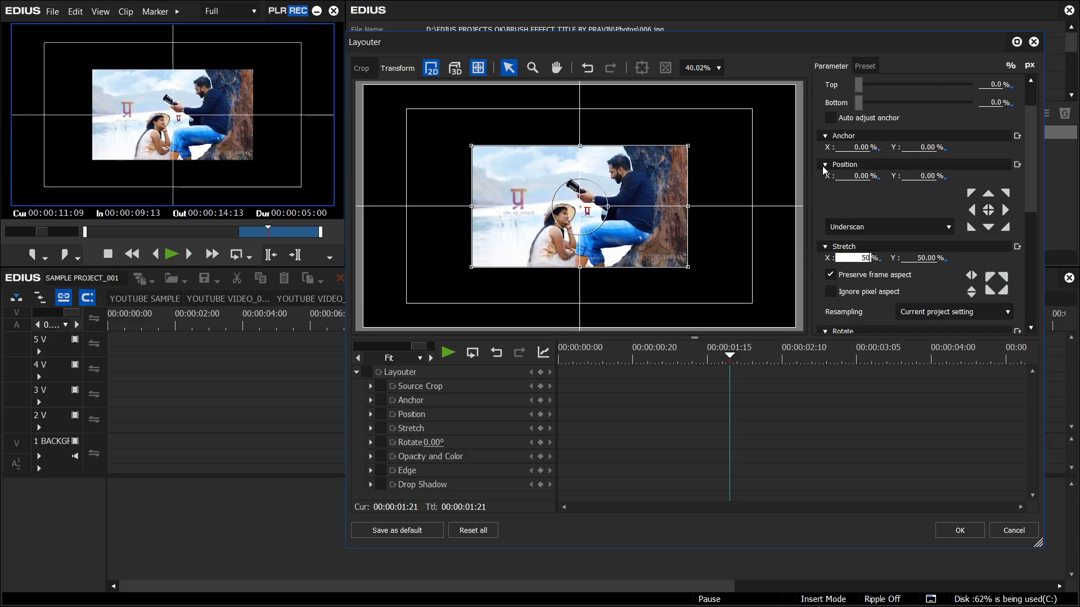
{"action": "left_click", "coordinate": [1006, 228]}
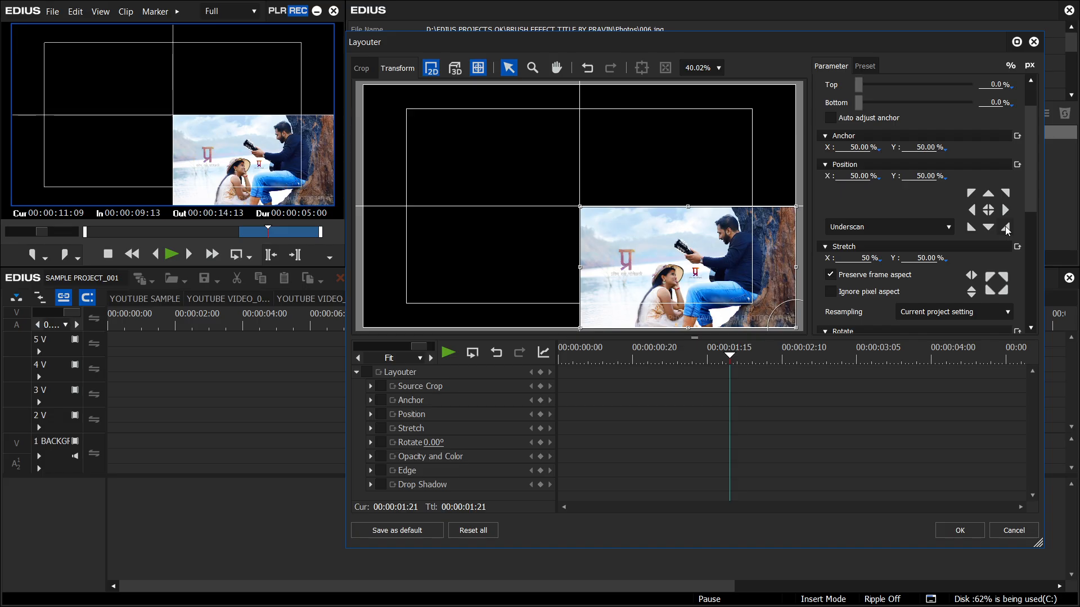
Step: Start saving the lower-right layout as a new Layouter preset and name it "IMAGE 50% RIGHT DOWN SIDE"
{"action": "left_click", "coordinate": [864, 66]}
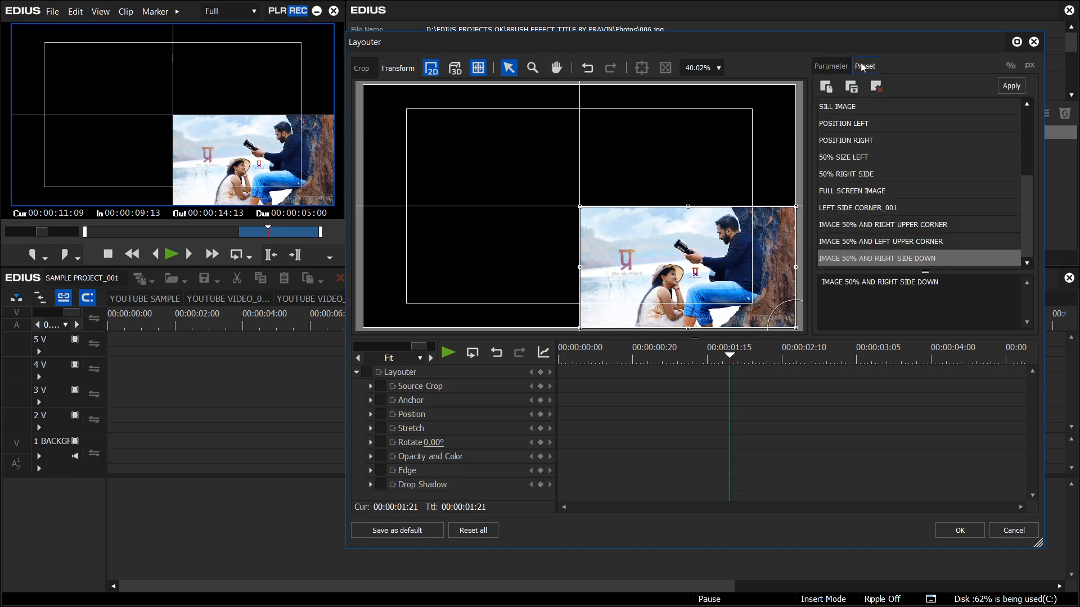
{"action": "left_click", "coordinate": [826, 88]}
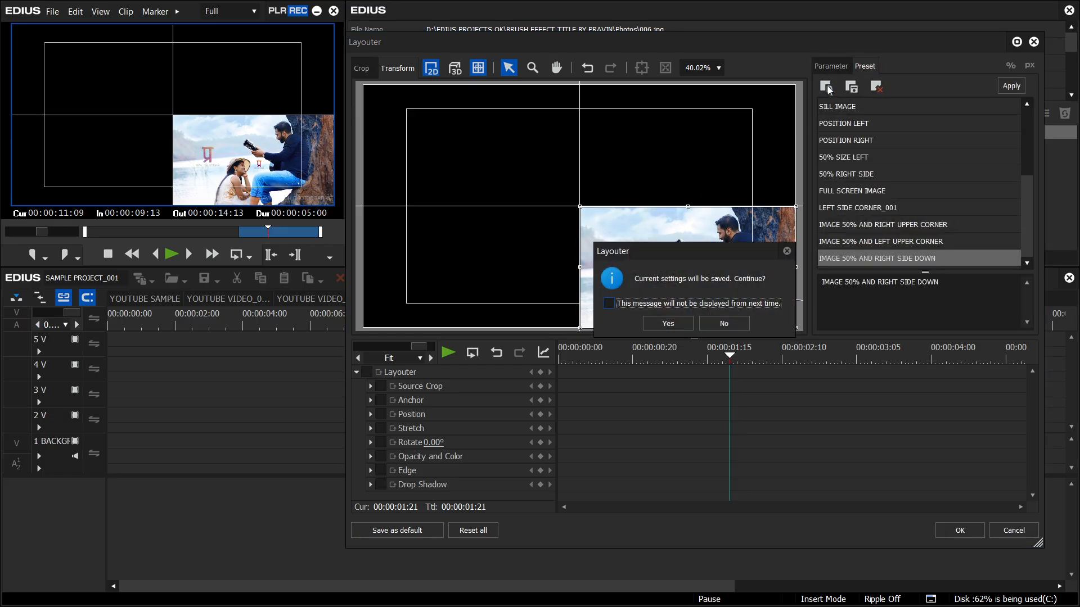
{"action": "left_click", "coordinate": [676, 322]}
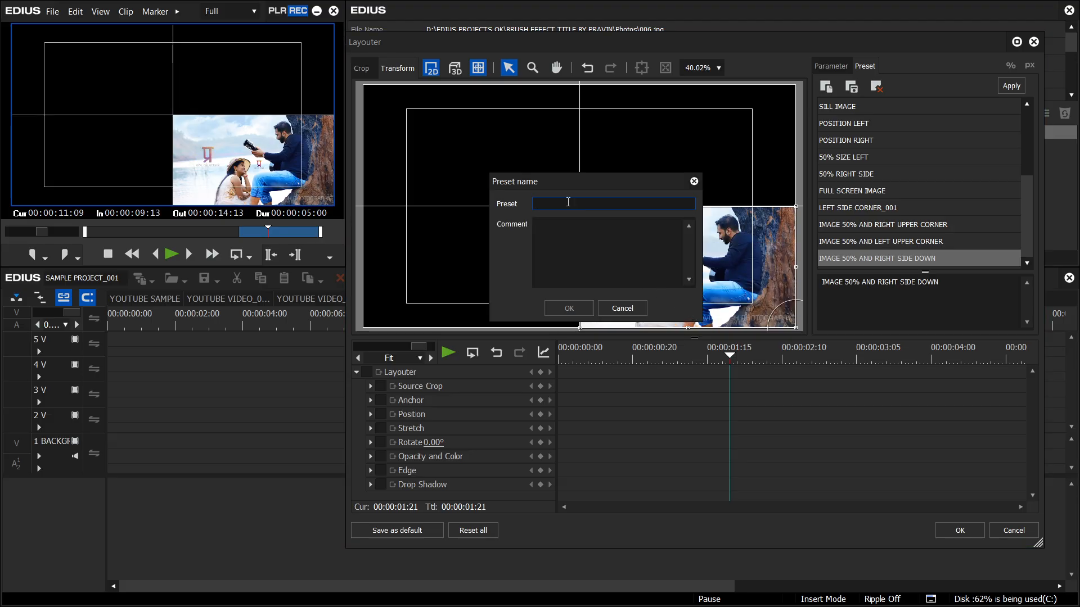
{"action": "type", "text": "IMAGE 50% RI"}
{"action": "type", "text": "GHT DOWN CORN"}
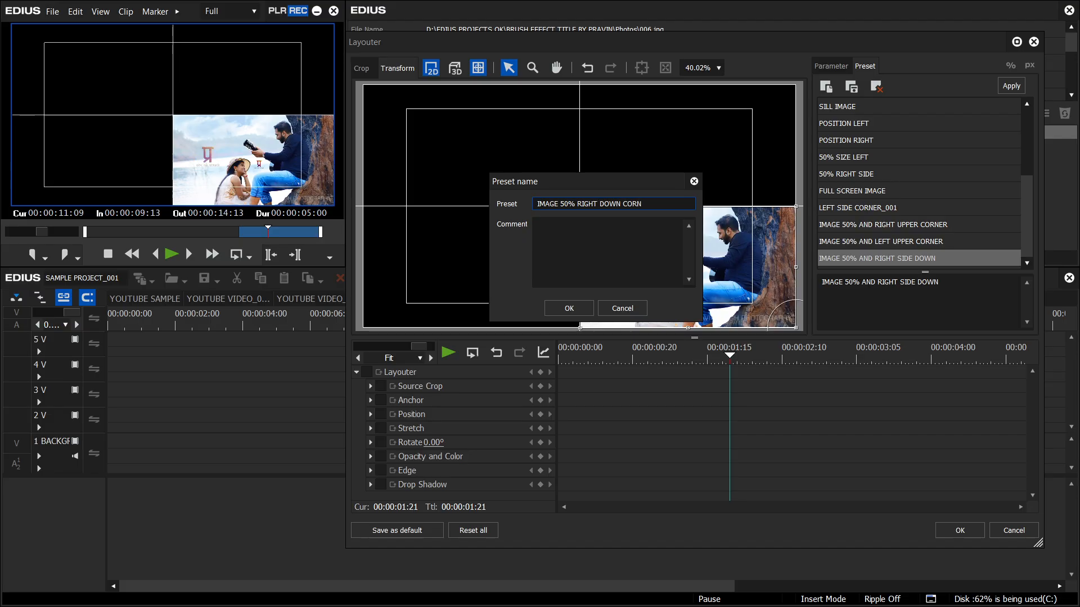
{"action": "type", "text": "ER"}
{"action": "left_click_drag", "start_coordinate": [654, 205], "coordinate": [622, 208]}
{"action": "type", "text": "SIDE"}
Step: Copy the preset name "IMAGE 50% RIGHT DOWN SIDE" into the comment and save the preset
{"action": "left_click_drag", "start_coordinate": [639, 204], "coordinate": [536, 205]}
{"action": "right_click", "coordinate": [546, 209]}
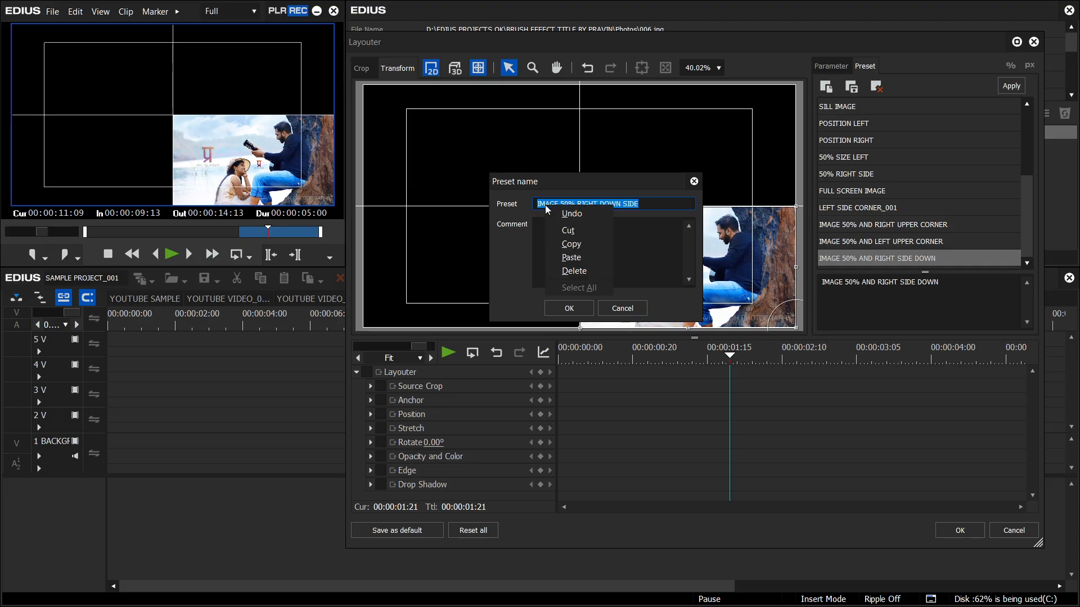
{"action": "left_click", "coordinate": [587, 245]}
{"action": "left_click", "coordinate": [589, 247]}
{"action": "right_click", "coordinate": [588, 247]}
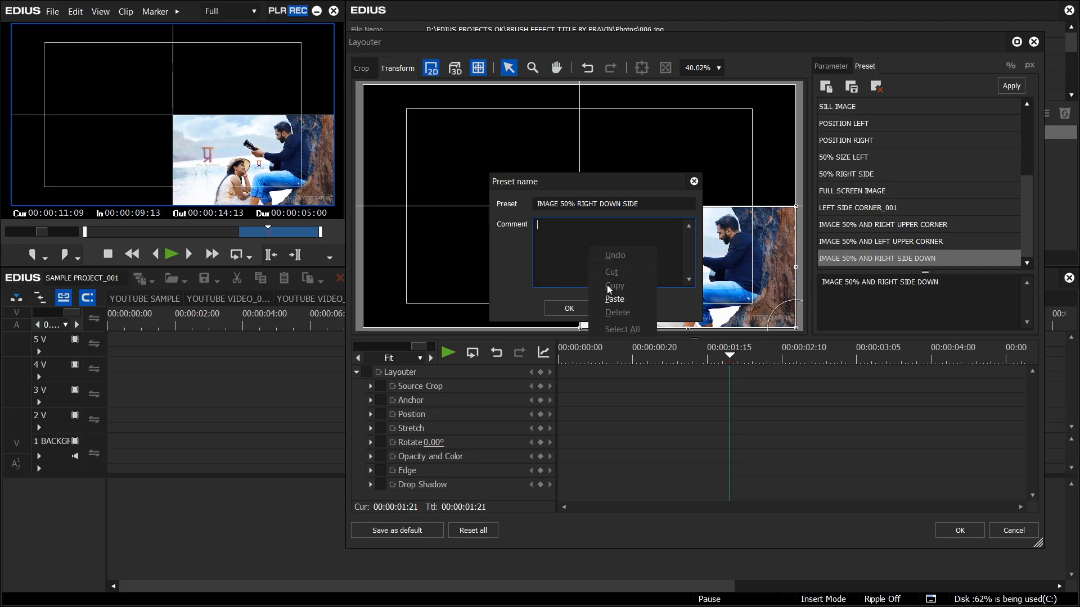
{"action": "left_click", "coordinate": [614, 298]}
{"action": "left_click", "coordinate": [574, 310]}
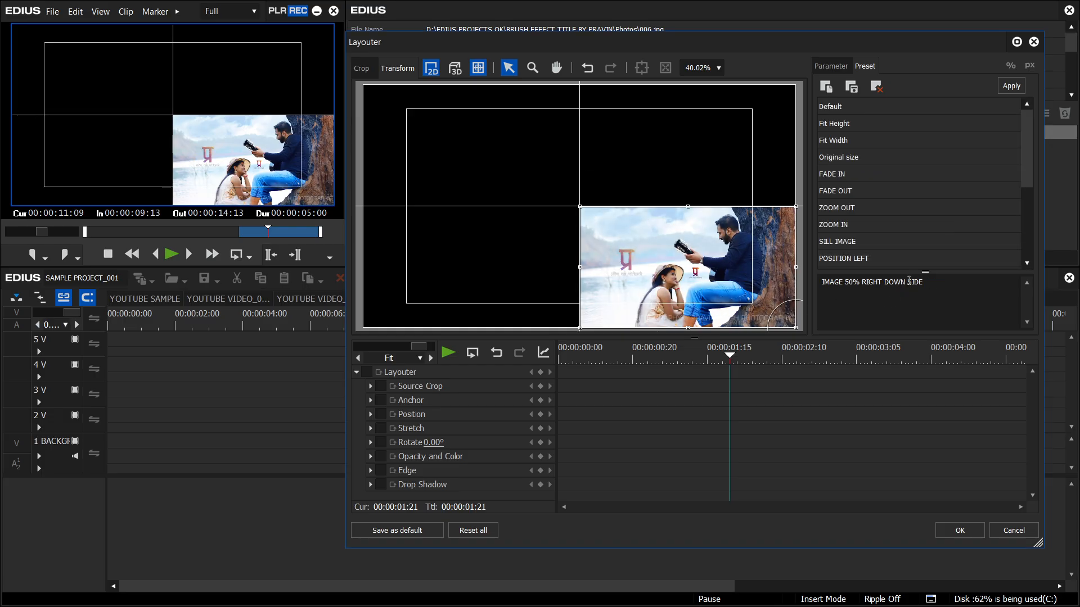
{"action": "left_click_drag", "start_coordinate": [1027, 163], "coordinate": [1028, 251]}
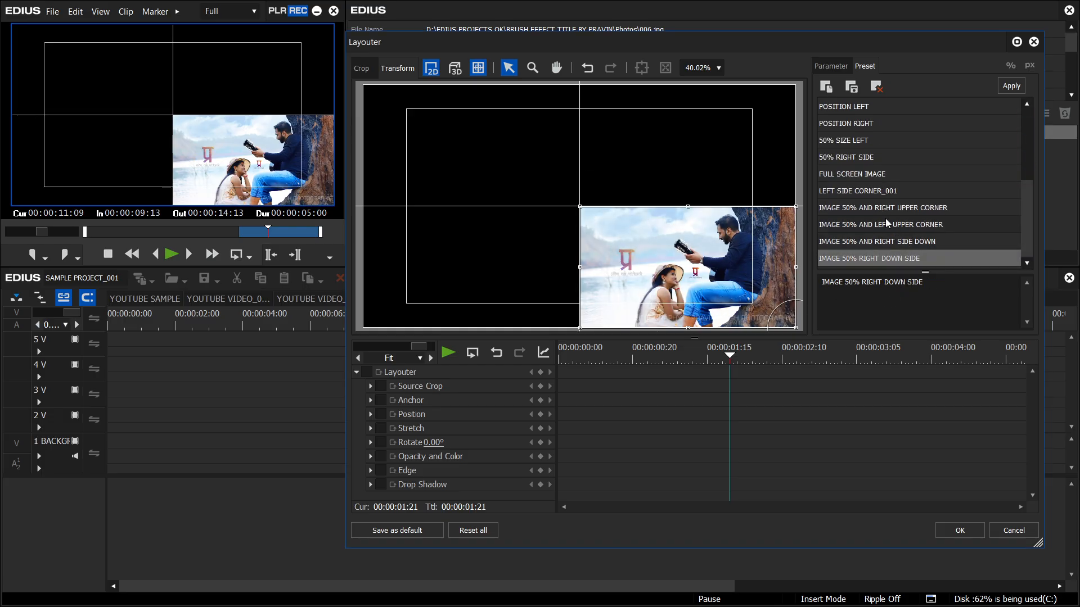
Step: Reset all of the picture's Layouter settings to default and accept the Layouter dialog
{"action": "double_click", "coordinate": [913, 257]}
{"action": "left_click", "coordinate": [464, 532]}
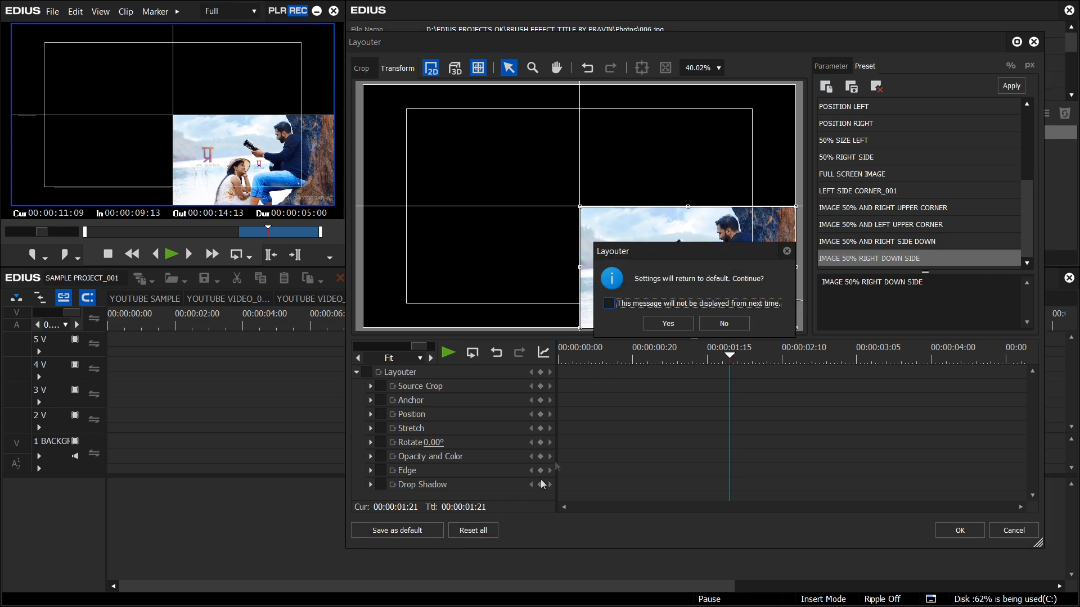
{"action": "left_click", "coordinate": [670, 330]}
{"action": "left_click", "coordinate": [959, 530]}
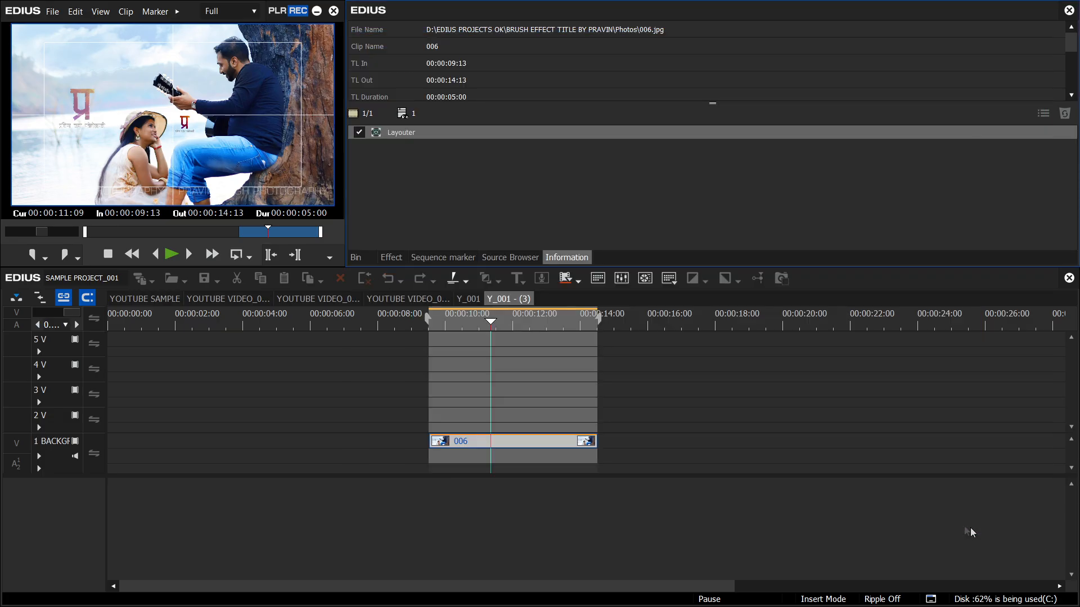
{"action": "left_click", "coordinate": [509, 444]}
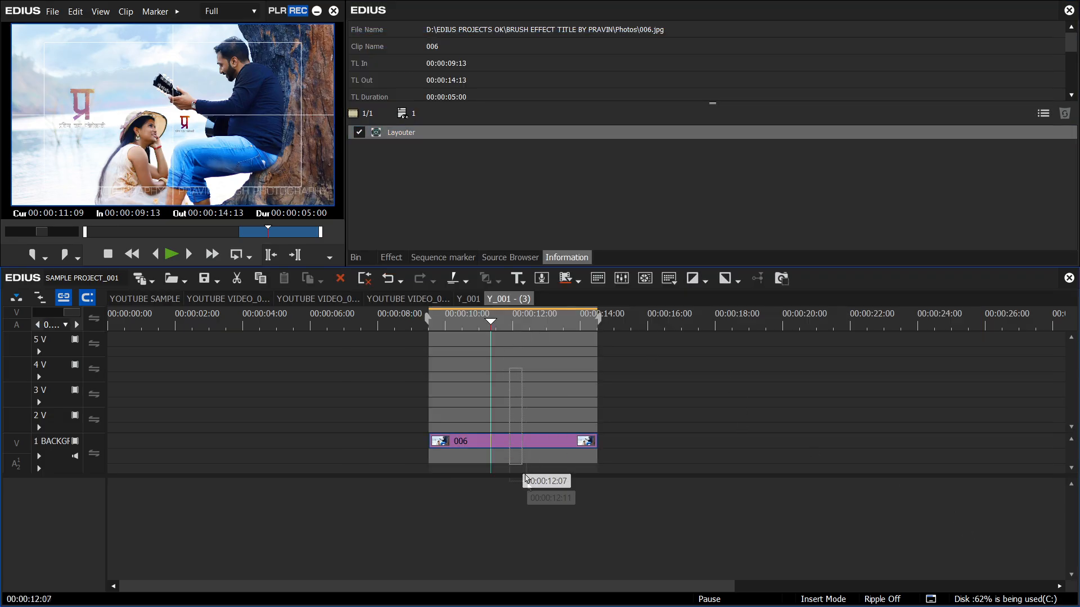
{"action": "key", "text": "Delete"}
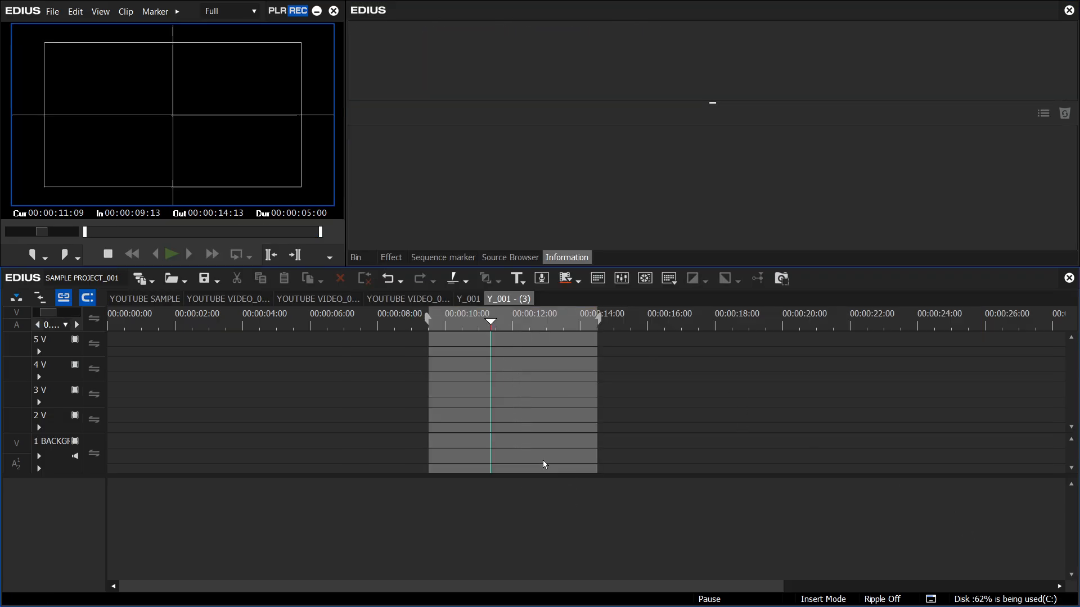
{"action": "left_click", "coordinate": [354, 257]}
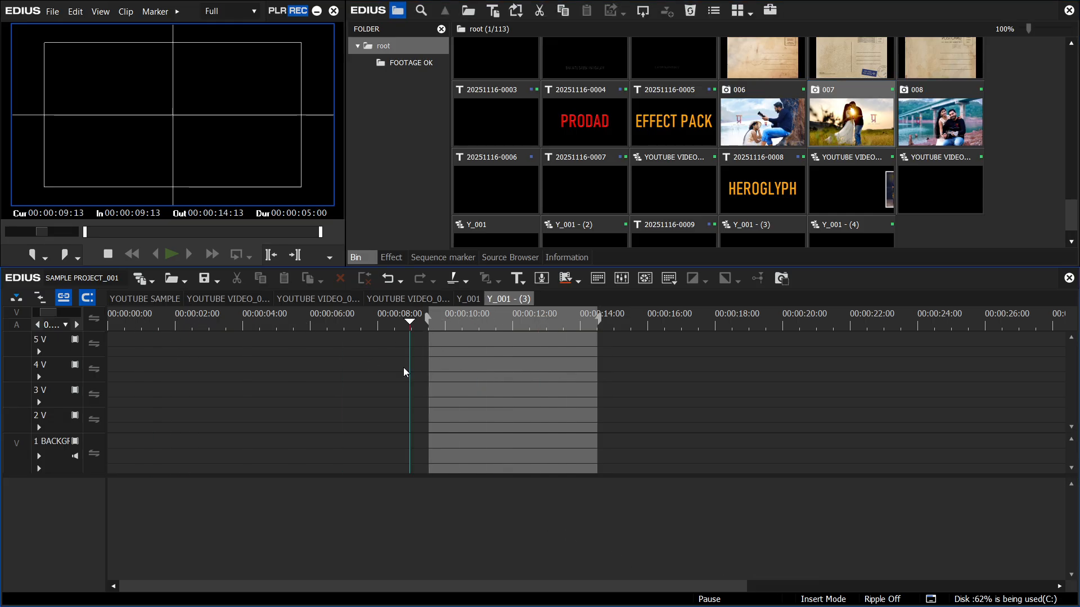
{"action": "left_click_drag", "start_coordinate": [1070, 218], "coordinate": [1071, 188]}
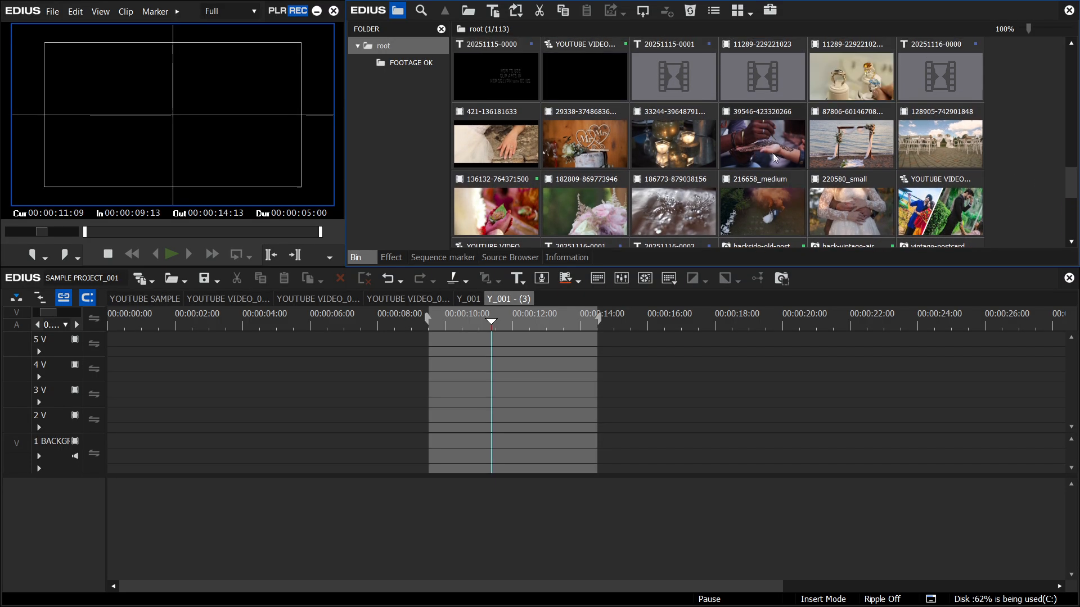
{"action": "left_click_drag", "start_coordinate": [768, 144], "coordinate": [423, 424]}
{"action": "left_click", "coordinate": [473, 325]}
{"action": "left_click_drag", "start_coordinate": [473, 325], "coordinate": [431, 333]}
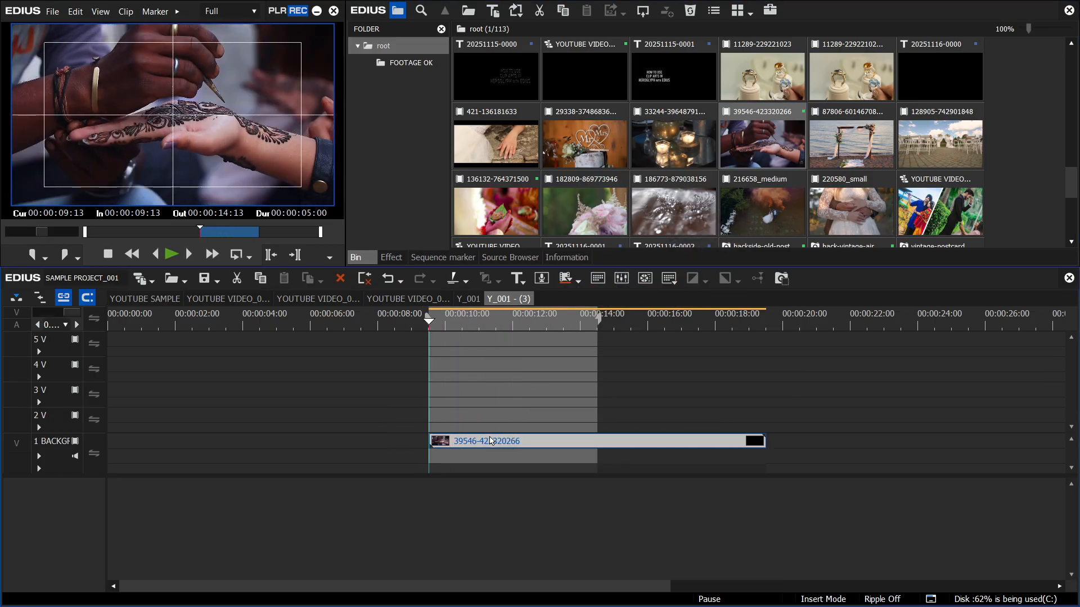
{"action": "left_click_drag", "start_coordinate": [439, 444], "coordinate": [487, 428]}
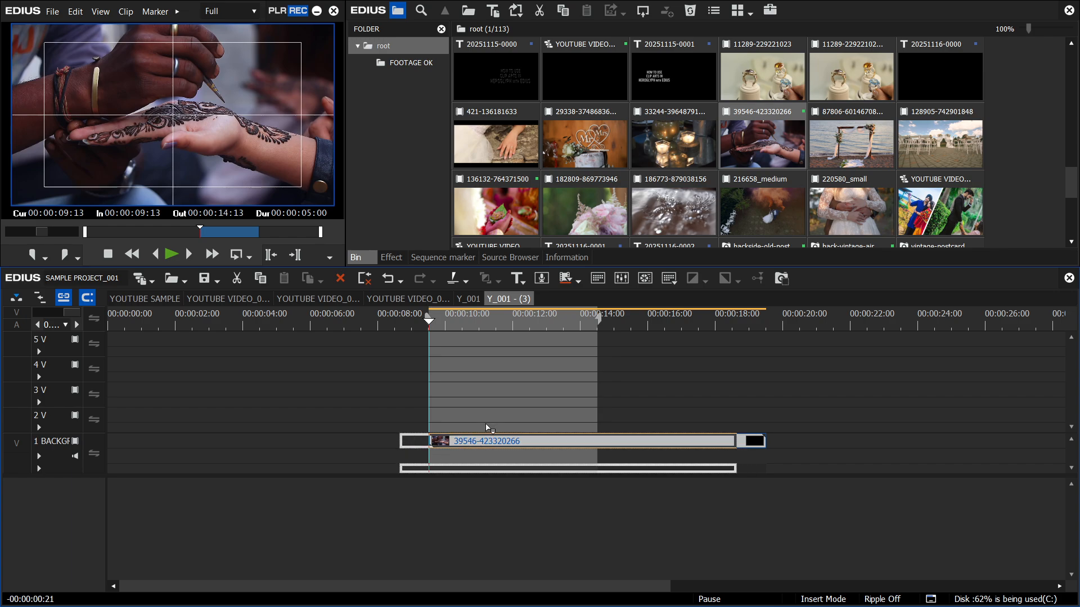
{"action": "left_click", "coordinate": [645, 358]}
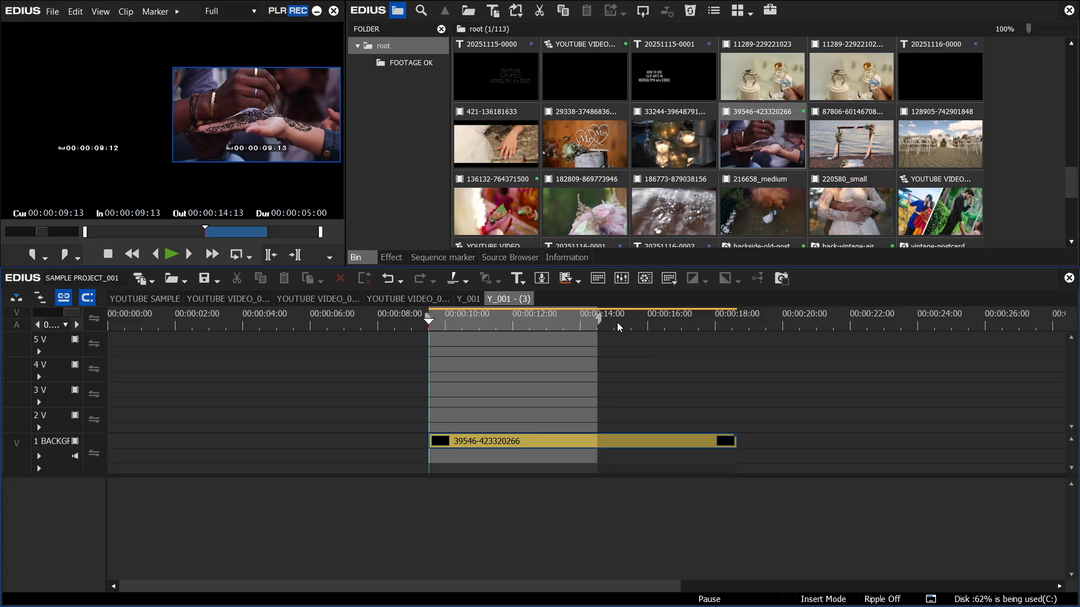
{"action": "left_click", "coordinate": [598, 322]}
{"action": "left_click", "coordinate": [680, 441]}
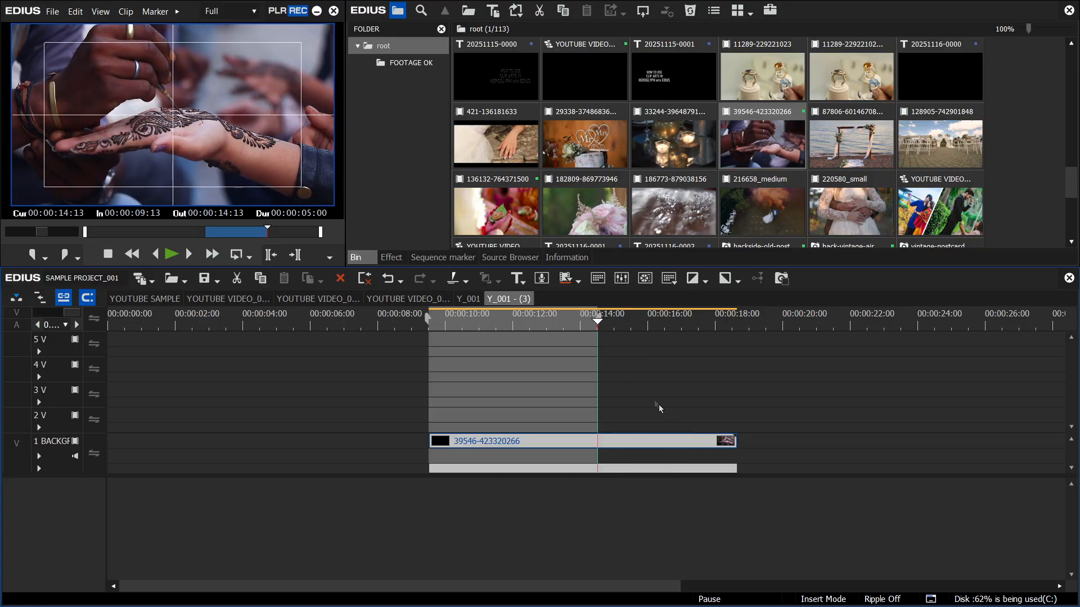
{"action": "key", "text": "m"}
{"action": "left_click", "coordinate": [515, 322]}
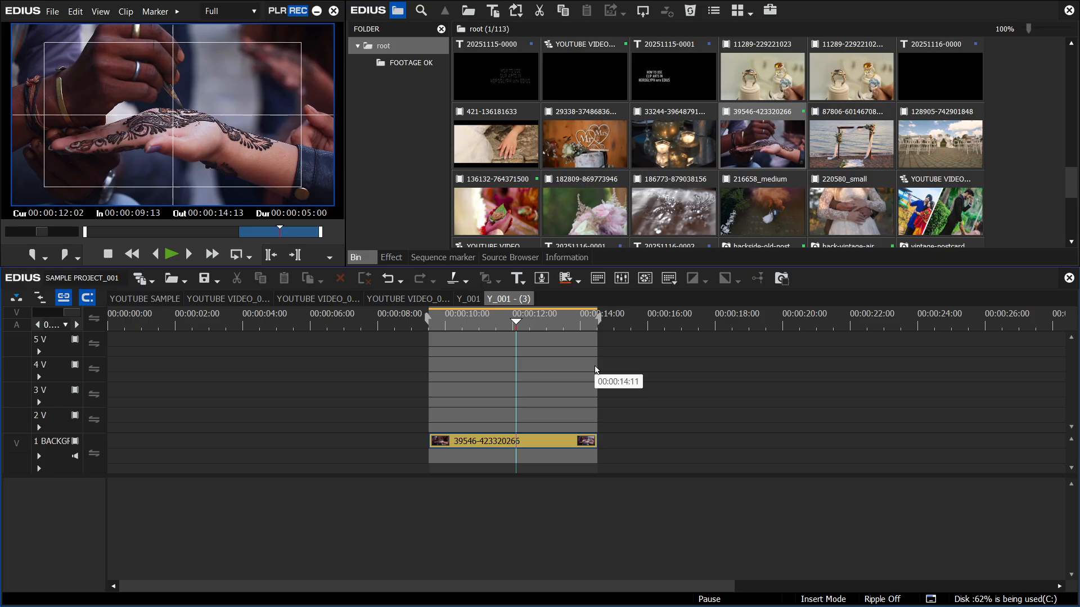
{"action": "left_click", "coordinate": [519, 440]}
{"action": "right_click", "coordinate": [518, 440]}
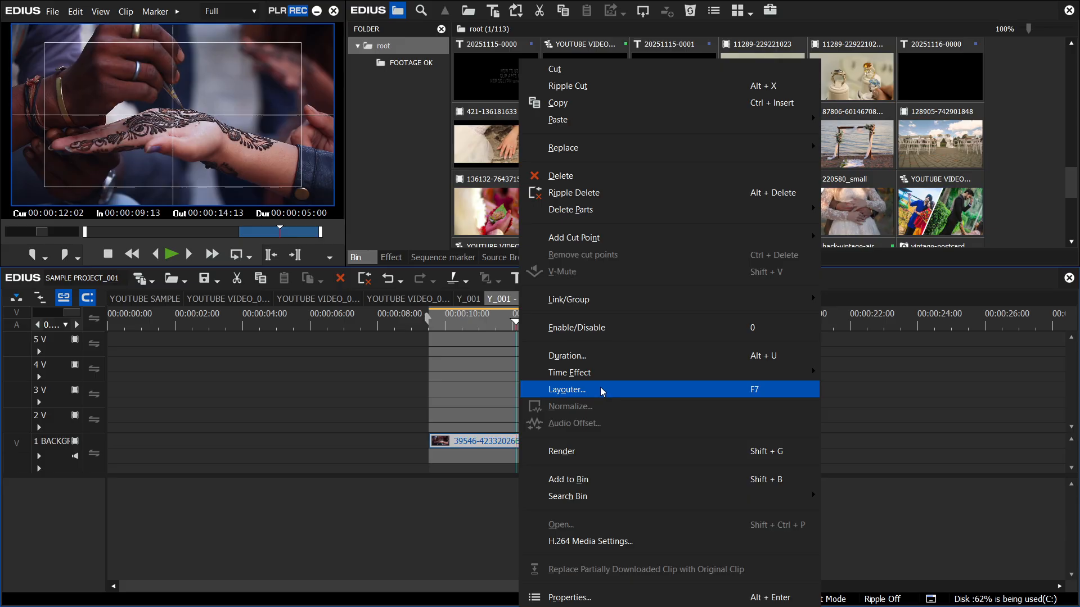
{"action": "left_click", "coordinate": [561, 395]}
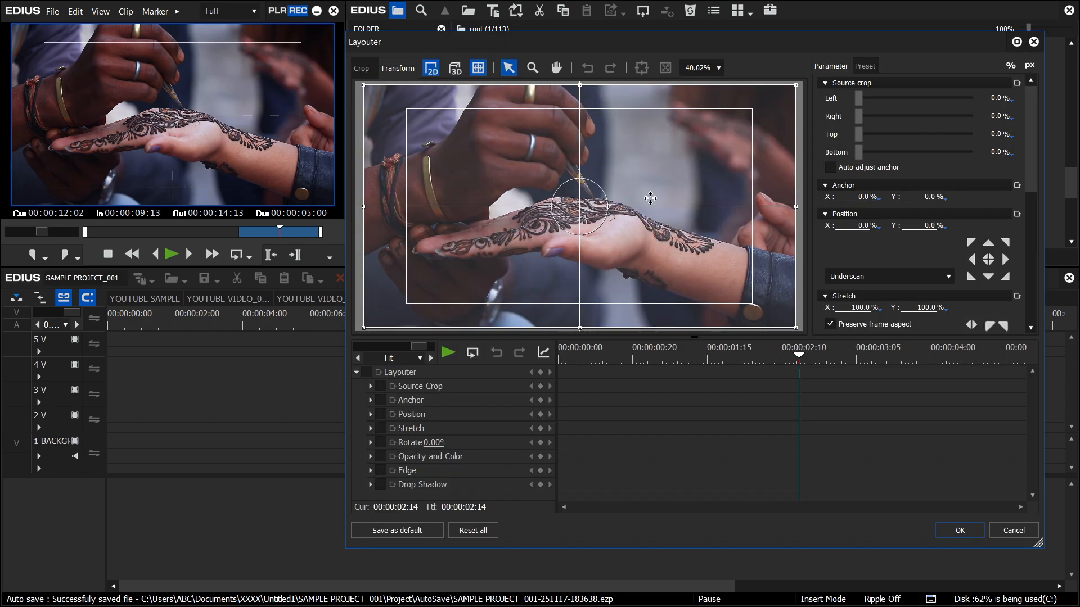
{"action": "left_click", "coordinate": [869, 70]}
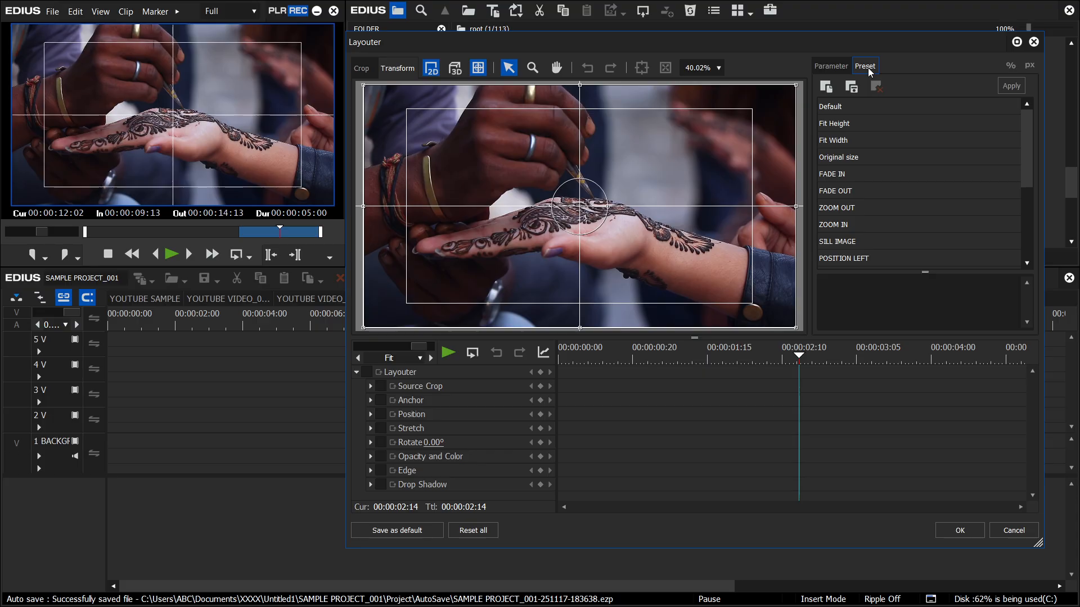
{"action": "left_click_drag", "start_coordinate": [1029, 160], "coordinate": [1026, 227]}
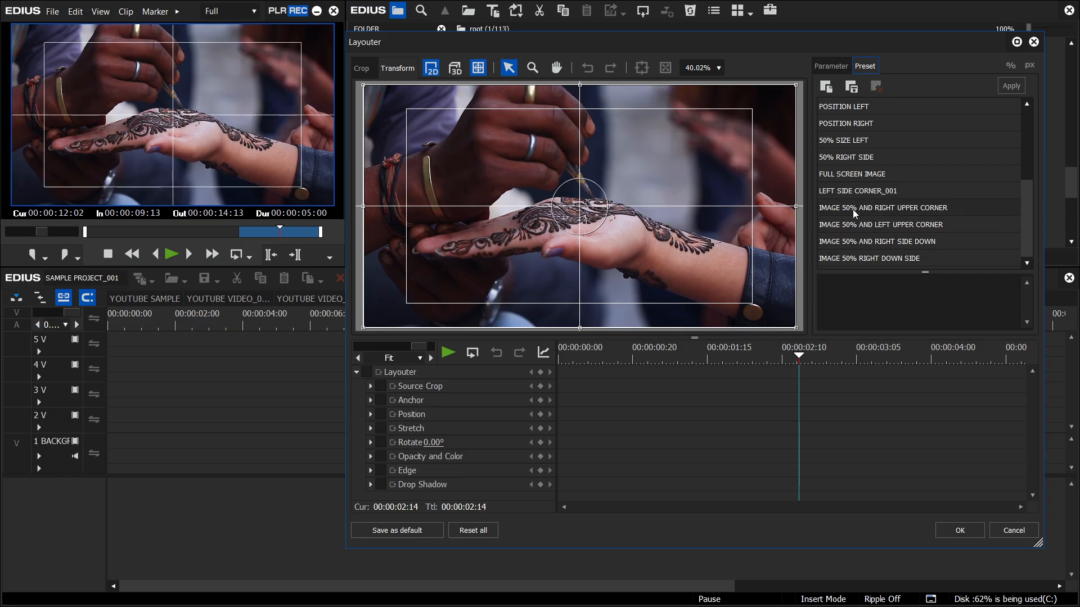
{"action": "left_click", "coordinate": [911, 209]}
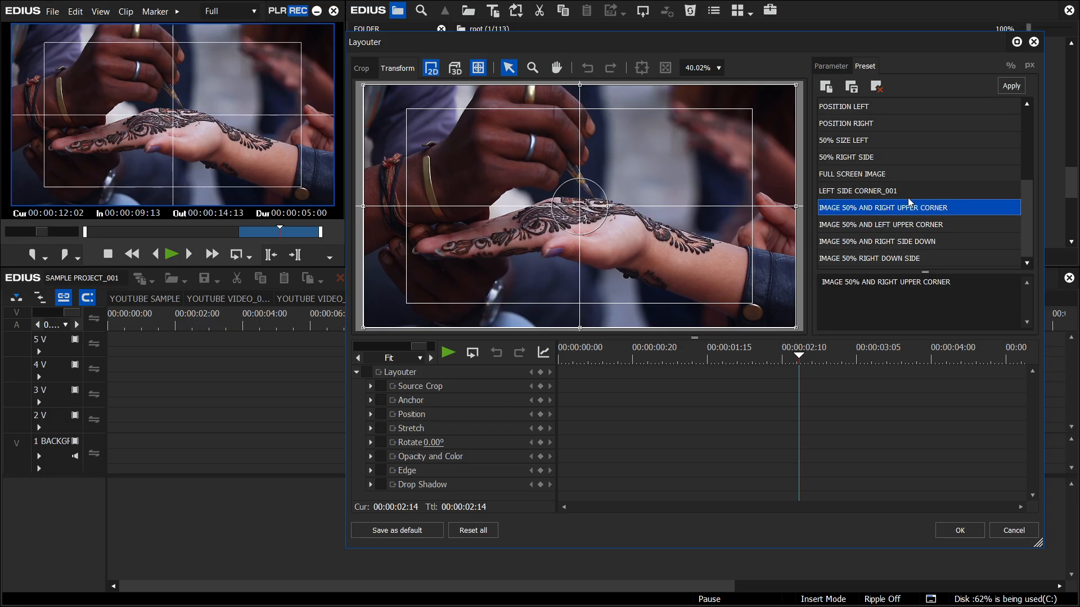
{"action": "double_click", "coordinate": [904, 211]}
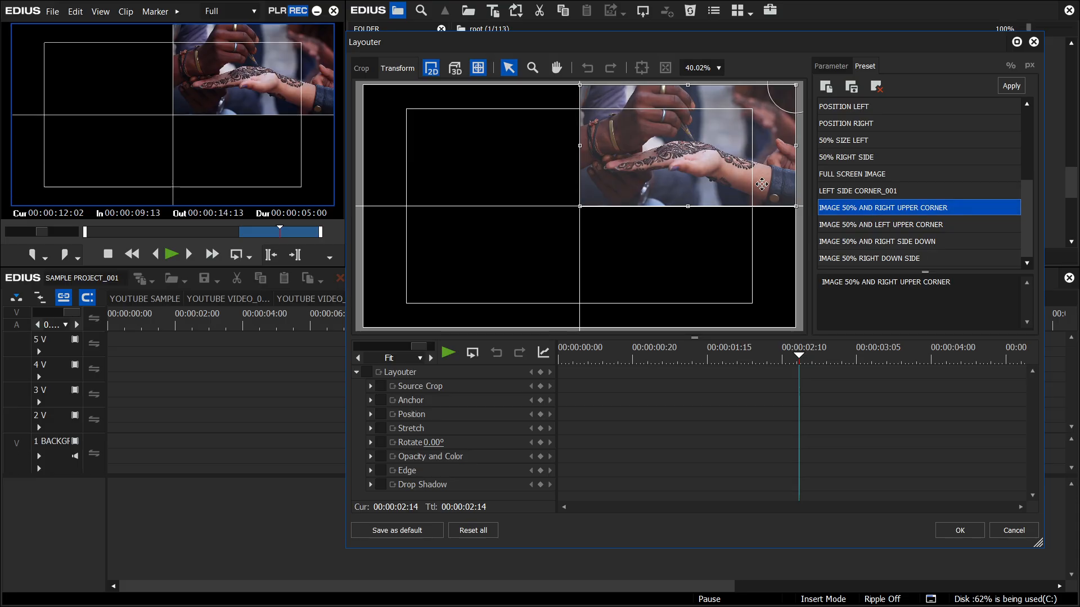
{"action": "left_click", "coordinate": [964, 527]}
{"action": "left_click", "coordinate": [482, 324]}
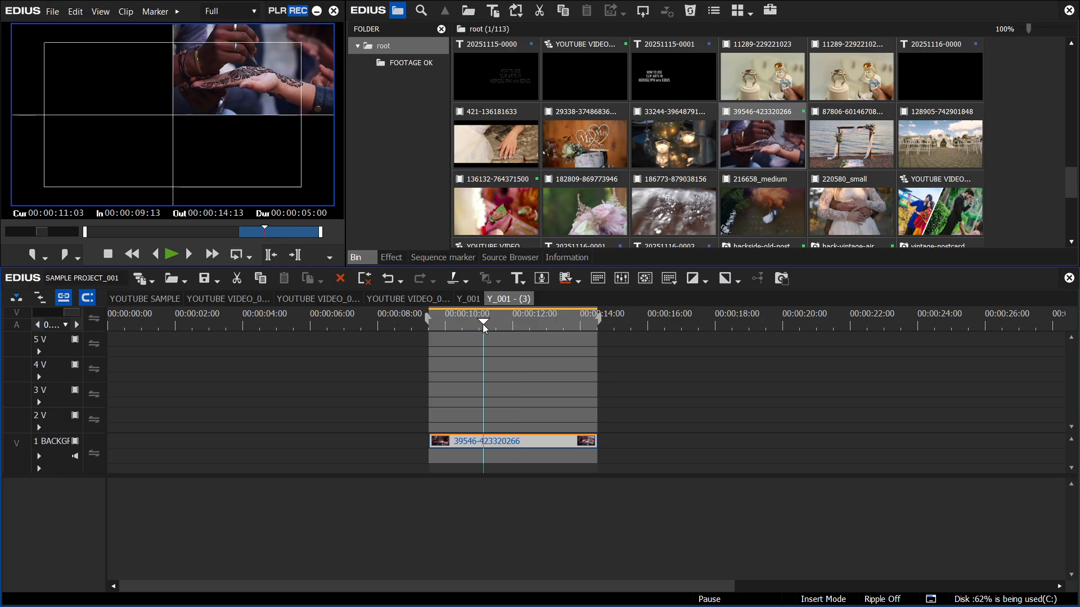
{"action": "double_click", "coordinate": [240, 121]}
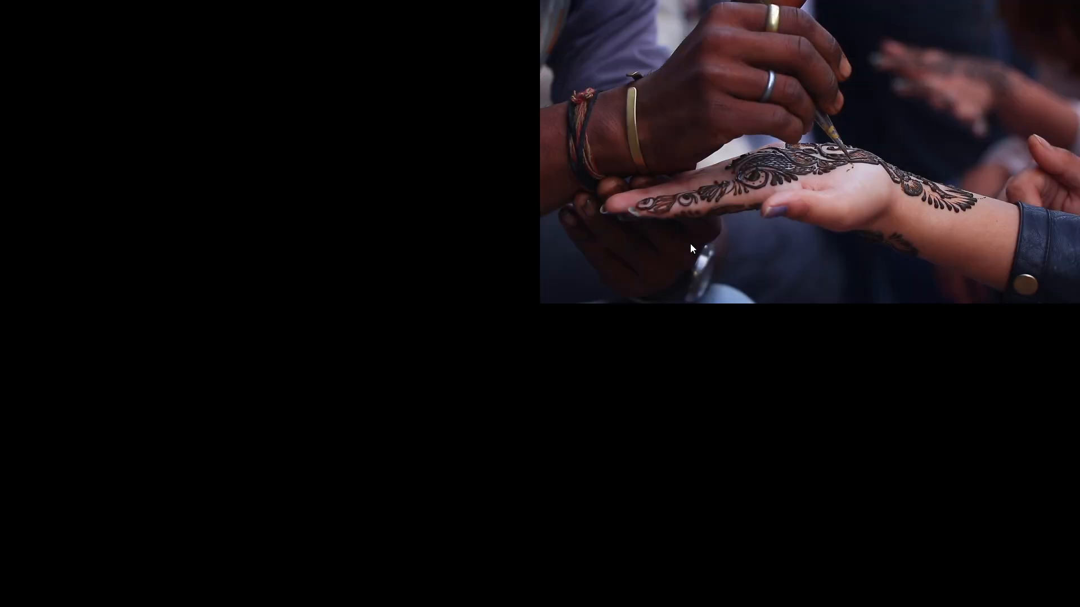
{"action": "double_click", "coordinate": [690, 243]}
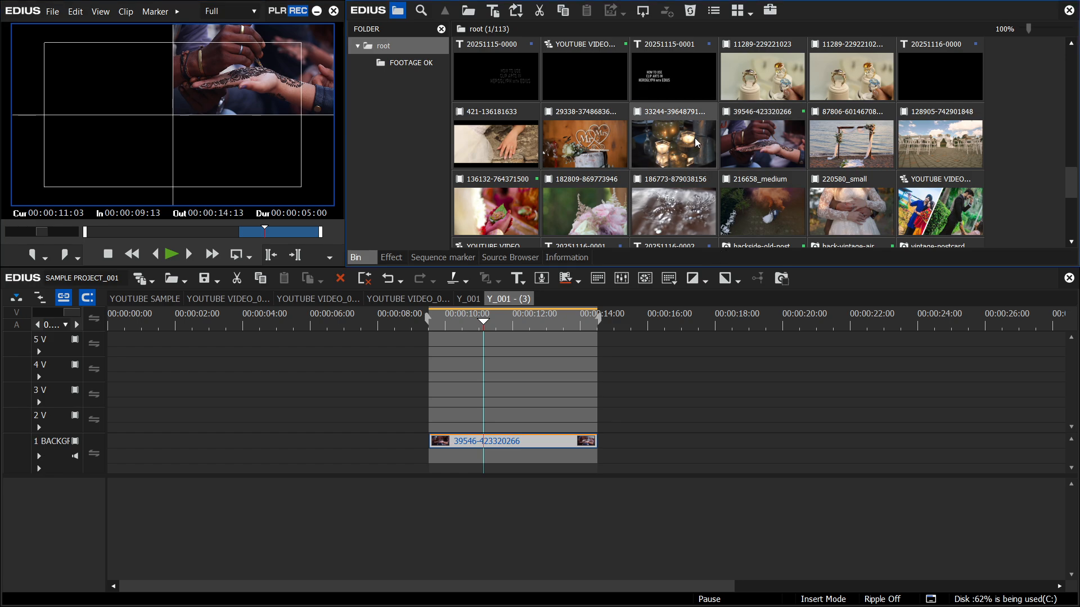
{"action": "left_click_drag", "start_coordinate": [696, 142], "coordinate": [402, 416]}
{"action": "left_click", "coordinate": [438, 321]}
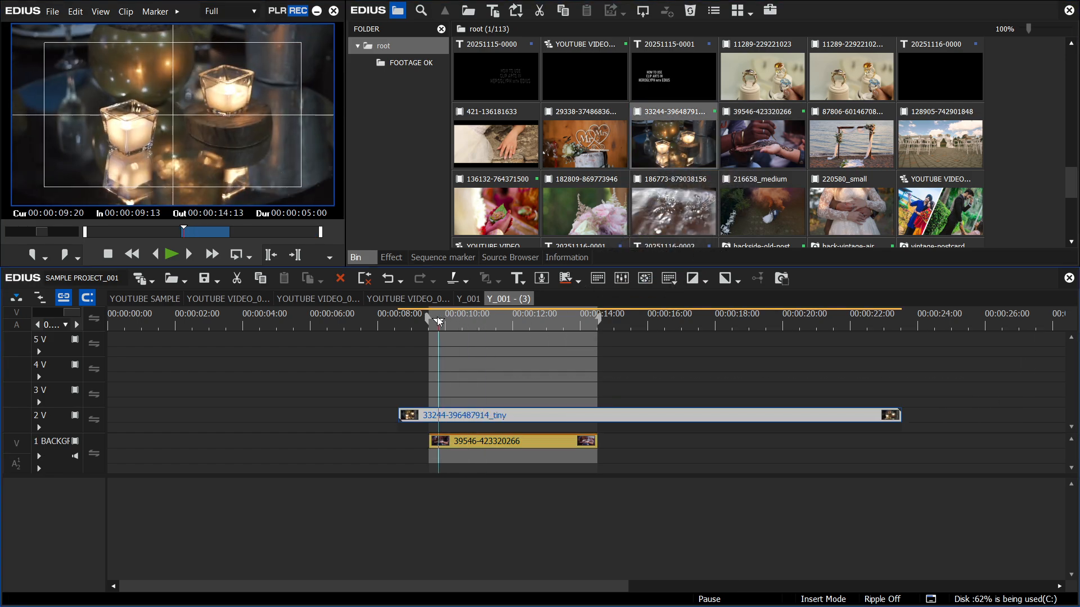
{"action": "left_click_drag", "start_coordinate": [439, 321], "coordinate": [429, 321]}
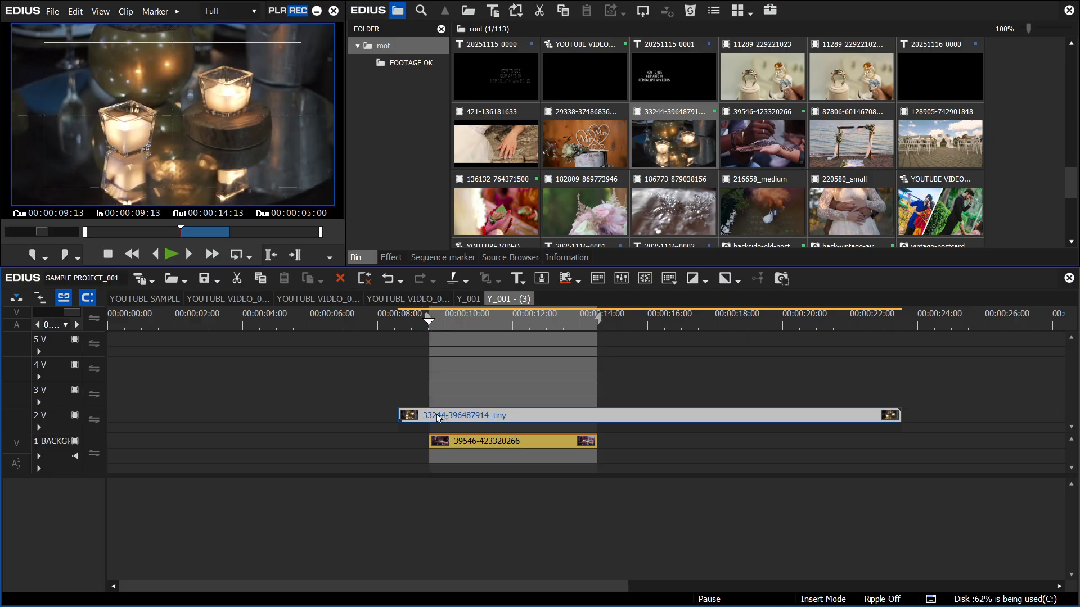
{"action": "key", "text": "n"}
{"action": "left_click", "coordinate": [598, 324]}
{"action": "key", "text": "m"}
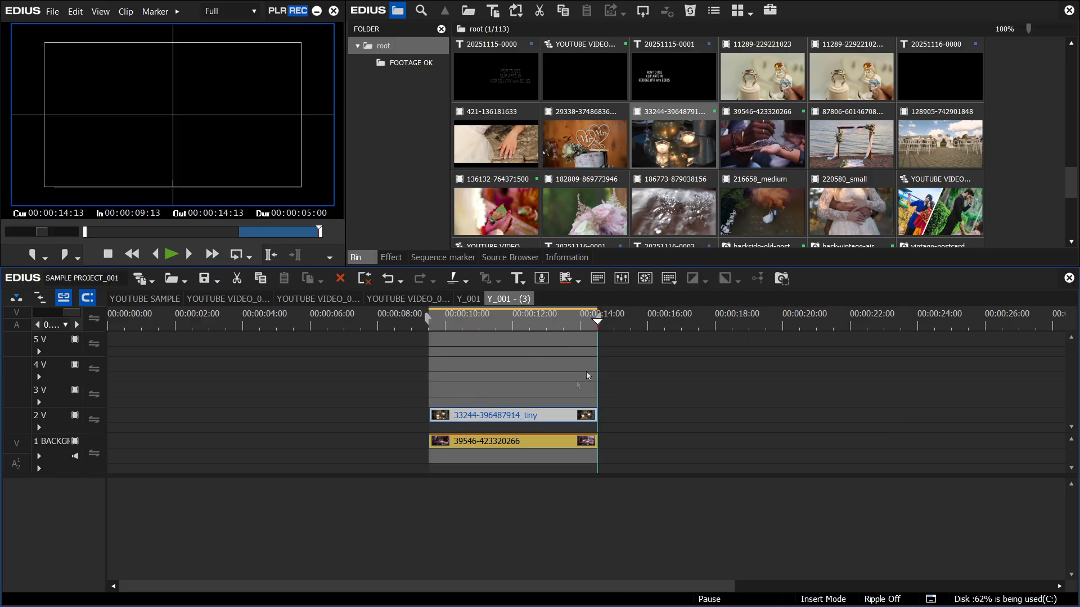
{"action": "left_click", "coordinate": [512, 325]}
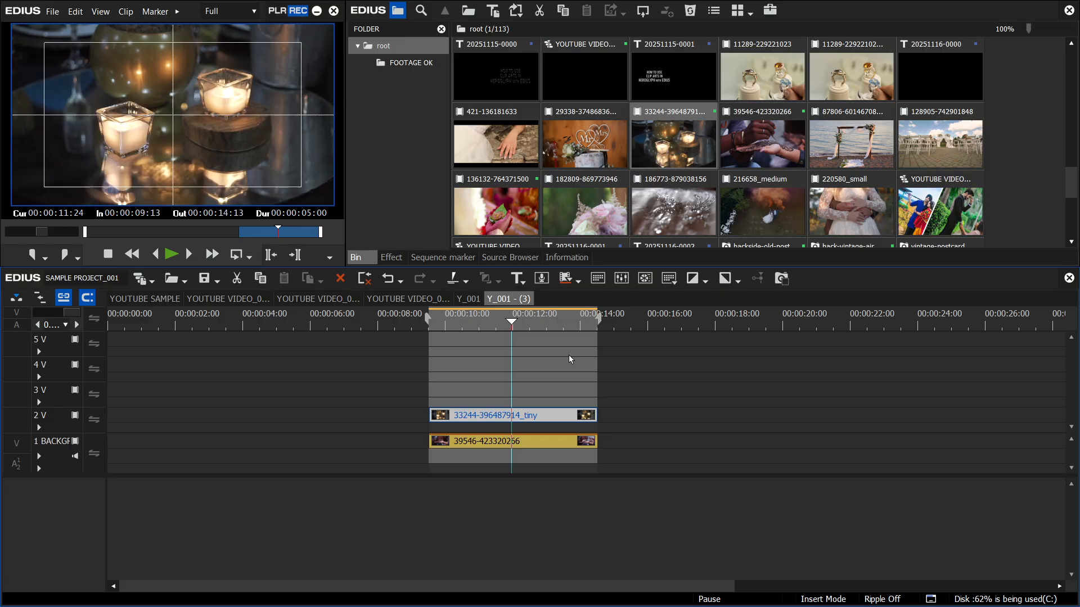
{"action": "right_click", "coordinate": [577, 417]}
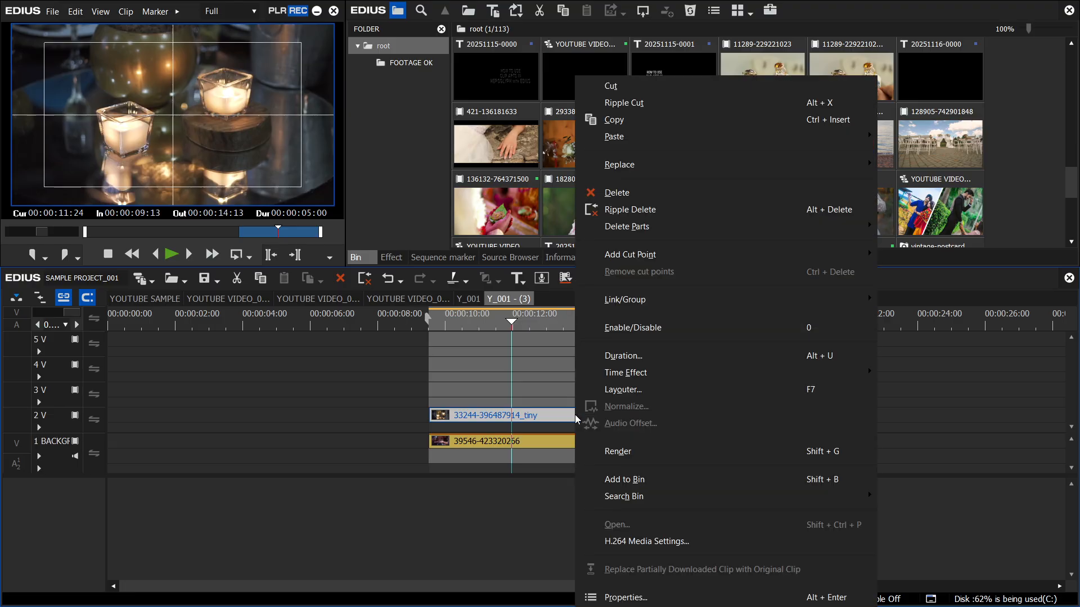
{"action": "left_click", "coordinate": [625, 390]}
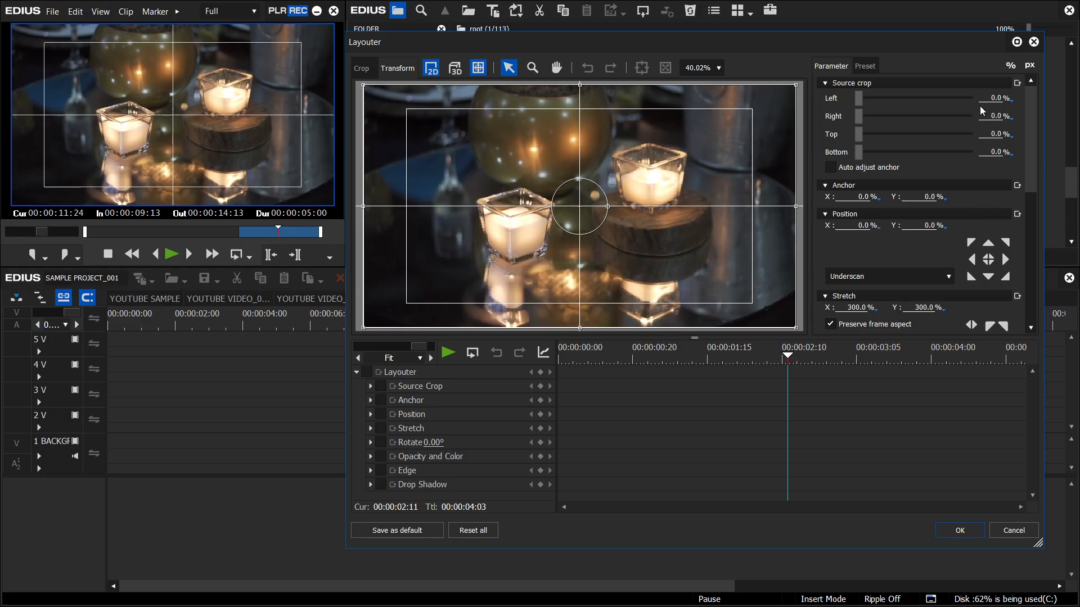
{"action": "left_click", "coordinate": [864, 67]}
{"action": "scroll", "coordinate": [1020, 165], "scroll_direction": "down", "scroll_amount": 3}
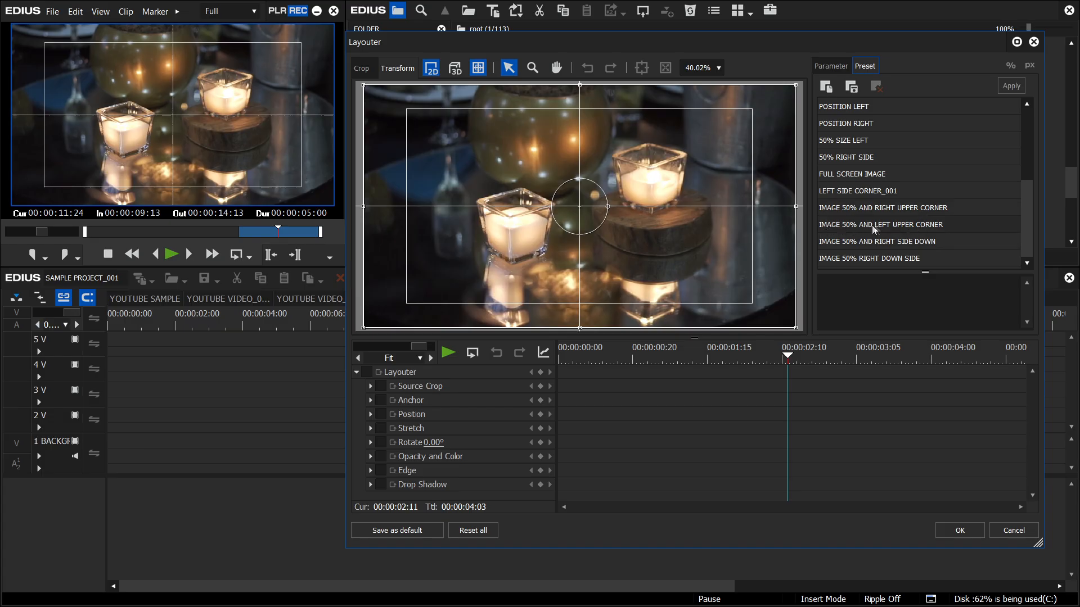
{"action": "double_click", "coordinate": [898, 225]}
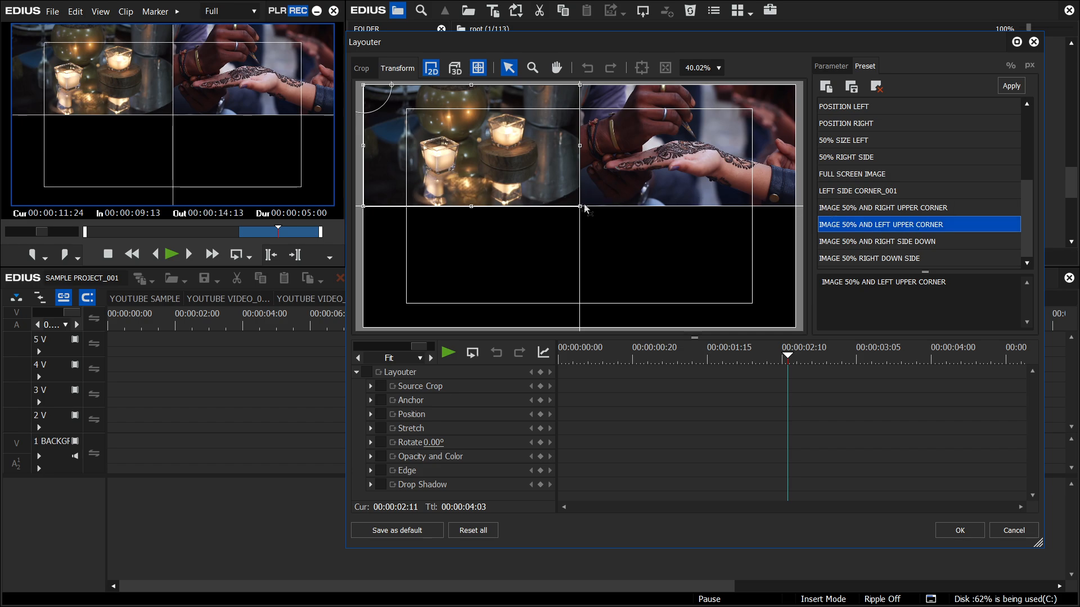
{"action": "left_click", "coordinate": [960, 530]}
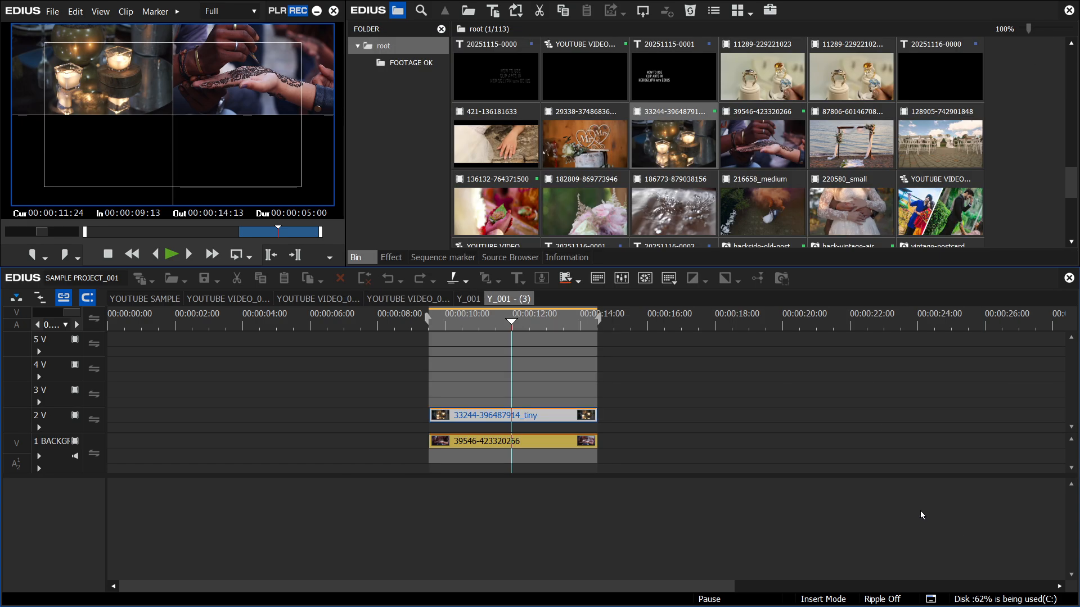
Step: Check the two upper-corner clips side by side in the full-screen preview, and return to the timeline at 00:00:11:20
{"action": "double_click", "coordinate": [228, 170]}
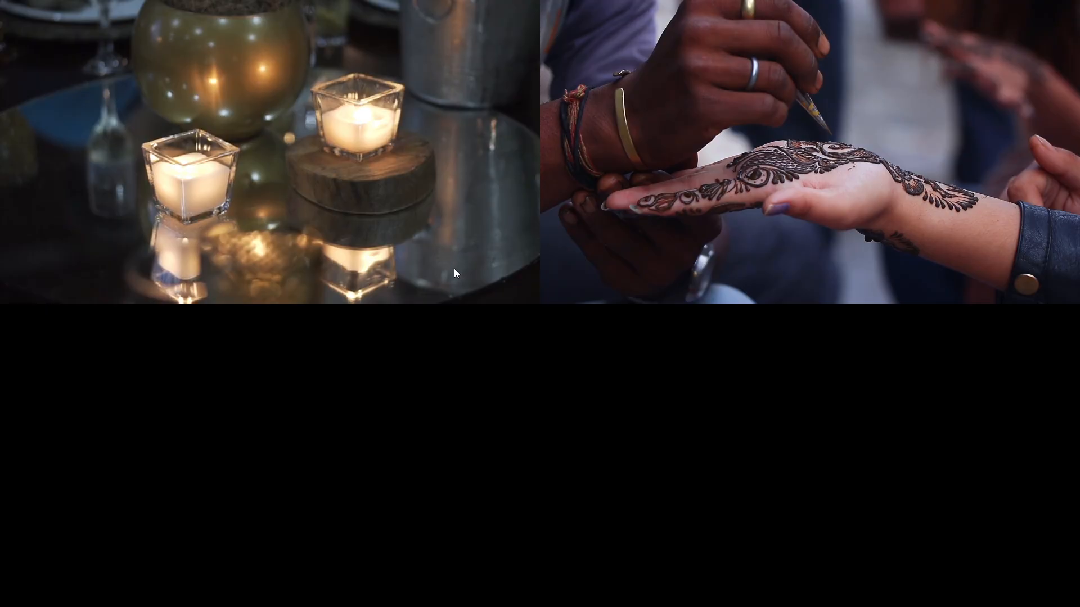
{"action": "key", "text": "Escape"}
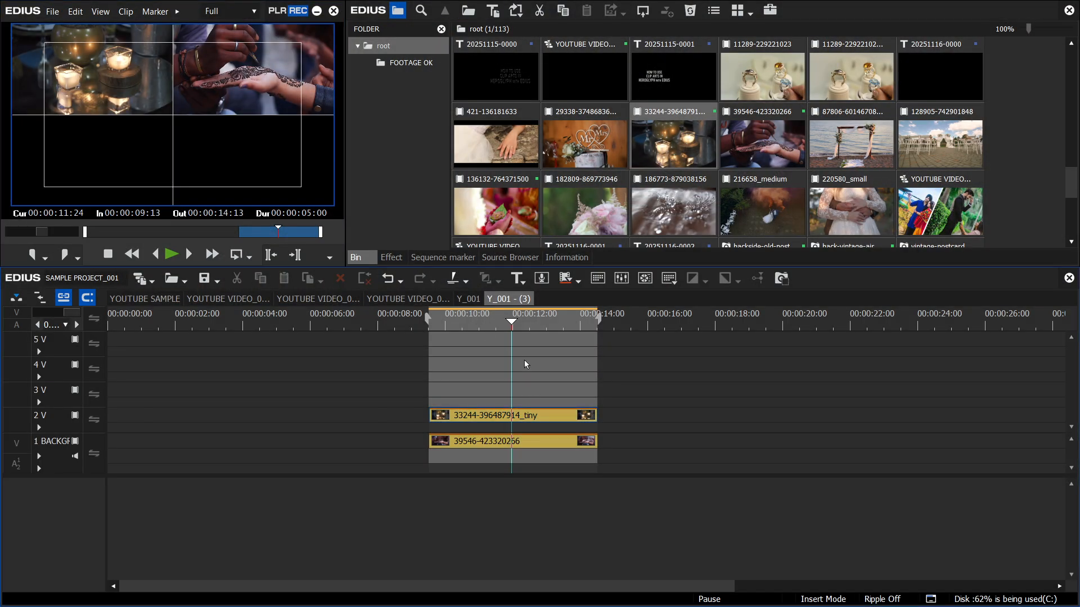
{"action": "left_click", "coordinate": [506, 323]}
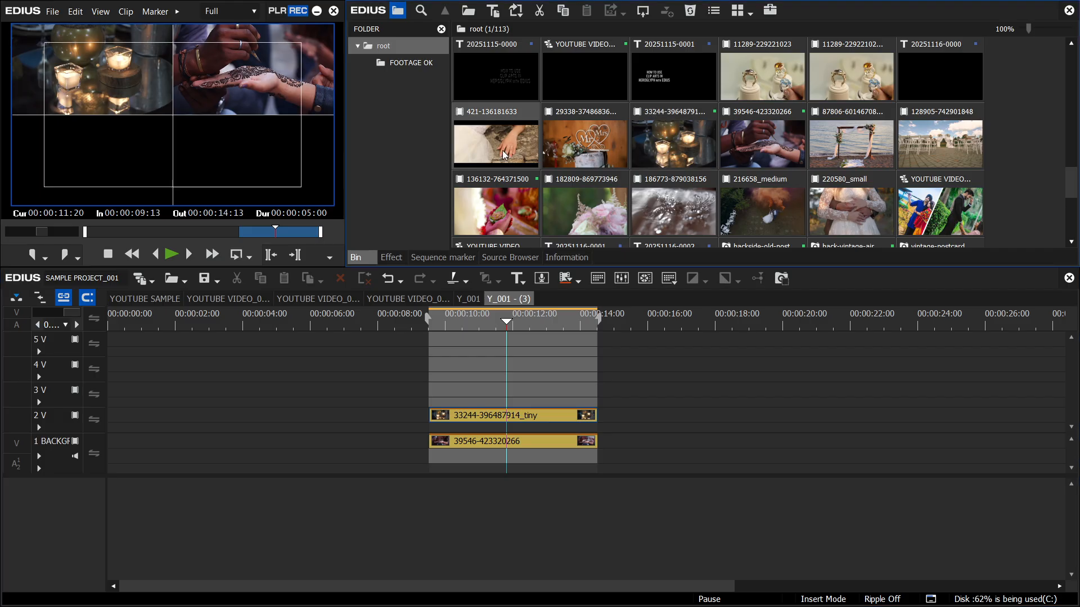
{"action": "left_click_drag", "start_coordinate": [590, 156], "coordinate": [400, 383]}
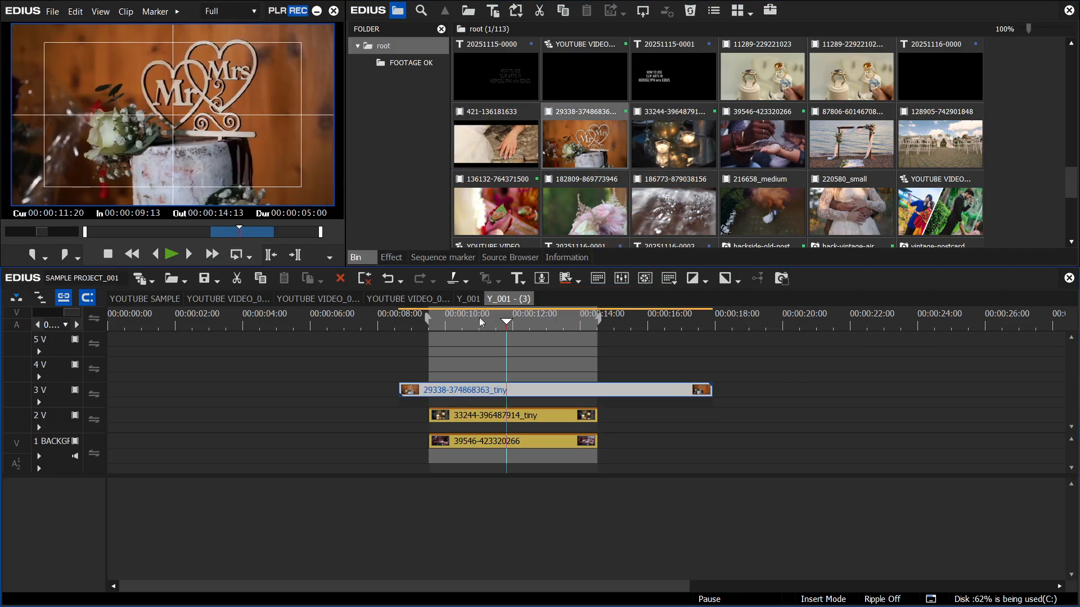
{"action": "left_click", "coordinate": [447, 323]}
{"action": "left_click_drag", "start_coordinate": [447, 323], "coordinate": [430, 323]}
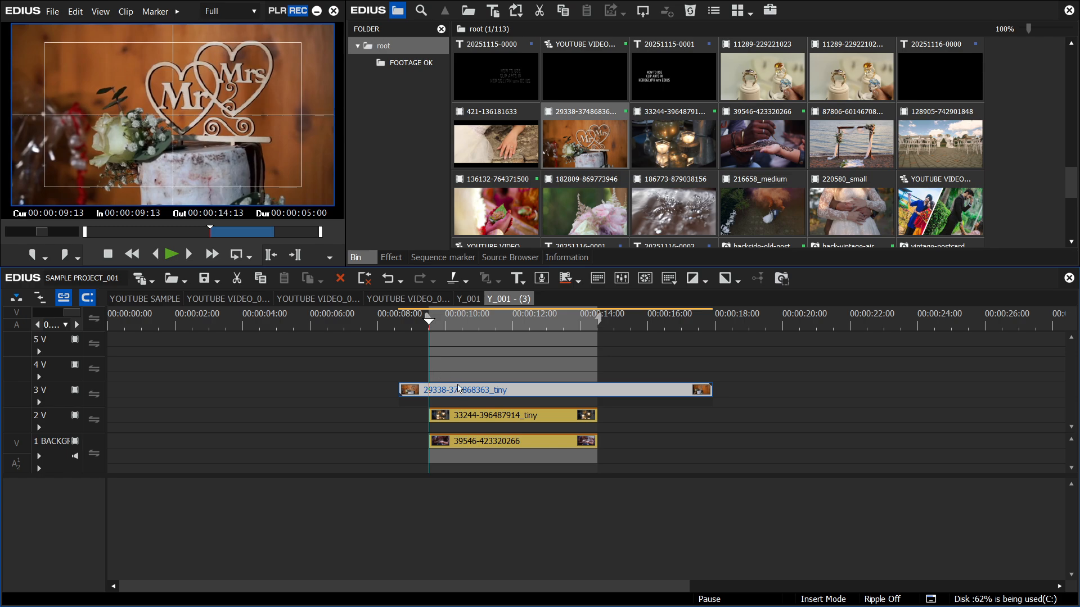
{"action": "left_click_drag", "start_coordinate": [506, 323], "coordinate": [430, 324]}
{"action": "key", "text": "n"}
{"action": "left_click_drag", "start_coordinate": [618, 324], "coordinate": [599, 324]}
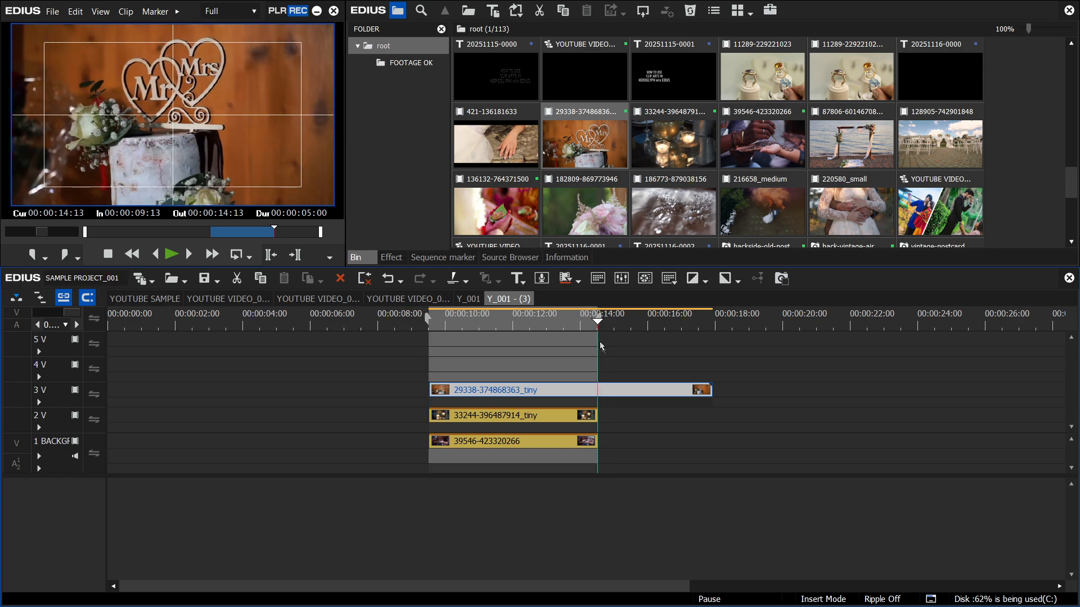
{"action": "key", "text": "m"}
{"action": "right_click", "coordinate": [541, 390]}
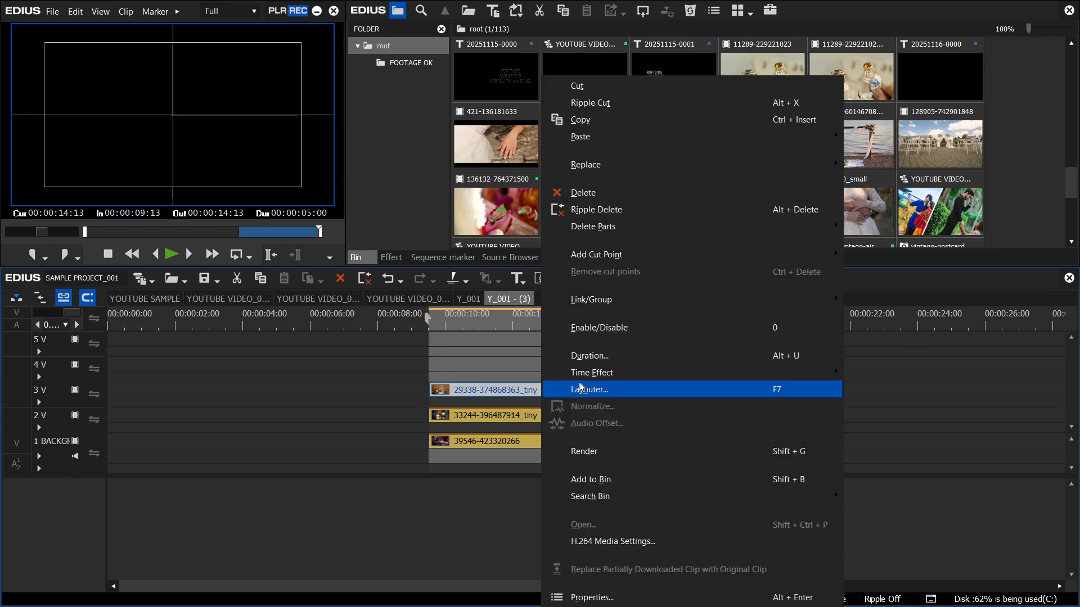
{"action": "left_click", "coordinate": [710, 390]}
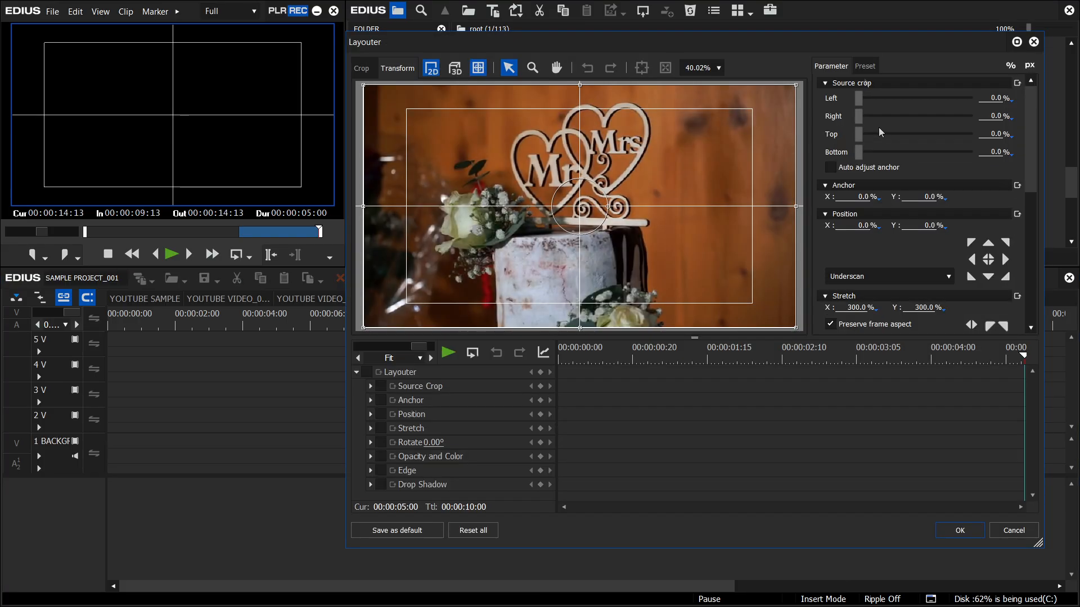
{"action": "left_click", "coordinate": [865, 66]}
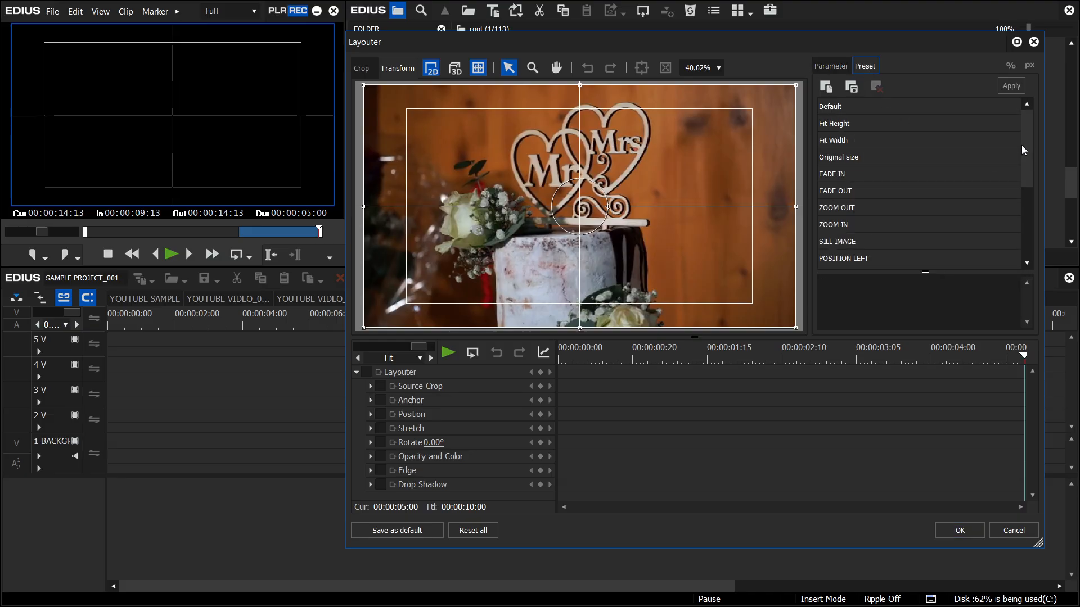
{"action": "left_click_drag", "start_coordinate": [1022, 138], "coordinate": [1018, 228]}
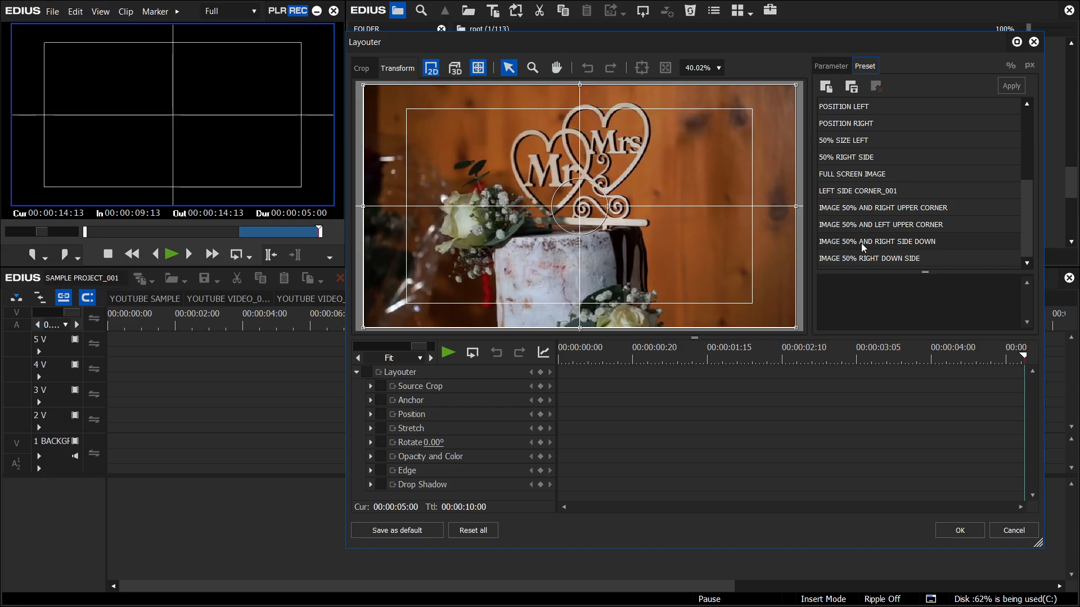
{"action": "double_click", "coordinate": [910, 241]}
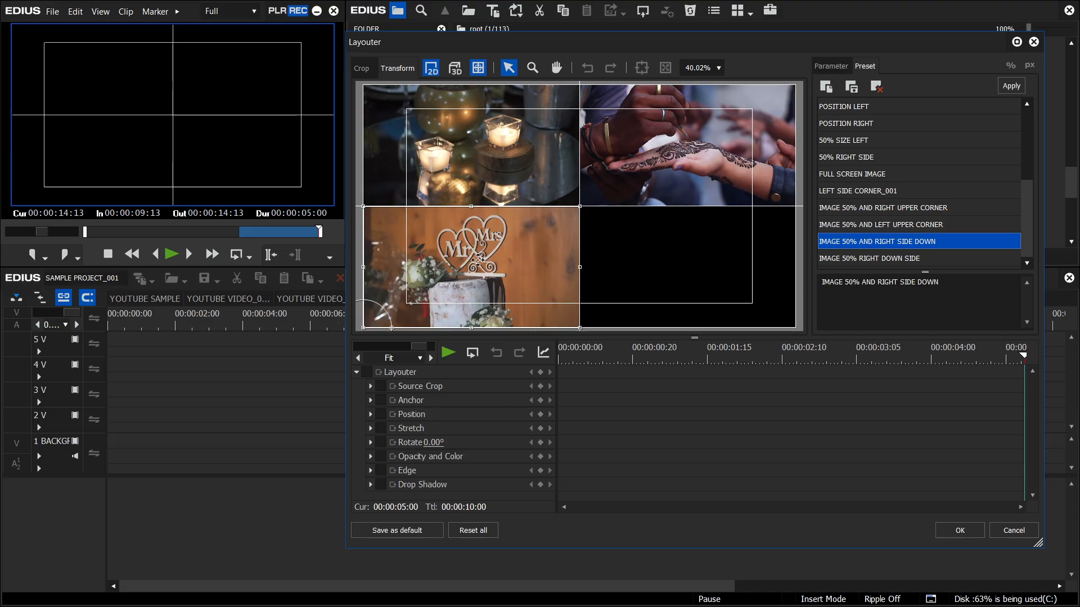
{"action": "left_click", "coordinate": [960, 530]}
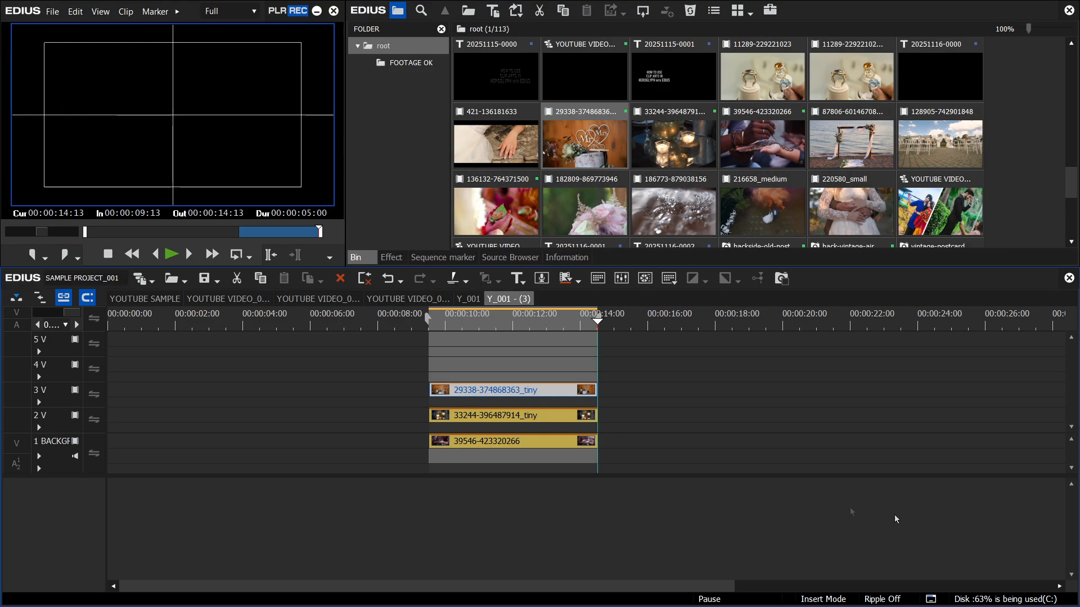
Step: Check the three-clip split-screen layout in the full-screen preview at 00:00:10:12
{"action": "left_click", "coordinate": [462, 326]}
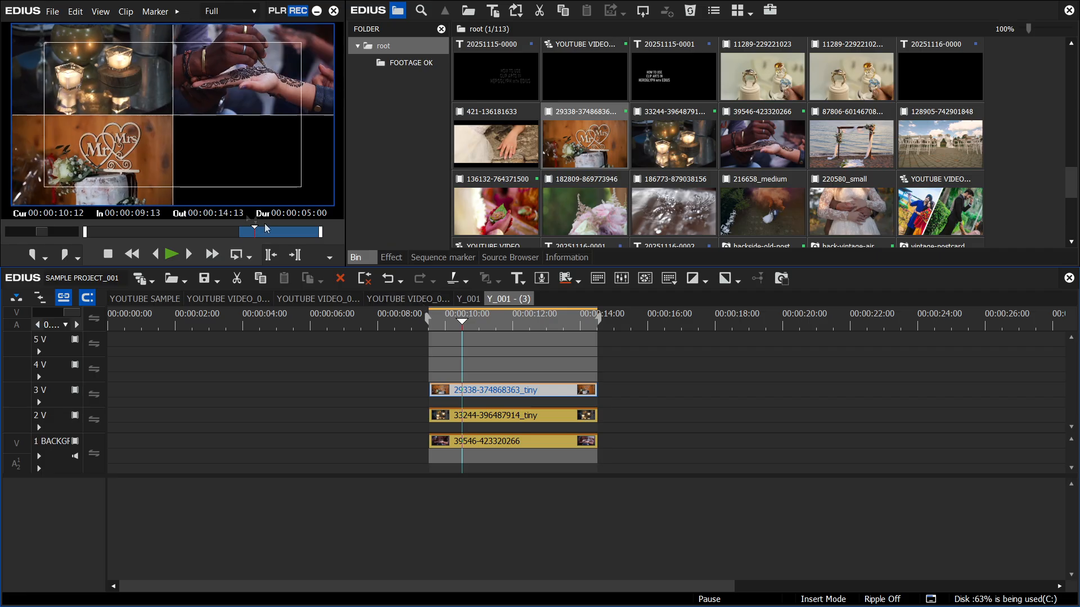
{"action": "double_click", "coordinate": [194, 152]}
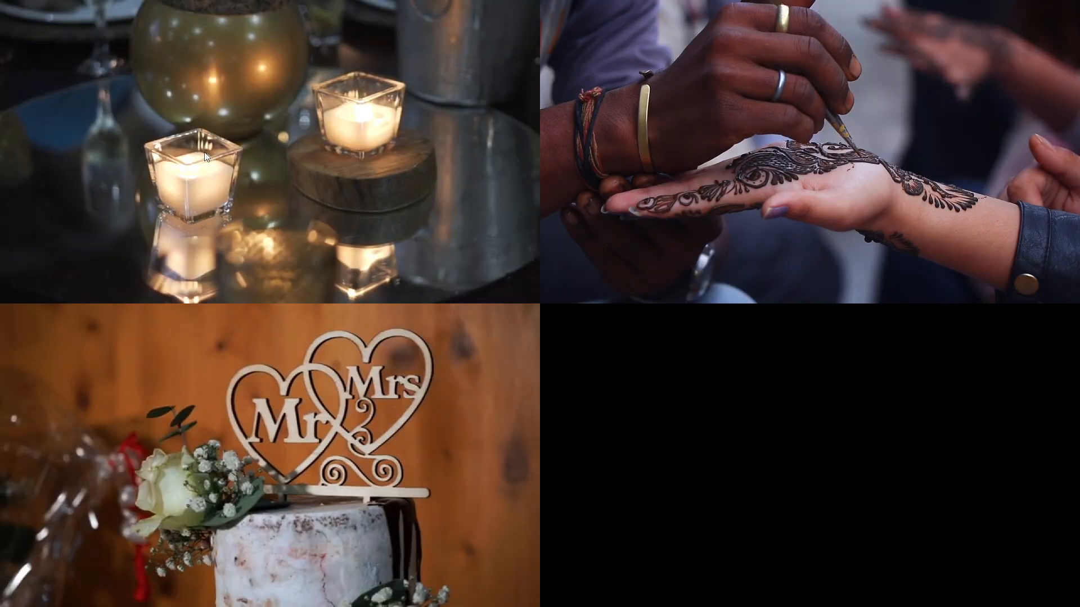
{"action": "double_click", "coordinate": [274, 170]}
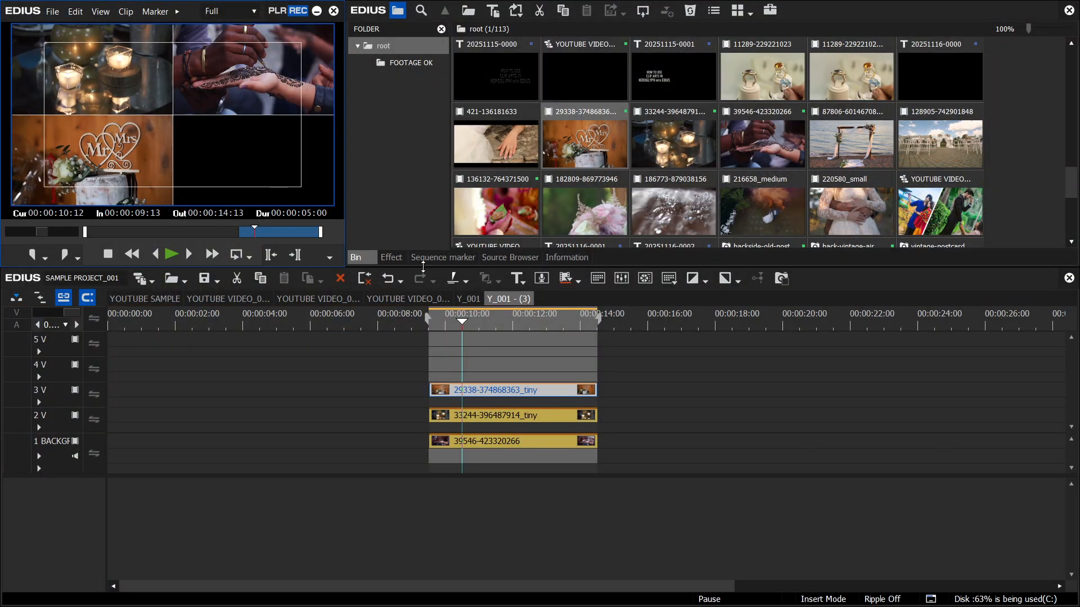
{"action": "left_click", "coordinate": [844, 90]}
{"action": "left_click_drag", "start_coordinate": [844, 90], "coordinate": [395, 372]}
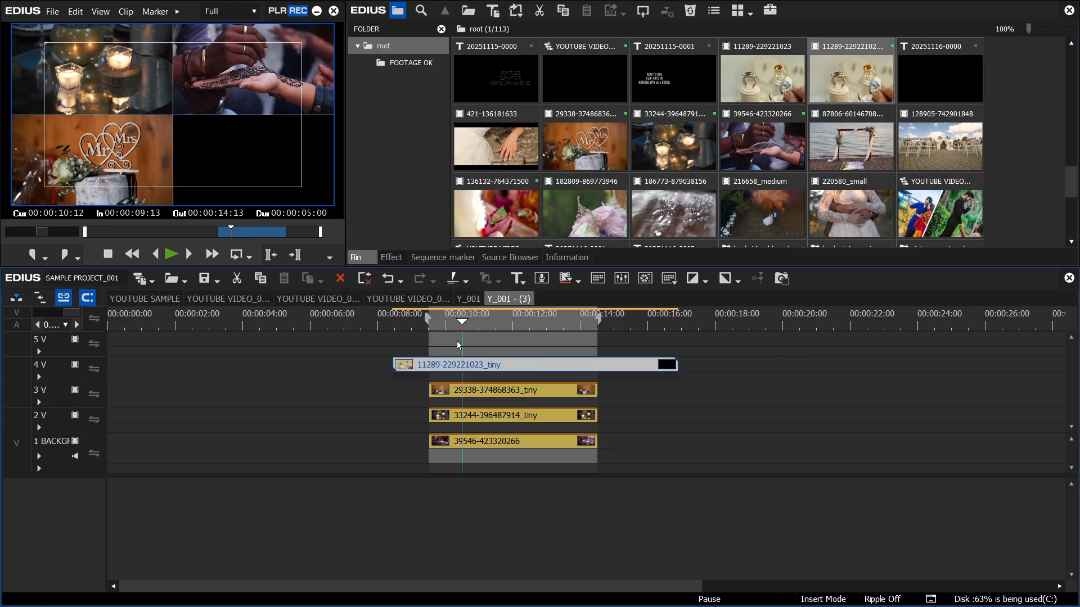
{"action": "left_click_drag", "start_coordinate": [454, 318], "coordinate": [437, 324]}
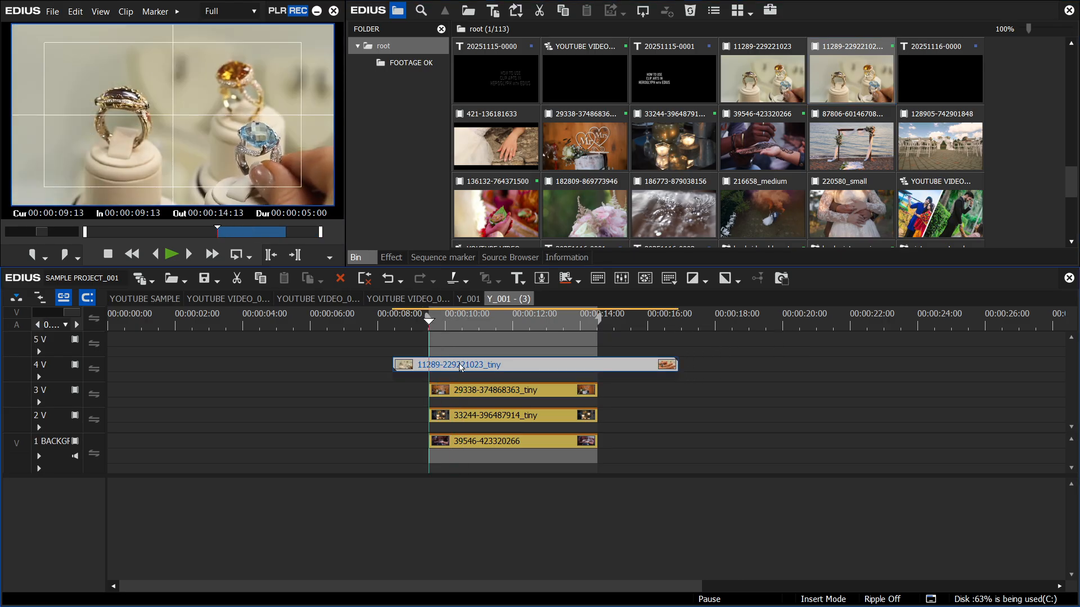
{"action": "key", "text": "n"}
{"action": "left_click_drag", "start_coordinate": [628, 323], "coordinate": [599, 322]}
{"action": "key", "text": "m"}
{"action": "left_click", "coordinate": [544, 330]}
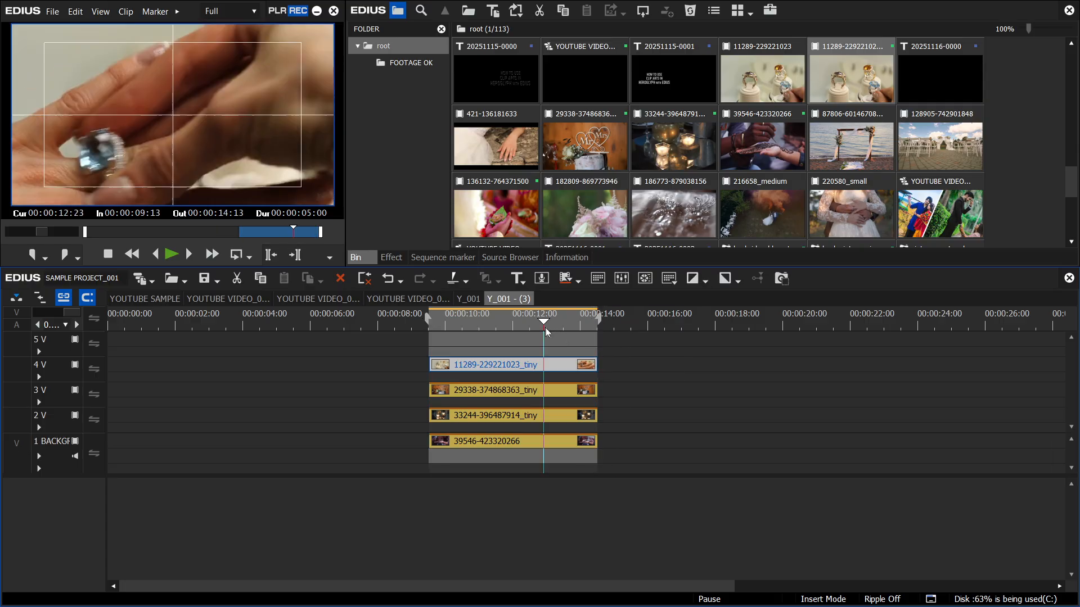
{"action": "mouse_move", "coordinate": [511, 324]}
{"action": "left_mouse_down"}
{"action": "mouse_move", "coordinate": [484, 322]}
{"action": "mouse_move", "coordinate": [498, 323]}
{"action": "left_mouse_up"}
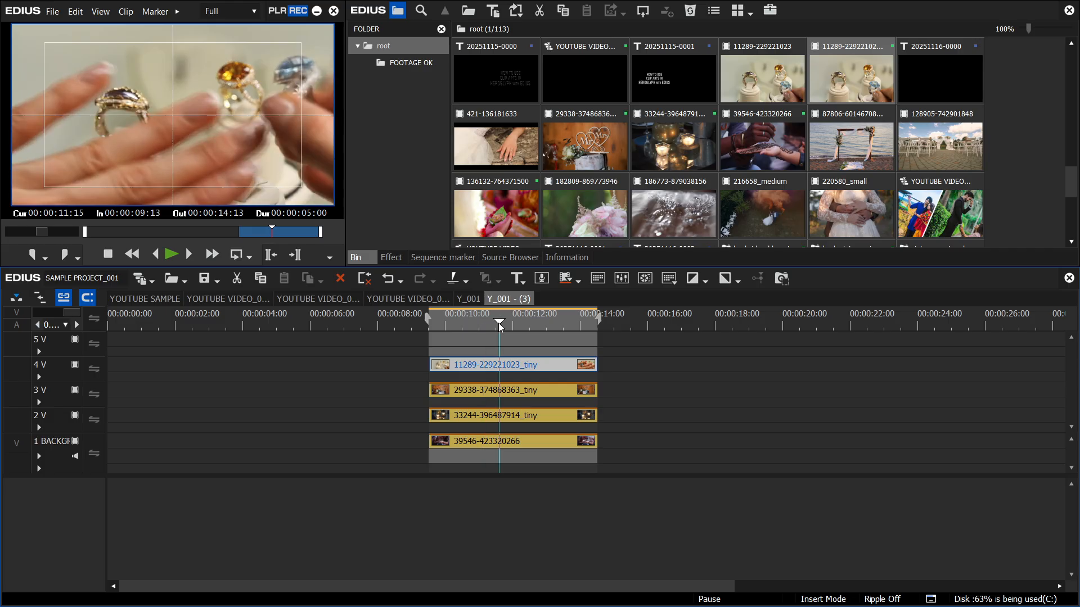
{"action": "right_click", "coordinate": [547, 366]}
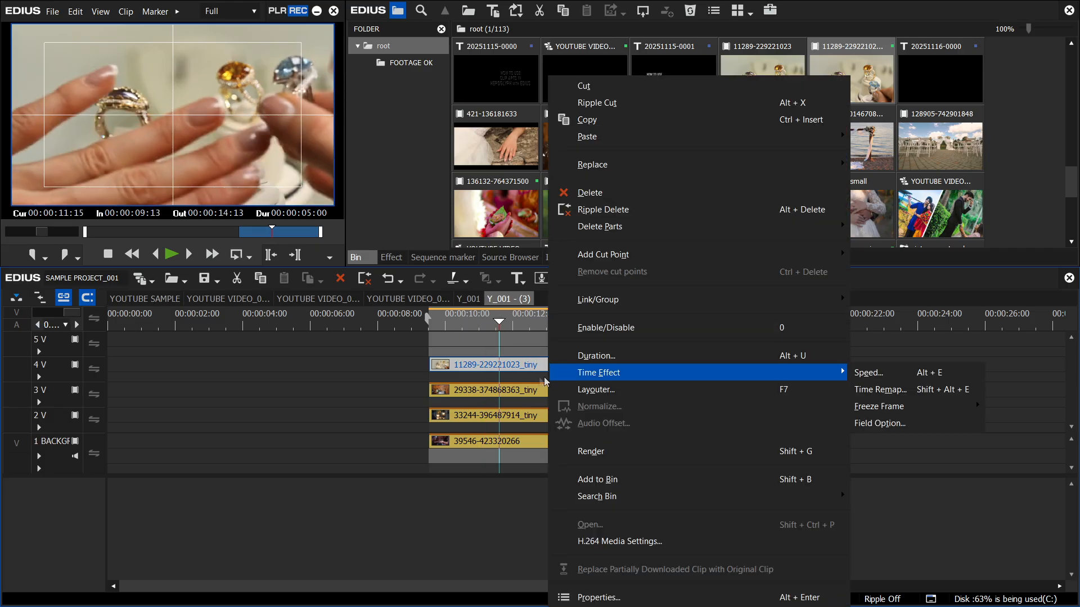
{"action": "left_click", "coordinate": [593, 391]}
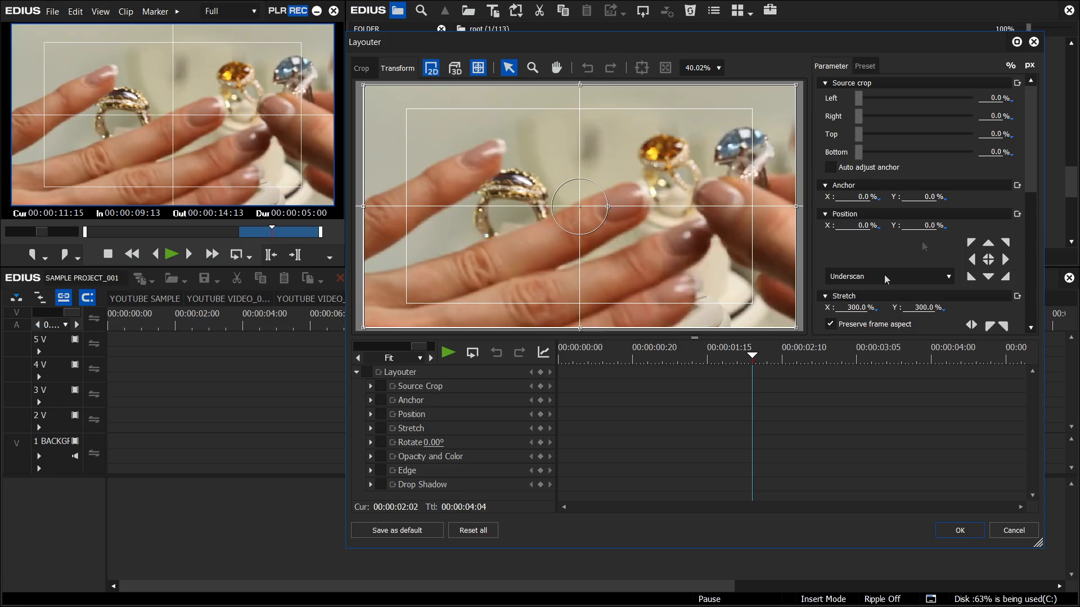
{"action": "left_click", "coordinate": [864, 68]}
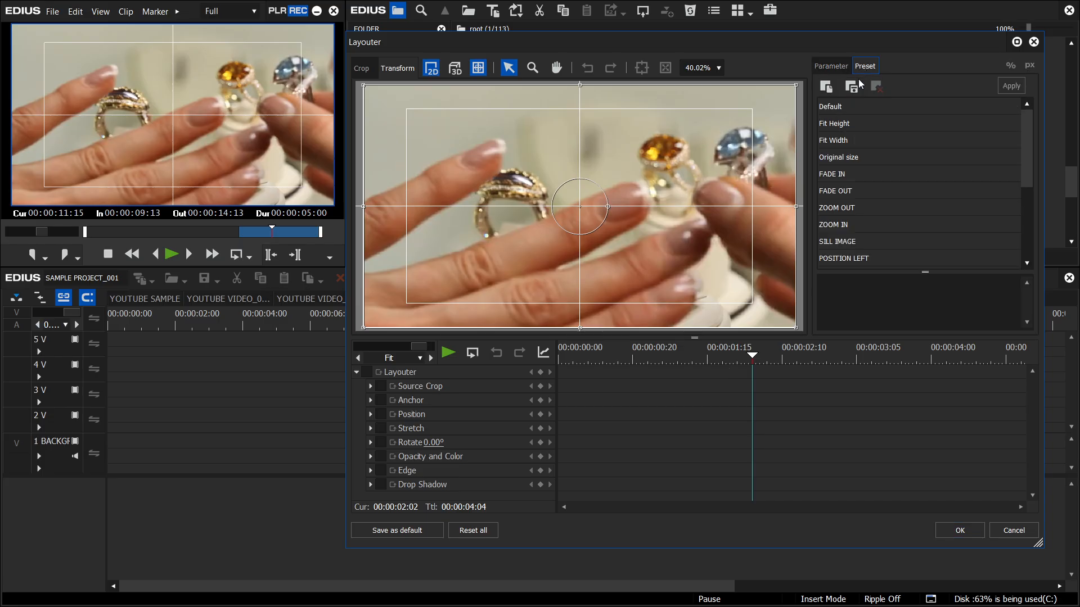
{"action": "left_click_drag", "start_coordinate": [1025, 143], "coordinate": [1022, 225]}
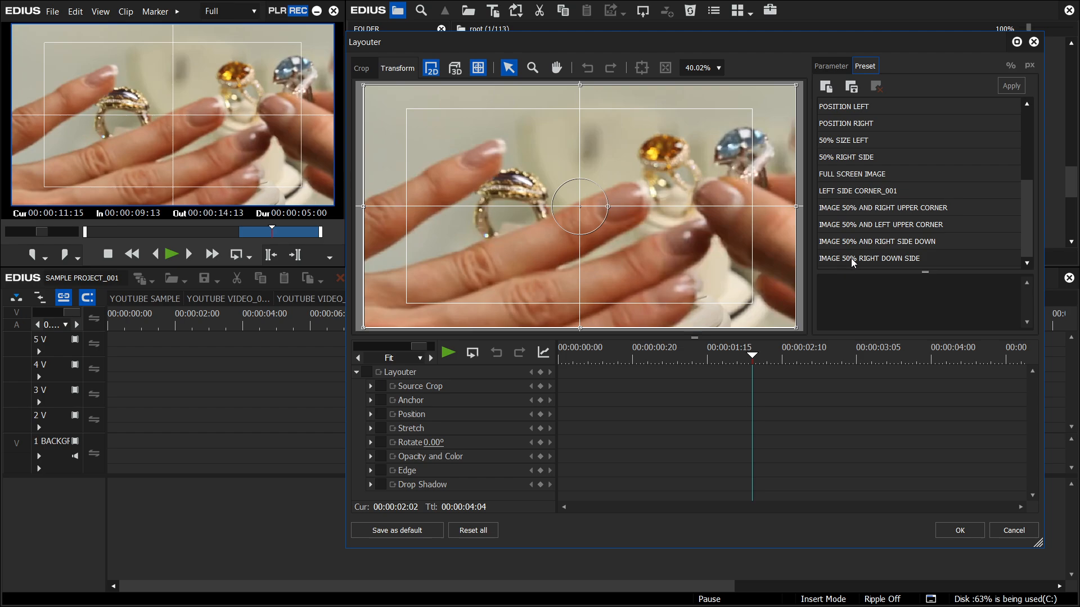
{"action": "double_click", "coordinate": [916, 259]}
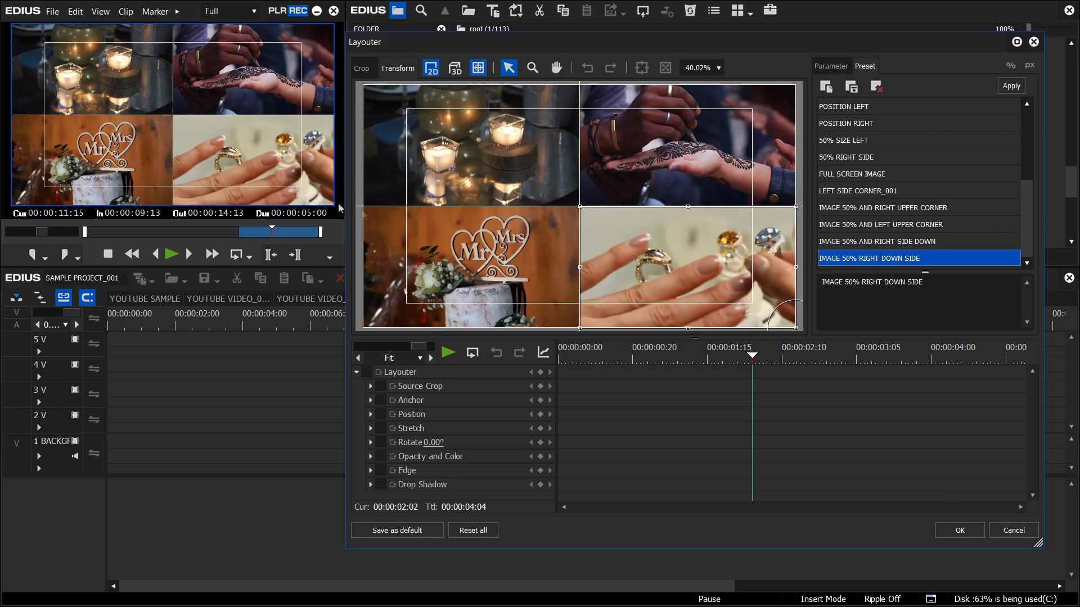
{"action": "left_click", "coordinate": [958, 530]}
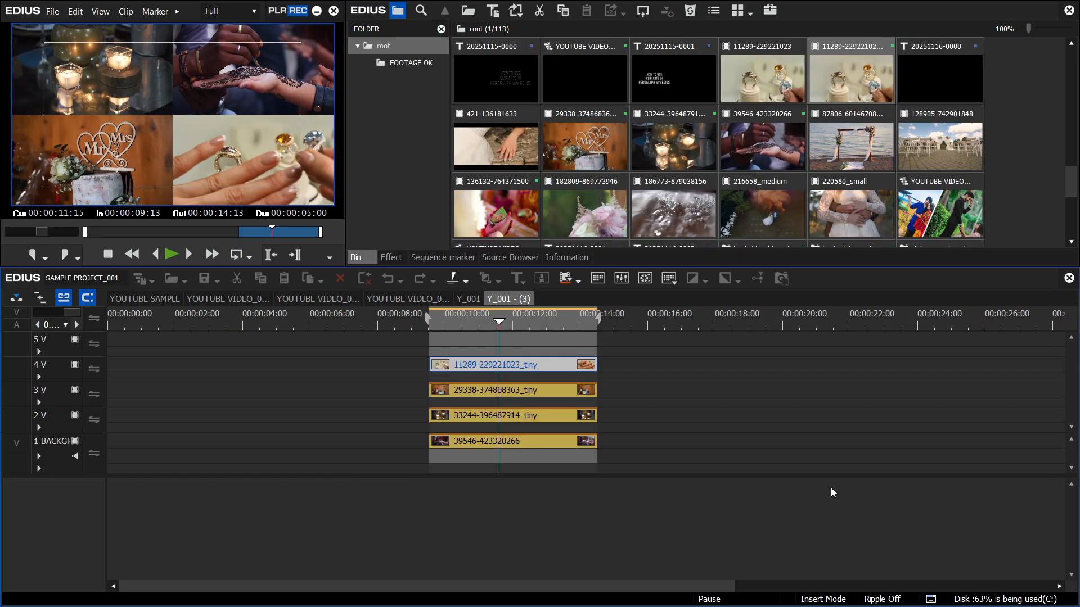
Step: Check the four-way split screen in the full-screen preview and at several points of the timeline, ending at 00:00:11:00
{"action": "left_click", "coordinate": [441, 329]}
{"action": "left_click", "coordinate": [477, 325]}
{"action": "left_click", "coordinate": [478, 325]}
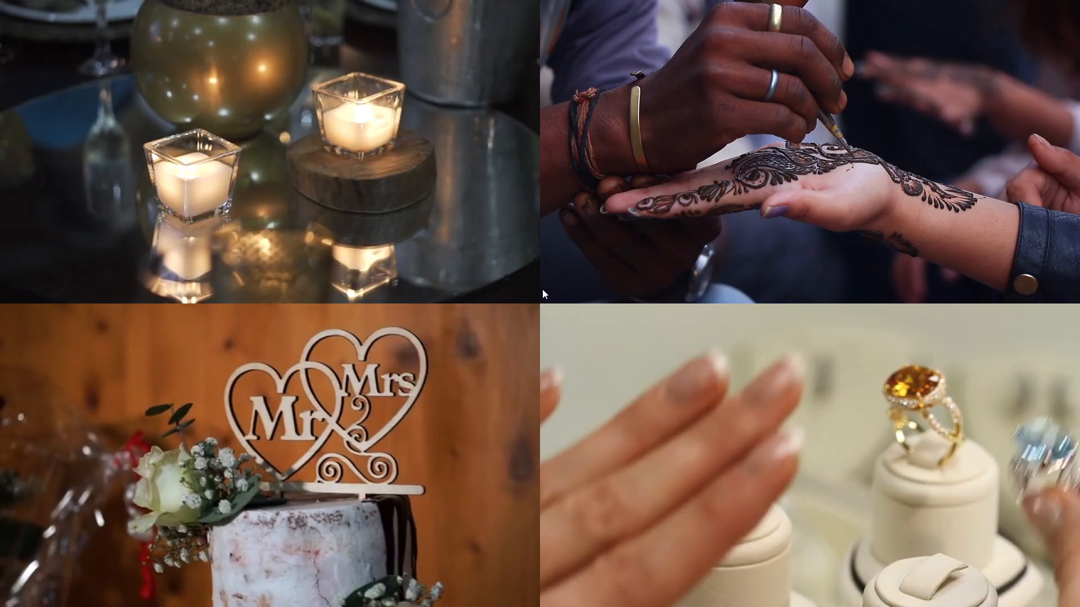
{"action": "key", "text": "Escape"}
{"action": "left_click", "coordinate": [545, 323]}
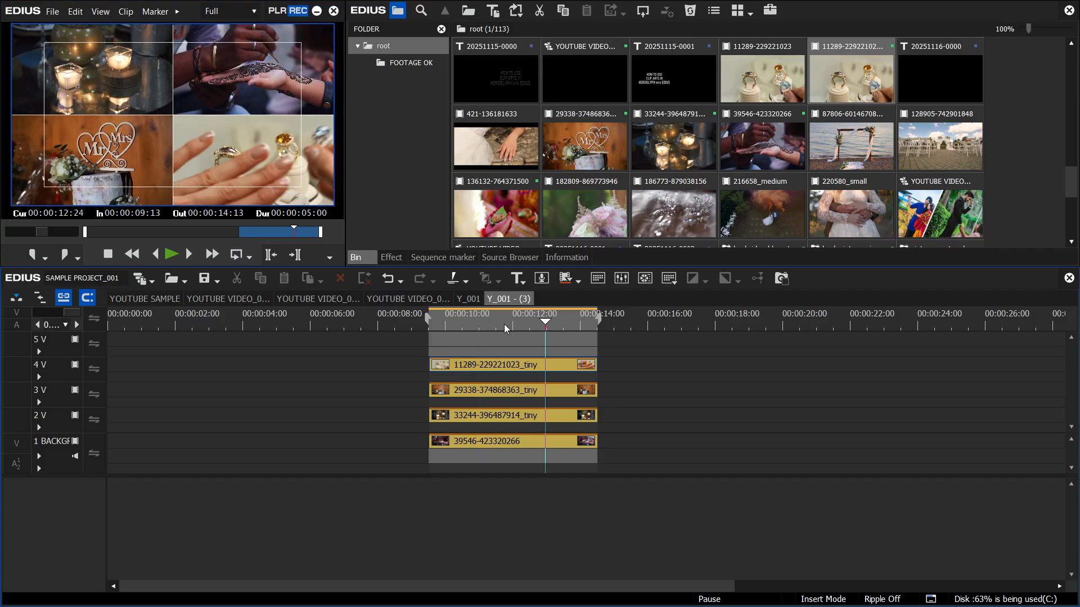
{"action": "left_click", "coordinate": [515, 324]}
{"action": "left_click", "coordinate": [457, 323]}
{"action": "left_click_drag", "start_coordinate": [456, 323], "coordinate": [479, 325]}
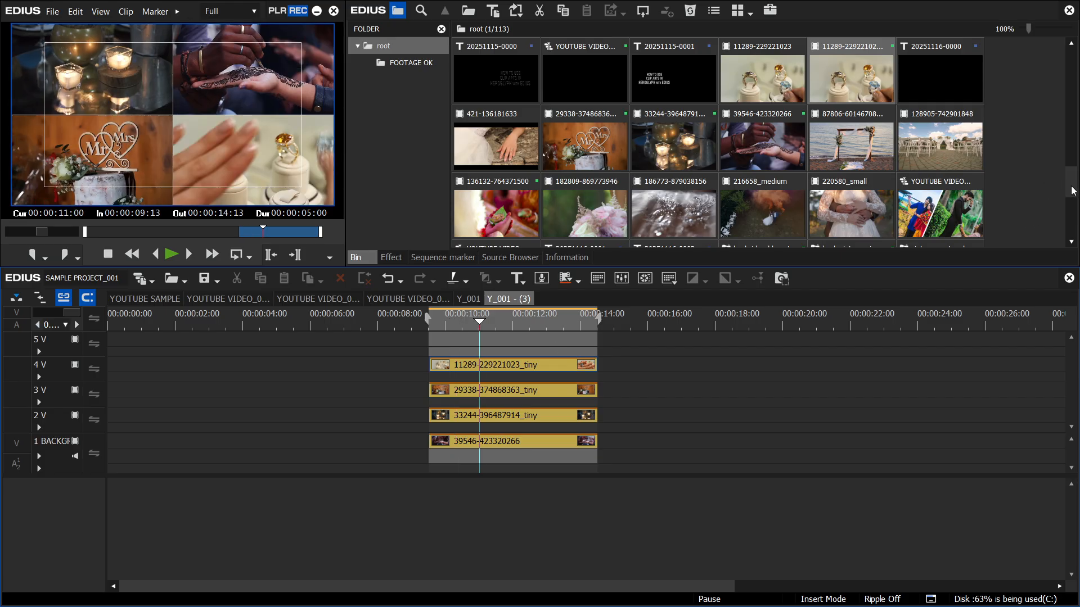
Step: Place bin image 007 on the background track in the empty stretch after the split-screen clips, starting at 00:00:16:12
{"action": "left_click", "coordinate": [1070, 224]}
{"action": "left_click_drag", "start_coordinate": [853, 133], "coordinate": [717, 349]}
{"action": "left_click", "coordinate": [718, 321]}
{"action": "scroll", "coordinate": [740, 371], "scroll_direction": "right", "scroll_amount": 4}
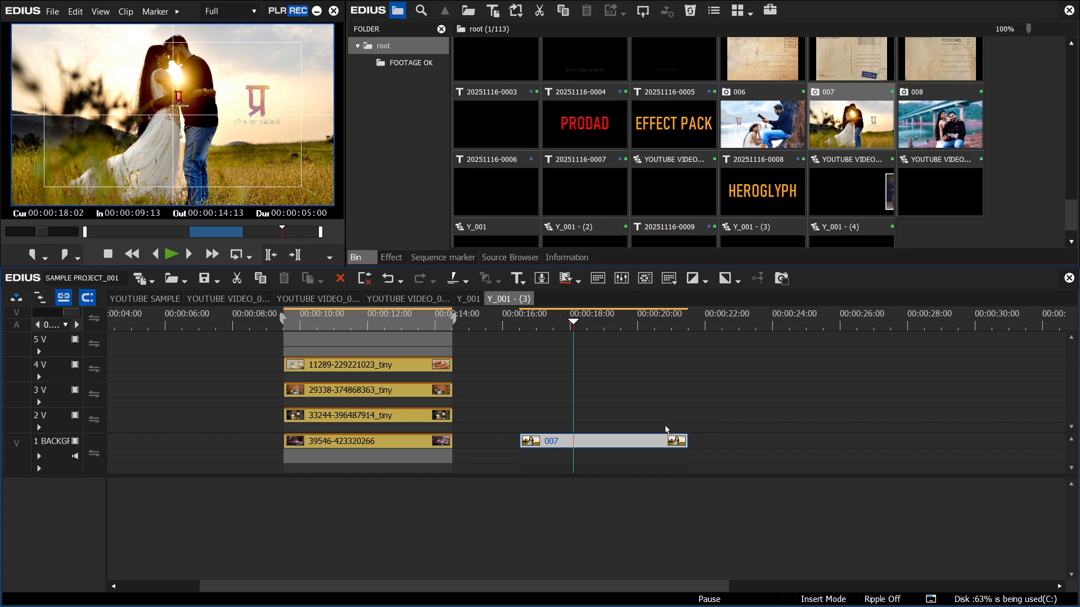
Step: Open the Layouter for image 007 and set its stretch to 50% with the frame aspect preserved
{"action": "right_click", "coordinate": [650, 442]}
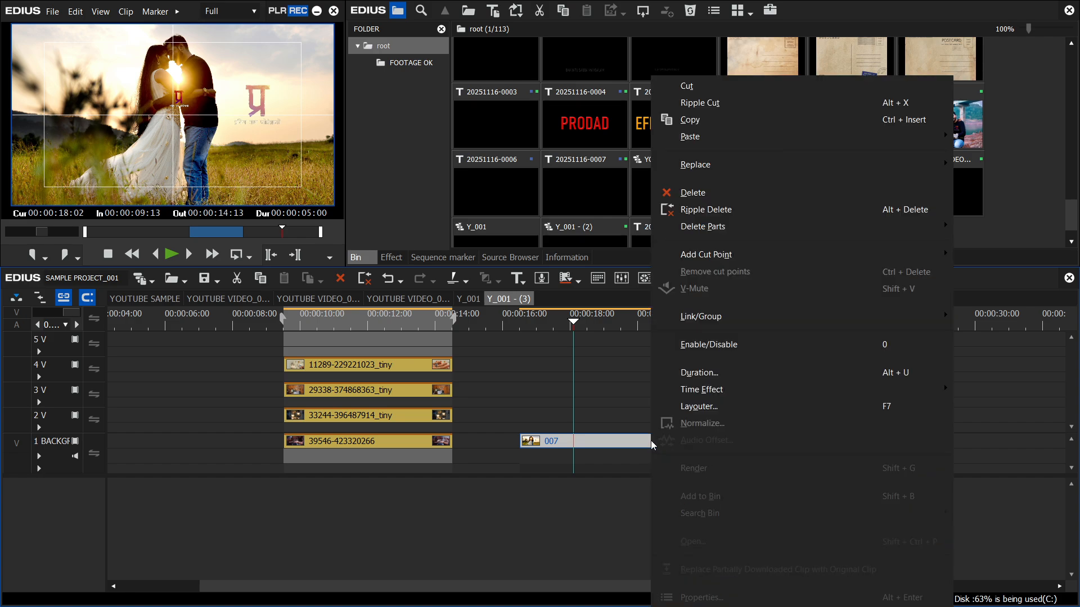
{"action": "left_click", "coordinate": [697, 407]}
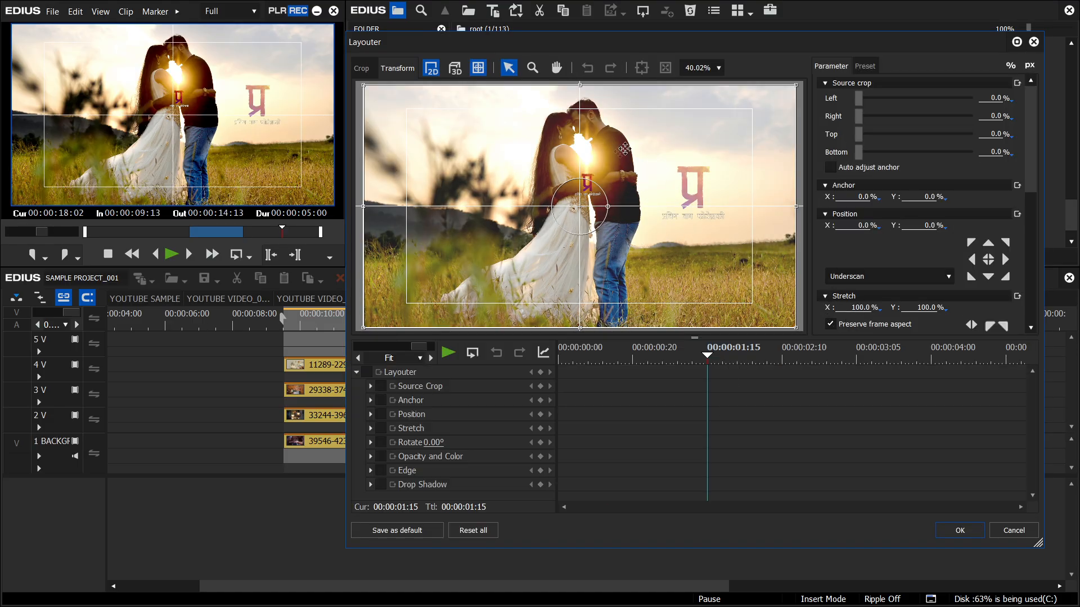
{"action": "left_click", "coordinate": [858, 308]}
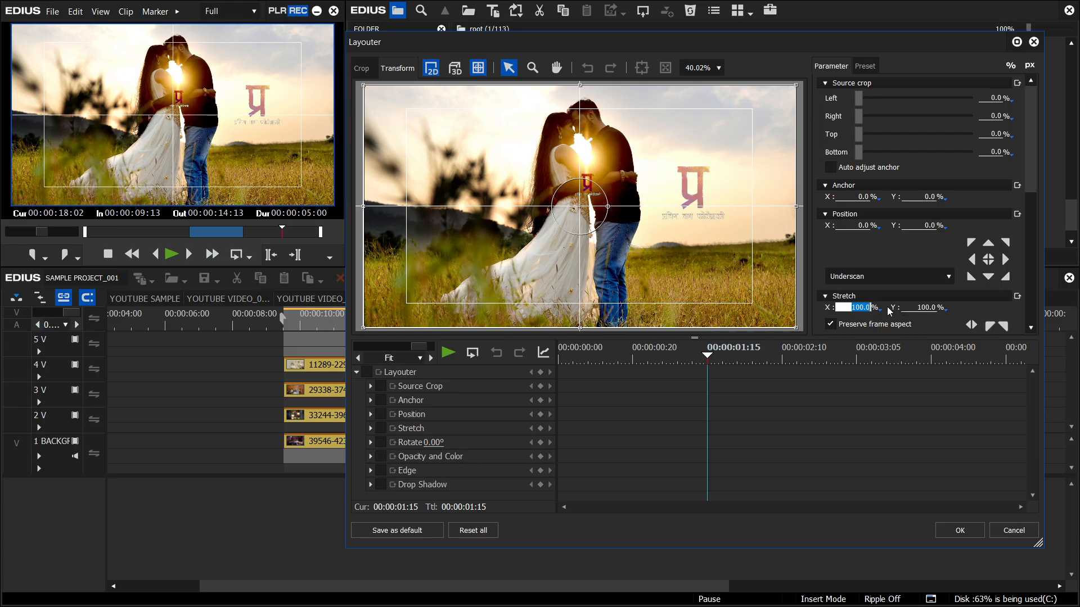
{"action": "type", "text": "50"}
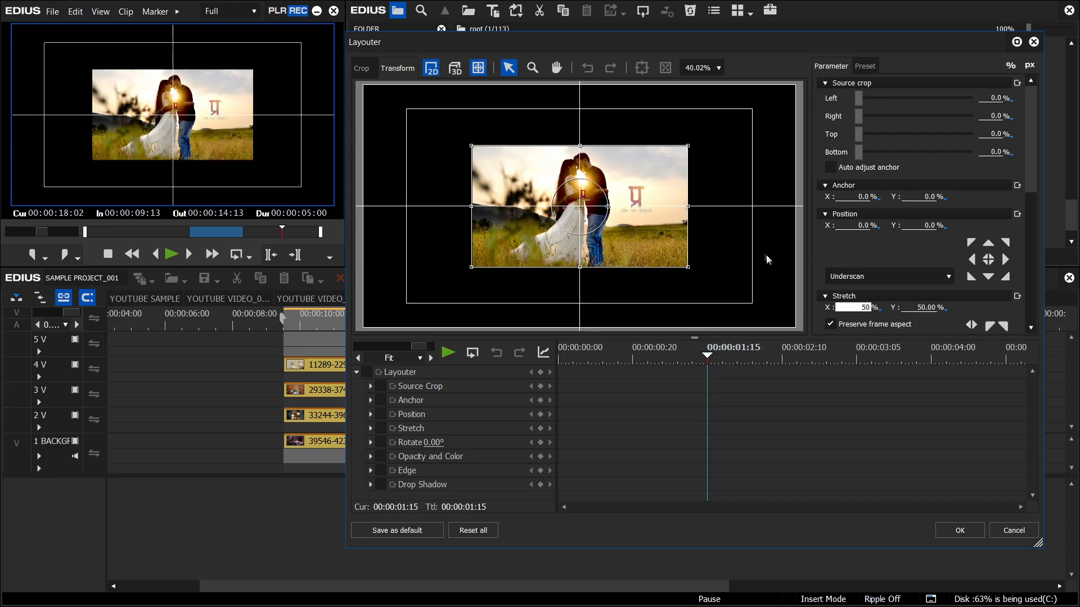
Step: Enable keyframing for all Layouter parameters and set Position X to -75.10% at frame 00:00:00:00
{"action": "left_click", "coordinate": [588, 356]}
{"action": "left_click_drag", "start_coordinate": [589, 355], "coordinate": [540, 355]}
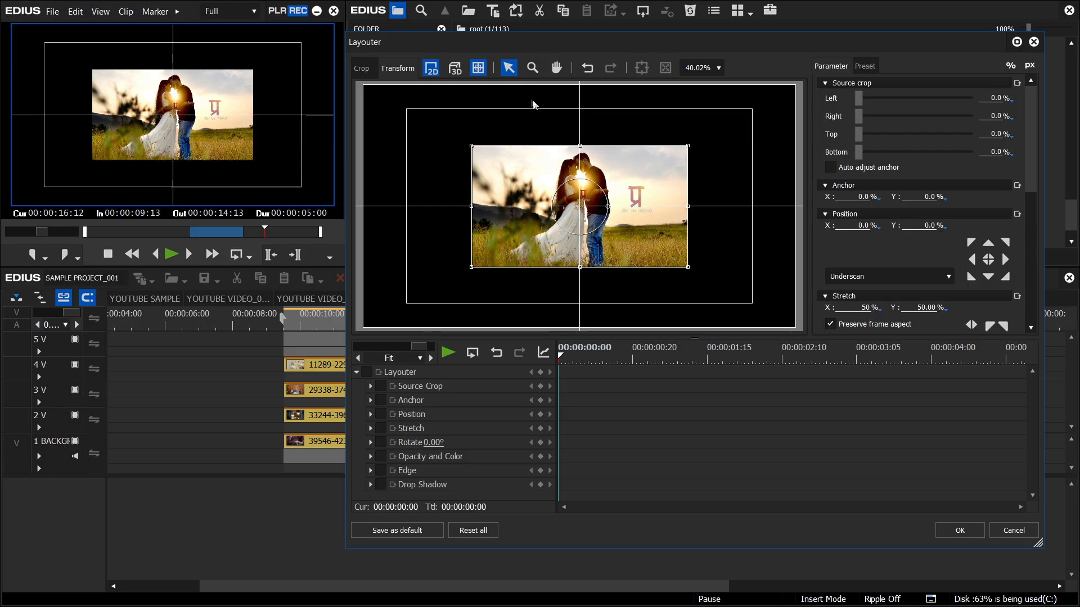
{"action": "left_click", "coordinate": [534, 69]}
{"action": "left_click_drag", "start_coordinate": [647, 159], "coordinate": [620, 185]}
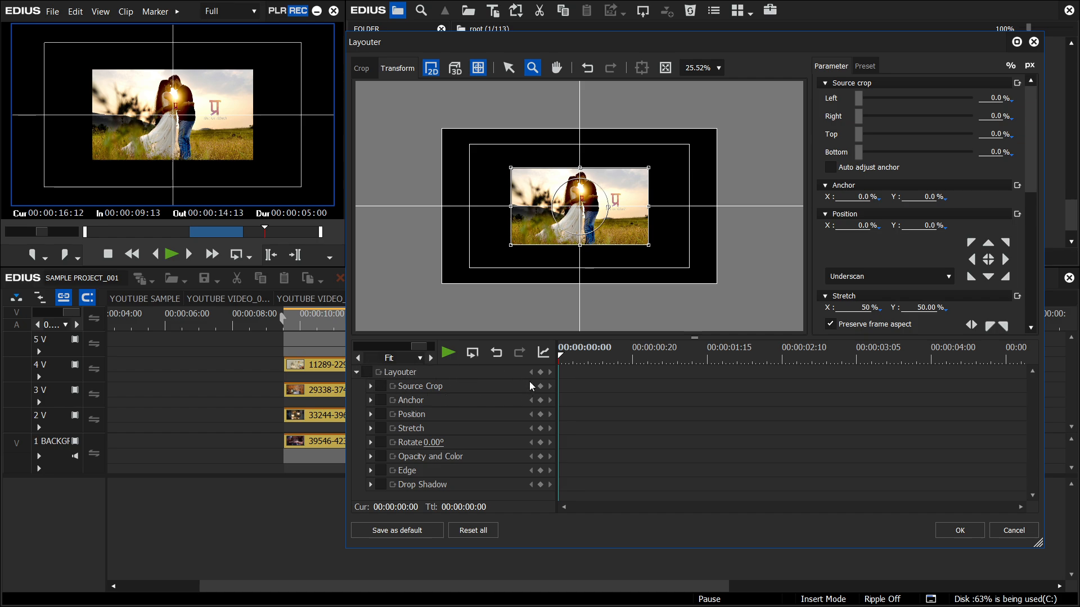
{"action": "left_click", "coordinate": [368, 373]}
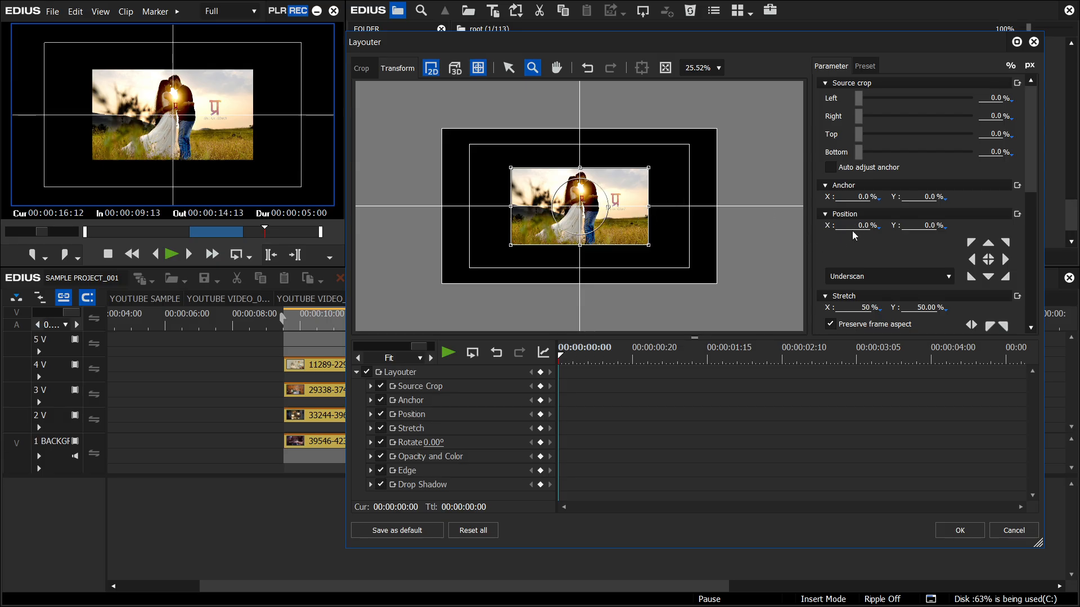
{"action": "left_click_drag", "start_coordinate": [858, 225], "coordinate": [856, 431]}
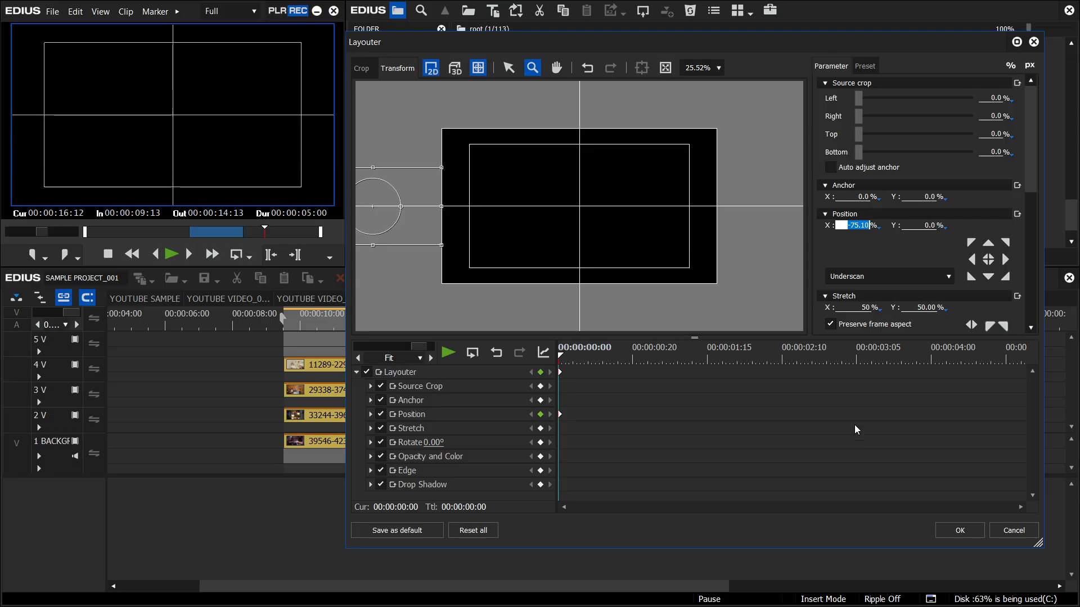
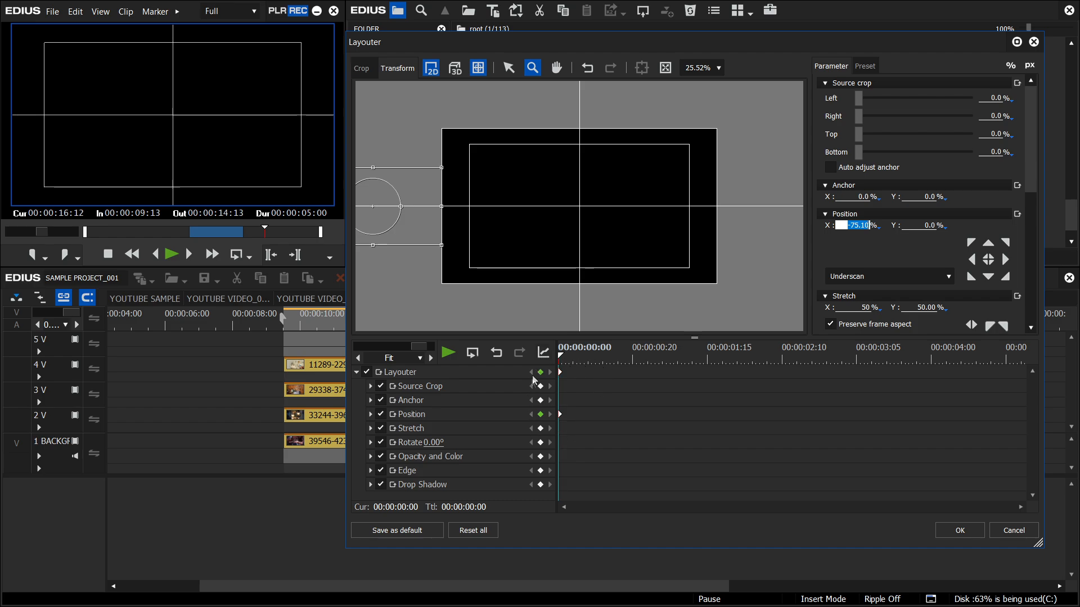
Step: Save the current Layouter settings as a new preset and enter the name "IMAGE 50% RIGHT SIDE"
{"action": "left_click", "coordinate": [865, 67]}
{"action": "left_click_drag", "start_coordinate": [1026, 148], "coordinate": [1027, 217]}
{"action": "left_click", "coordinate": [827, 88]}
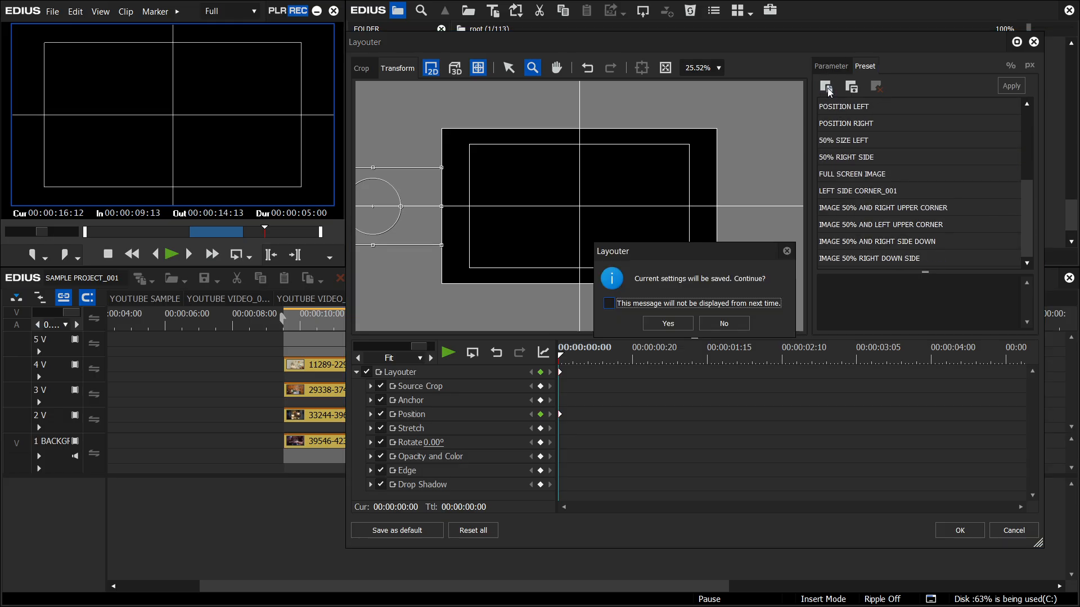
{"action": "left_click", "coordinate": [671, 324]}
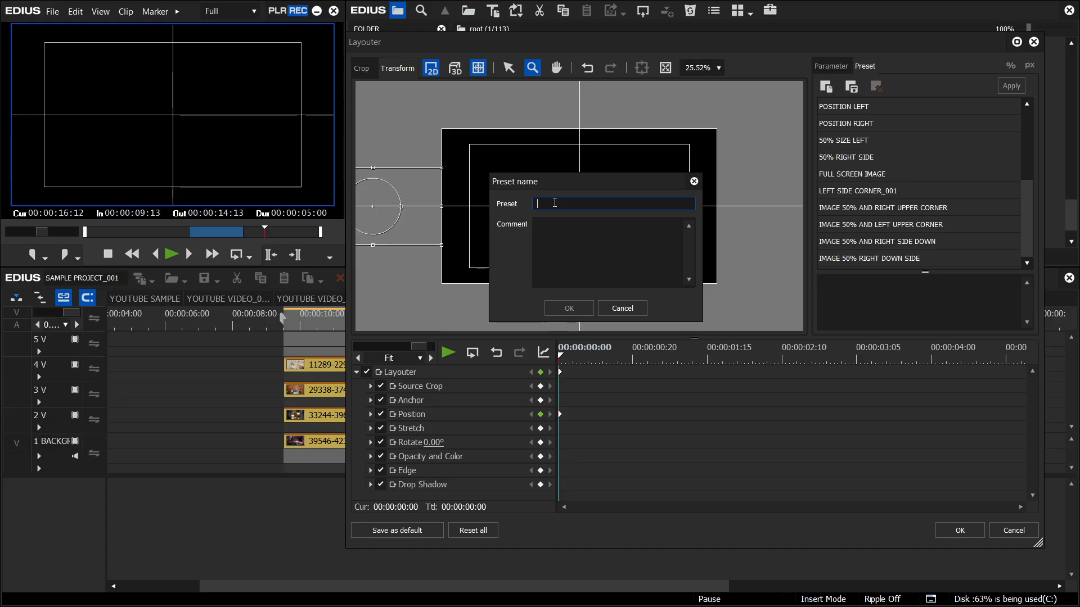
{"action": "type", "text": "IMAGE"}
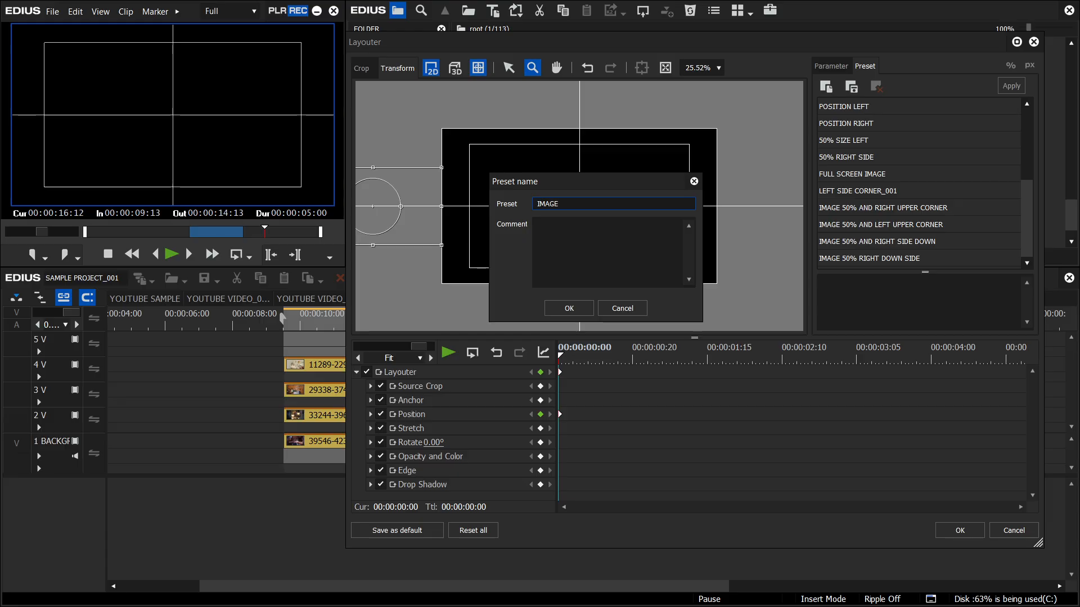
{"action": "type", "text": " 50%"}
{"action": "key", "text": "BackSpace"}
{"action": "type", "text": "%"}
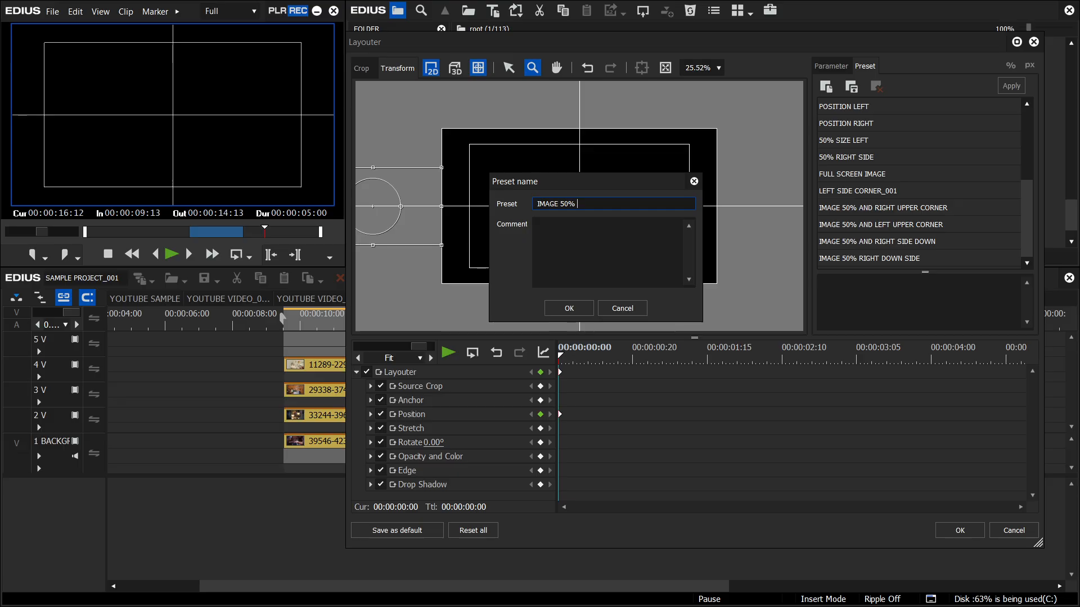
{"action": "type", "text": "RIGHT S"}
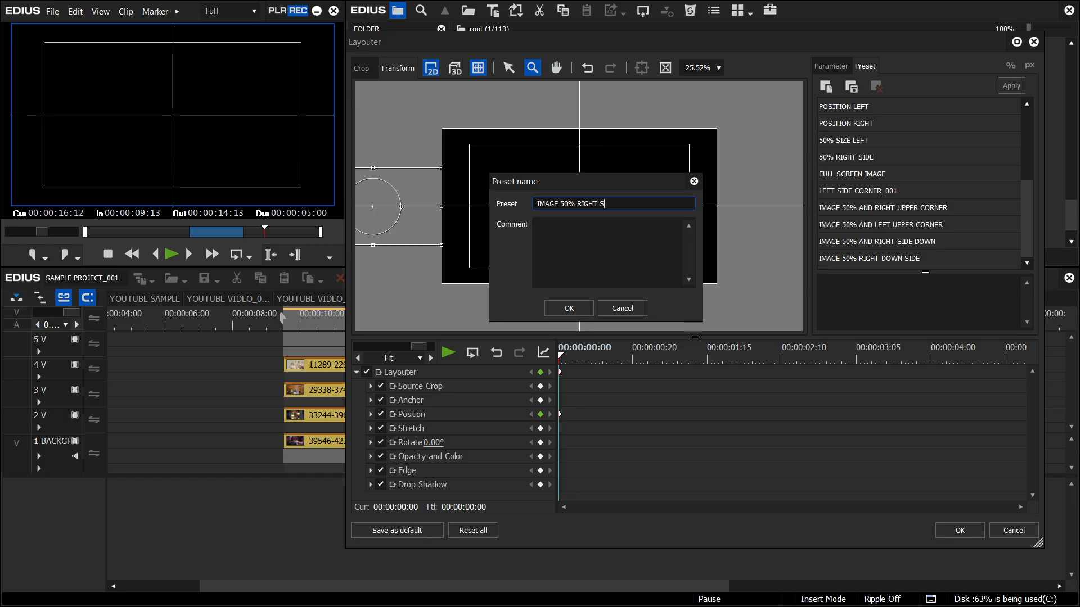
{"action": "type", "text": "IDE"}
Step: Copy the preset name "IMAGE 50% RIGHT SIDE" into the preset's comment
{"action": "left_click_drag", "start_coordinate": [621, 203], "coordinate": [528, 204]}
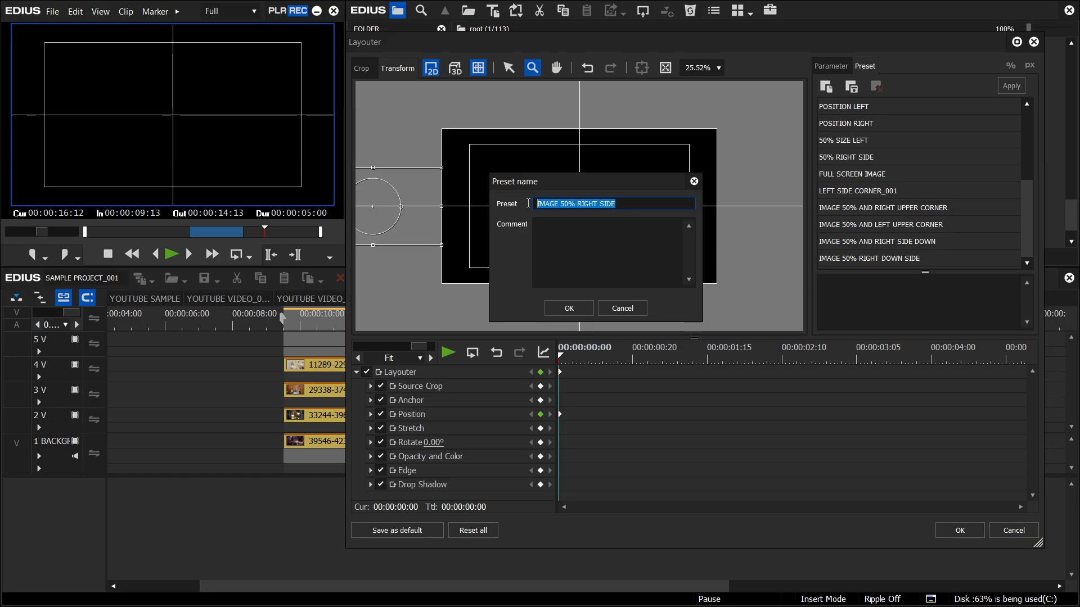
{"action": "right_click", "coordinate": [542, 204]}
{"action": "left_click", "coordinate": [568, 243]}
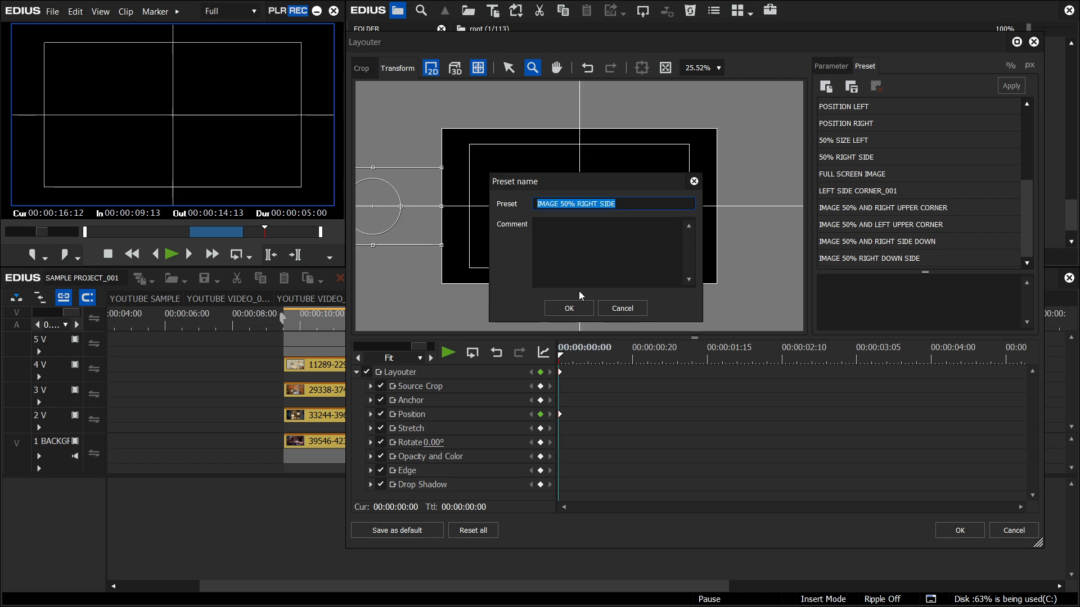
{"action": "left_click", "coordinate": [576, 250]}
{"action": "key", "text": "ctrl+v"}
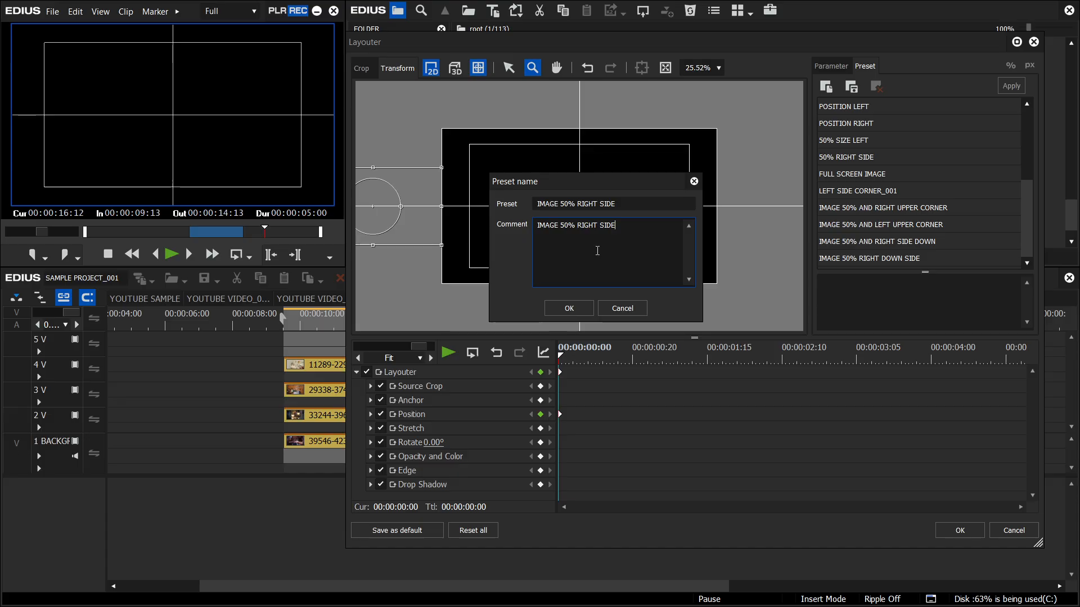
Step: Extend the preset name to "IMAGE 50% RIGHT OUT SIDE THE SCREEN"
{"action": "left_click", "coordinate": [599, 203]}
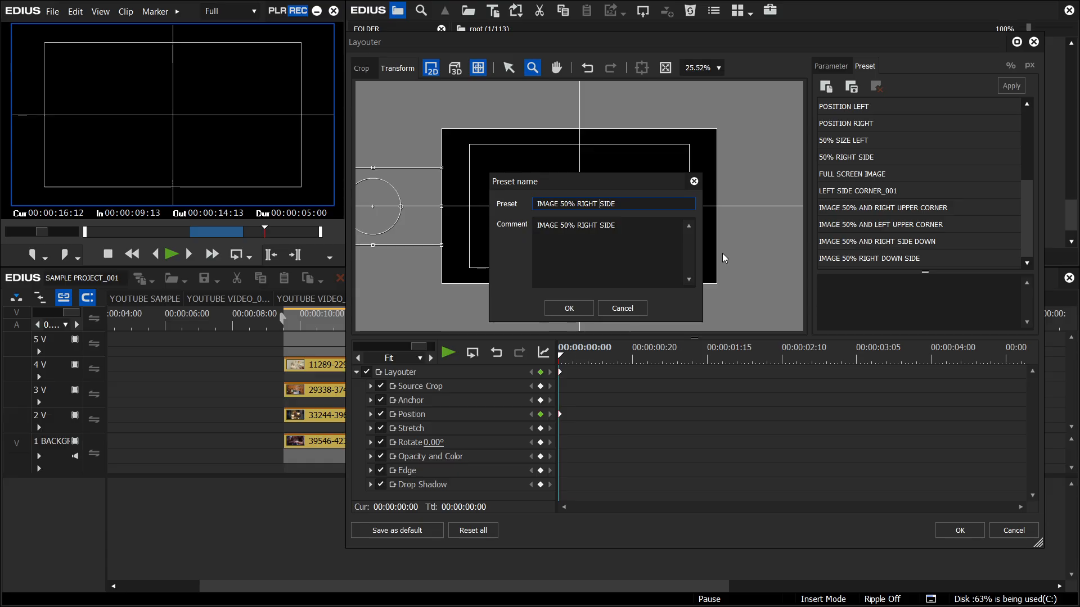
{"action": "type", "text": "OUT"}
{"action": "type", "text": "O"}
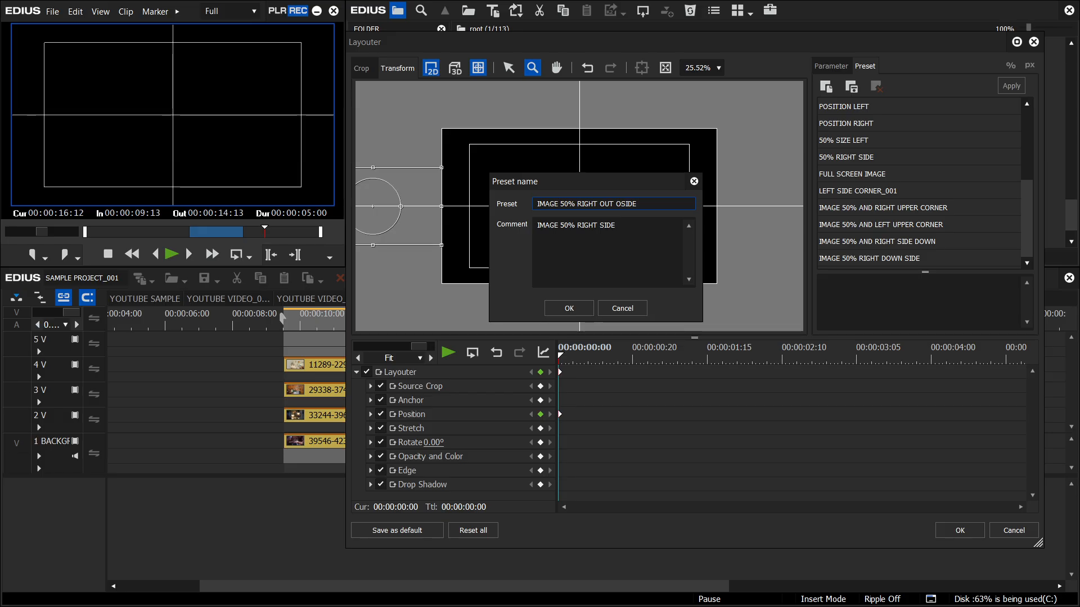
{"action": "key", "text": "BackSpace"}
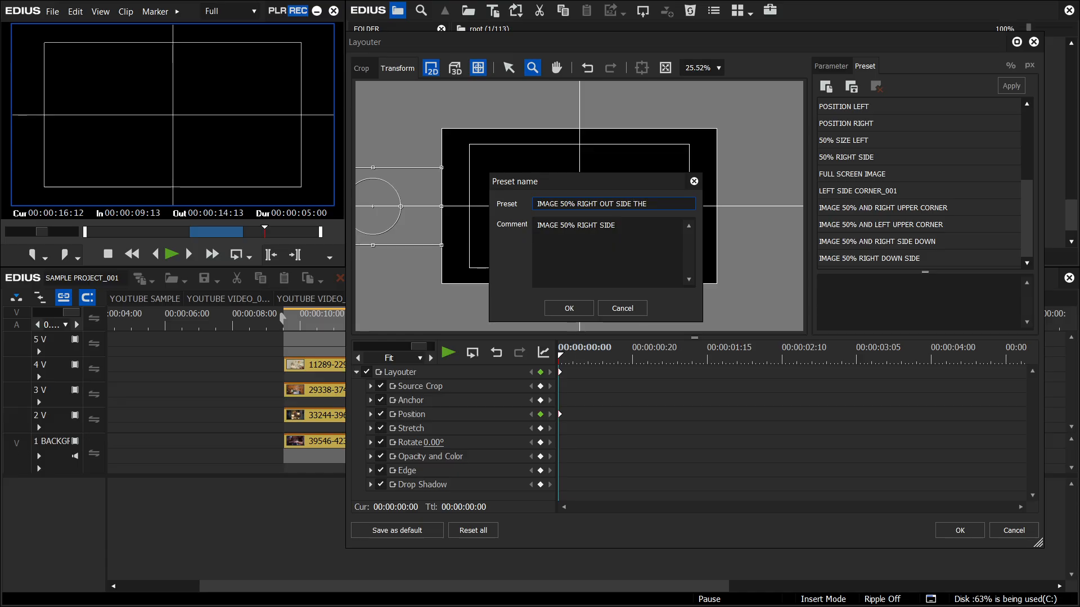
{"action": "type", "text": "THE SCREEN"}
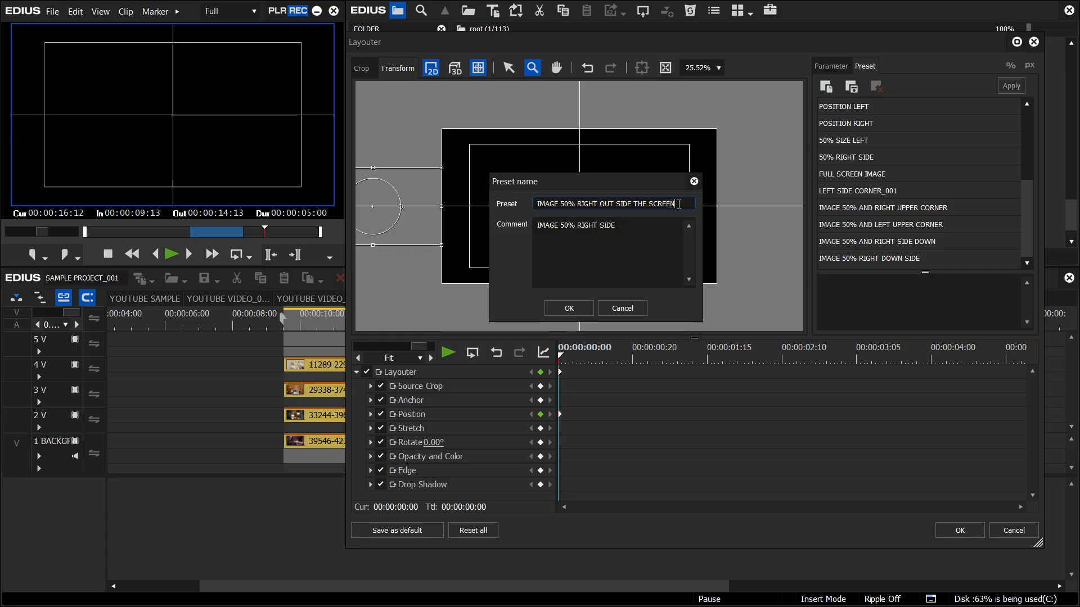
Step: Replace the preset's comment with the full name "IMAGE 50% RIGHT OUT SIDE THE SCREEN" and save the preset
{"action": "left_click_drag", "start_coordinate": [677, 203], "coordinate": [540, 207]}
{"action": "right_click", "coordinate": [539, 207]}
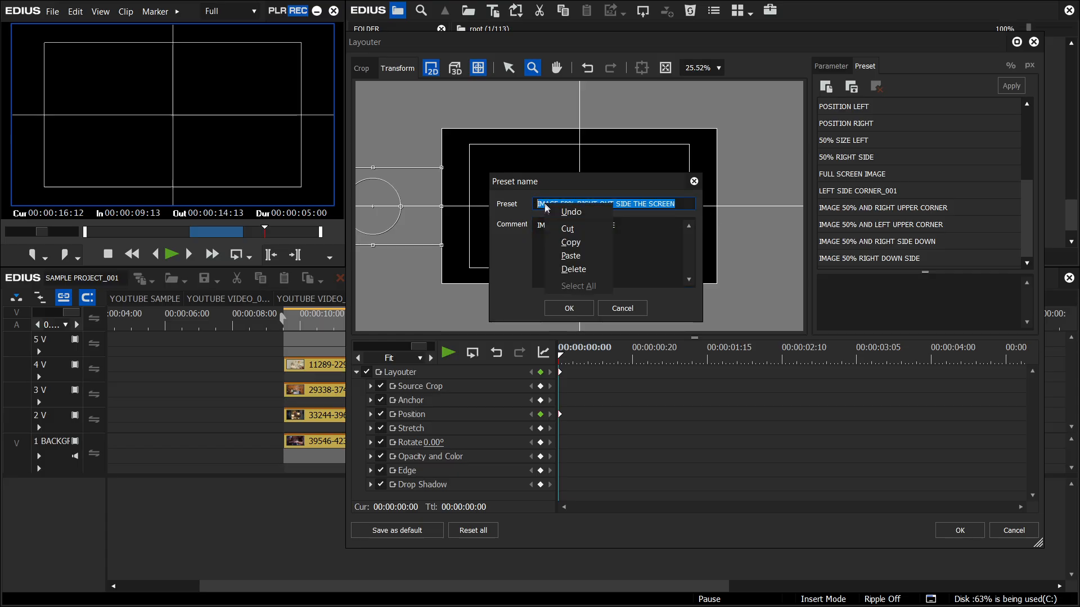
{"action": "left_click", "coordinate": [562, 242]}
{"action": "left_click", "coordinate": [619, 233]}
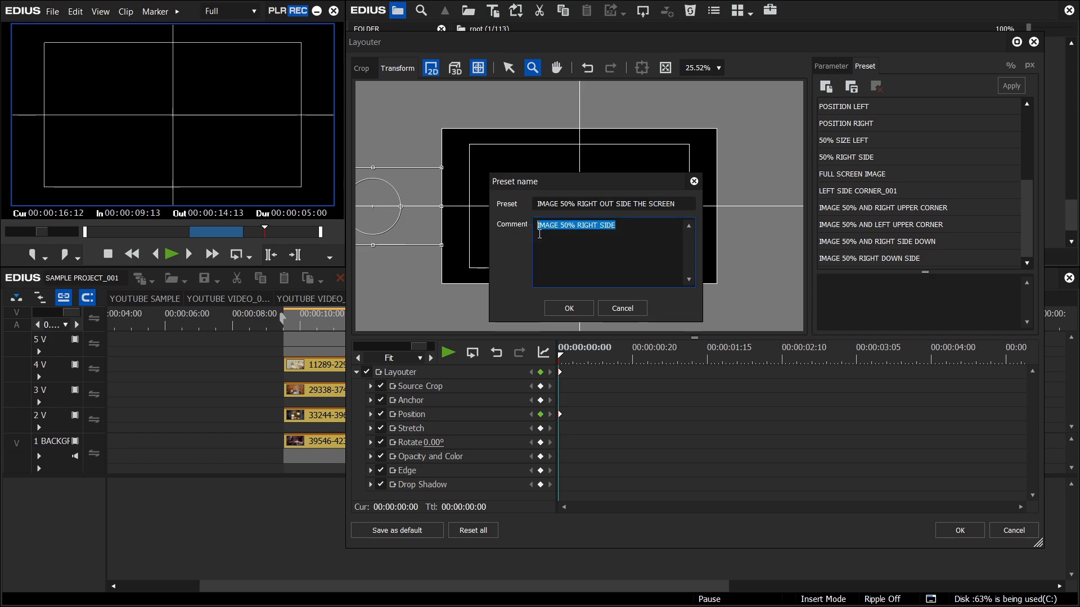
{"action": "key", "text": "ctrl+v"}
{"action": "left_click", "coordinate": [586, 308]}
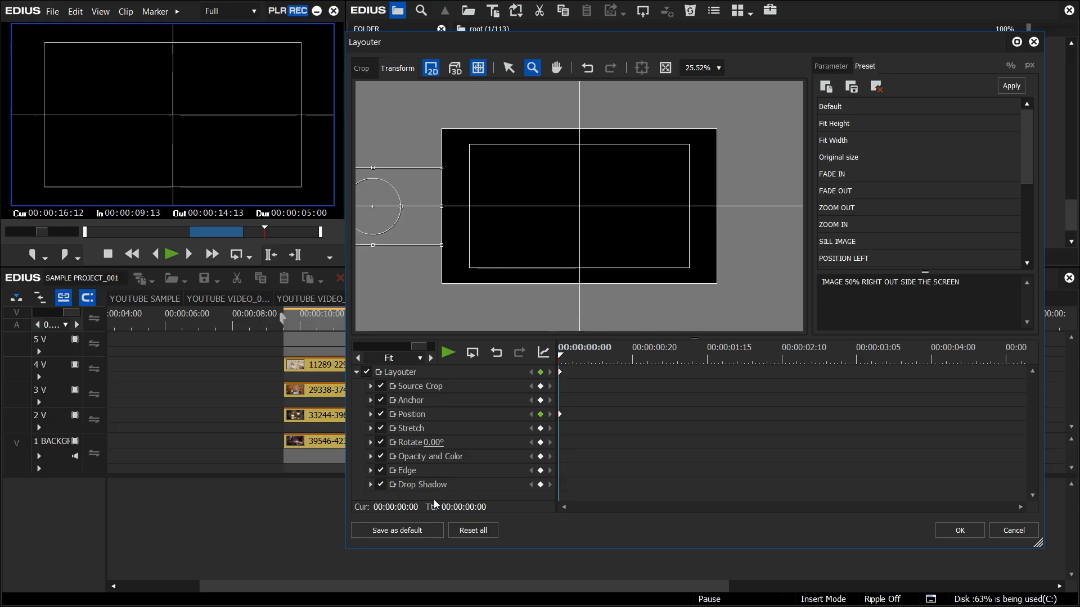
Step: Reset all Layouter settings and set the image's Stretch to 50% on both axes
{"action": "left_click", "coordinate": [472, 530]}
{"action": "left_click", "coordinate": [668, 323]}
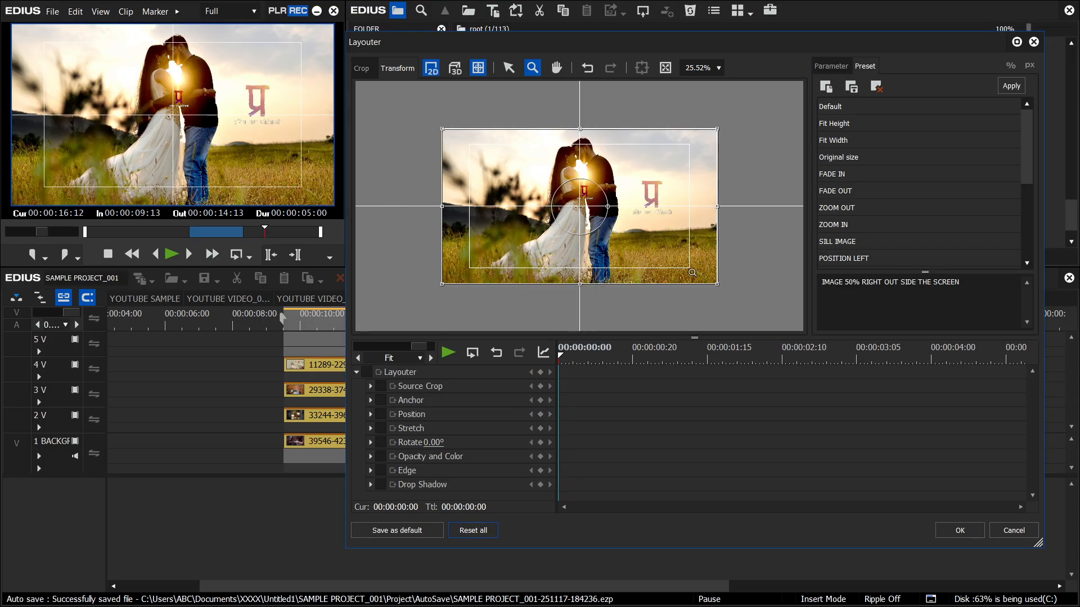
{"action": "left_click", "coordinate": [833, 66]}
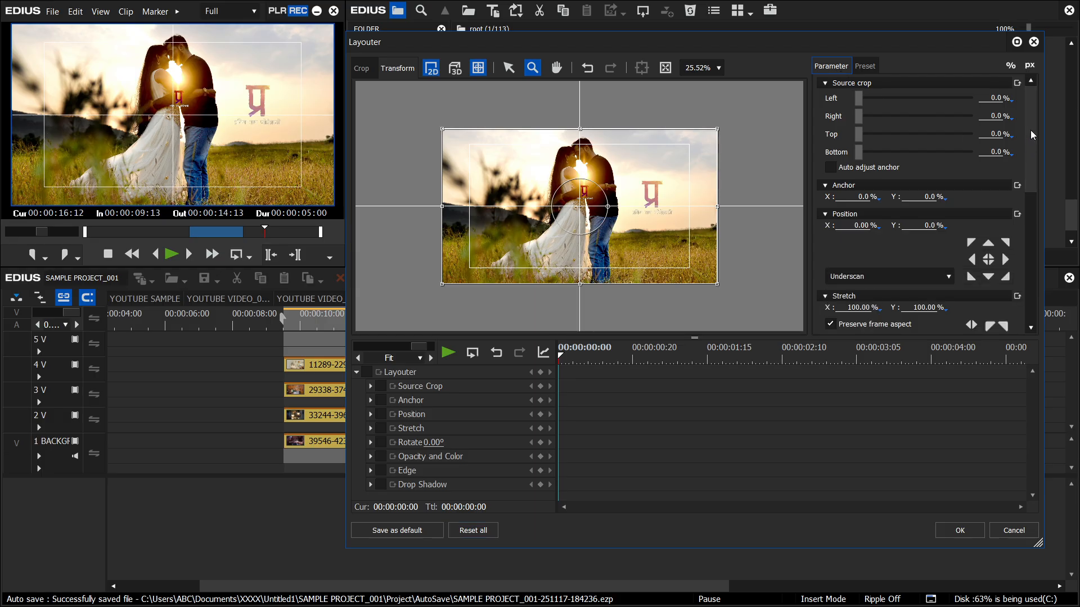
{"action": "left_click_drag", "start_coordinate": [1032, 135], "coordinate": [1030, 202]}
{"action": "left_click", "coordinate": [922, 137]}
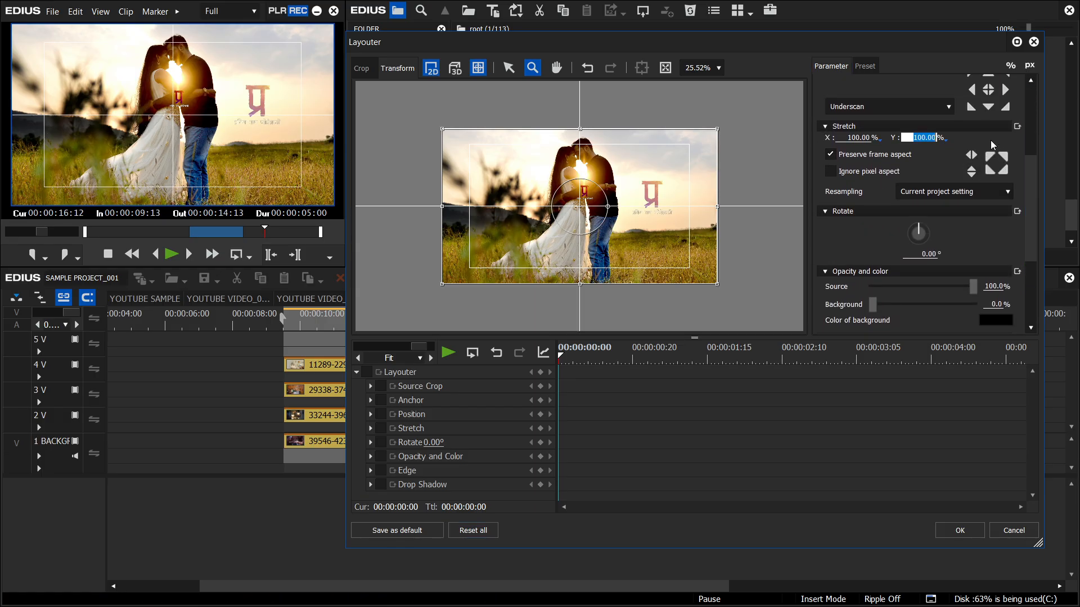
{"action": "type", "text": "50"}
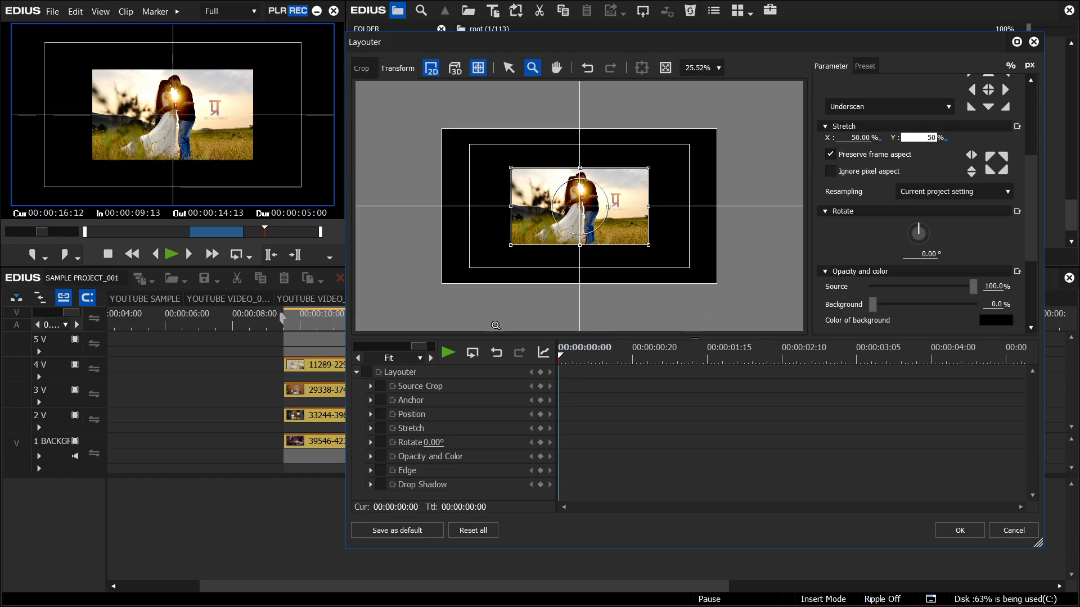
Step: Enable keyframing for all Layouter parameters and set Position X to 75.30% at frame 00:00:00:00
{"action": "left_click", "coordinate": [366, 372]}
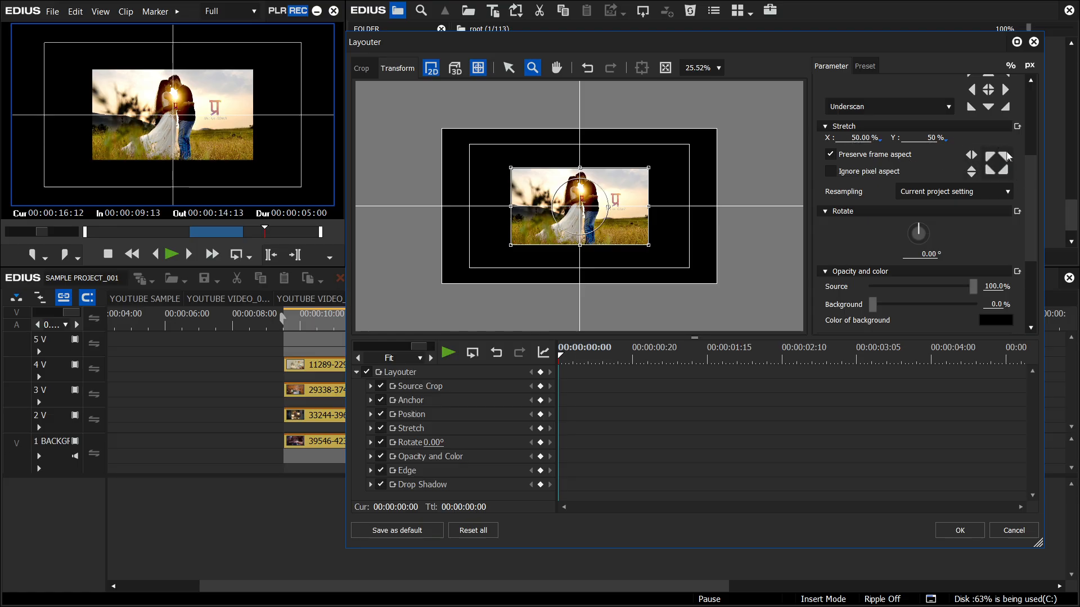
{"action": "scroll", "coordinate": [1027, 123], "scroll_direction": "up", "scroll_amount": 3}
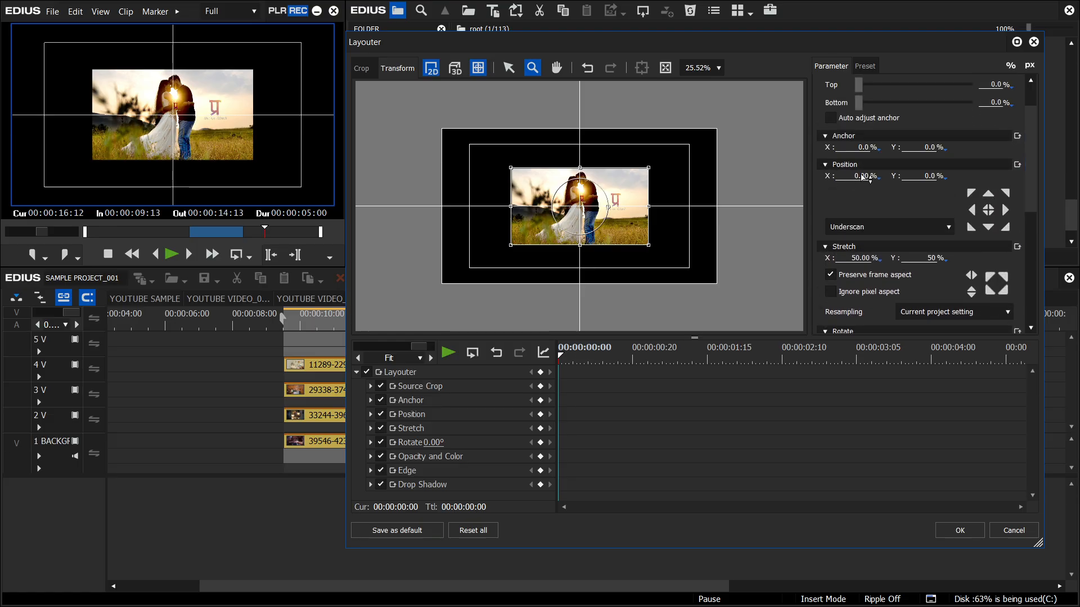
{"action": "left_click_drag", "start_coordinate": [864, 177], "coordinate": [905, 177]}
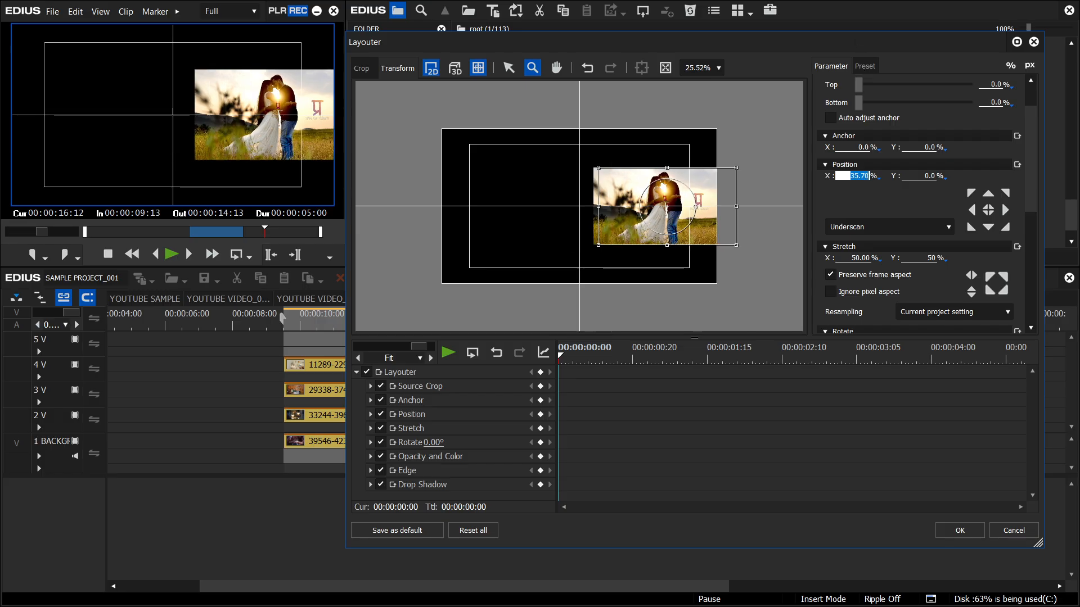
{"action": "left_click_drag", "start_coordinate": [858, 47], "coordinate": [855, 6]}
{"action": "left_click_drag", "start_coordinate": [860, 176], "coordinate": [860, 11]}
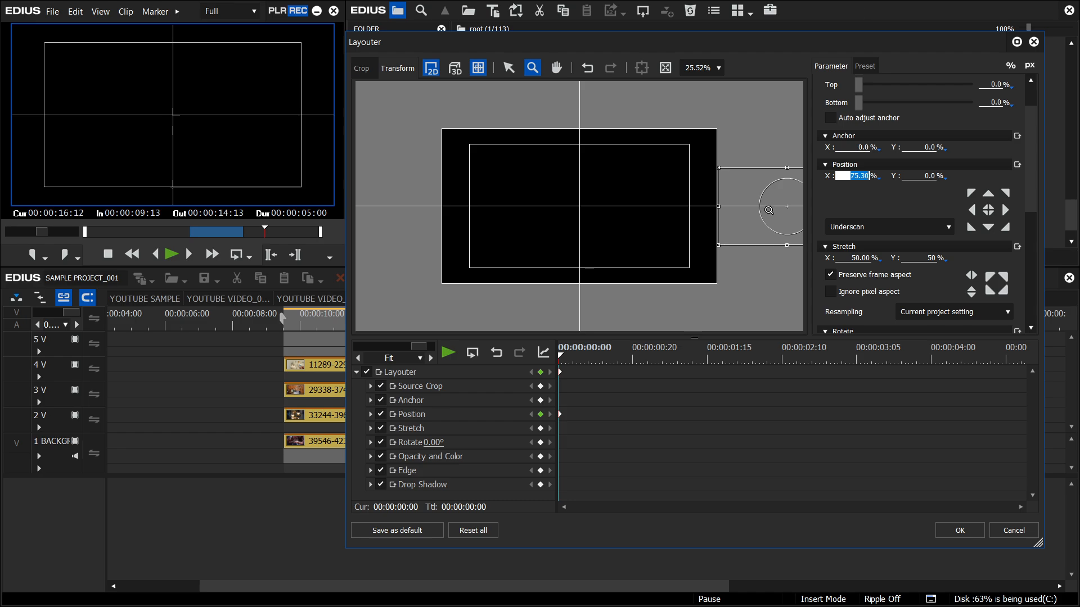
Step: Move the Layouter keyframe to the end of the clip and back to frame 00:00:00:00, scrubbing the Layouter timeline
{"action": "left_click_drag", "start_coordinate": [561, 373], "coordinate": [1063, 383]}
{"action": "left_click_drag", "start_coordinate": [623, 355], "coordinate": [744, 356]}
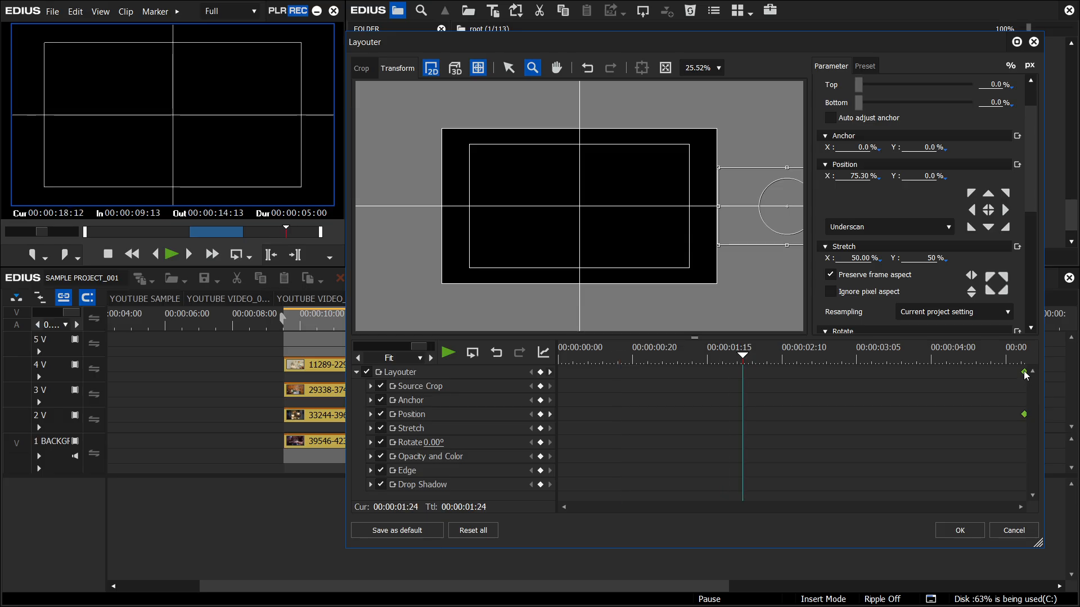
{"action": "left_click_drag", "start_coordinate": [1025, 375], "coordinate": [549, 392]}
{"action": "left_click_drag", "start_coordinate": [608, 356], "coordinate": [559, 356]}
Step: Save the current Layouter settings as a new preset and enter the name "IMAGE 50% LEFT SIDE OUTER"
{"action": "left_click", "coordinate": [864, 67]}
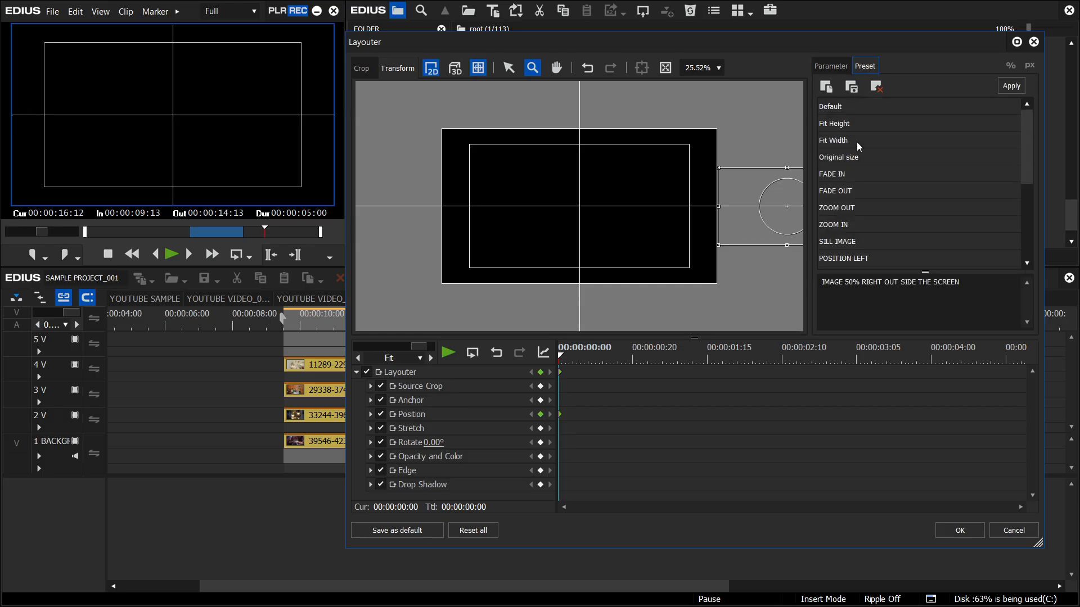
{"action": "left_click", "coordinate": [825, 92]}
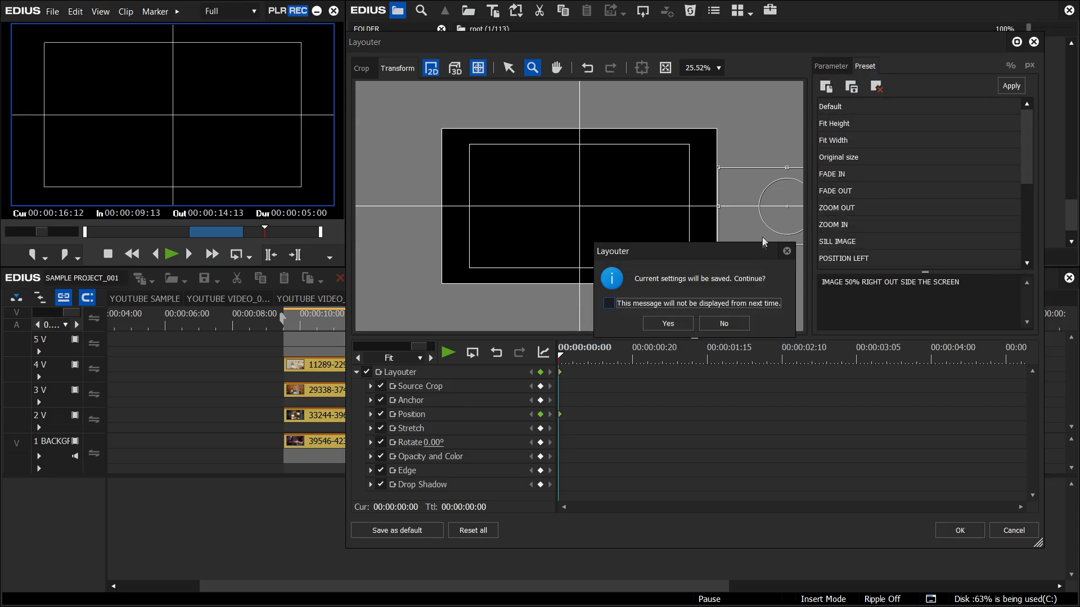
{"action": "left_click", "coordinate": [669, 324]}
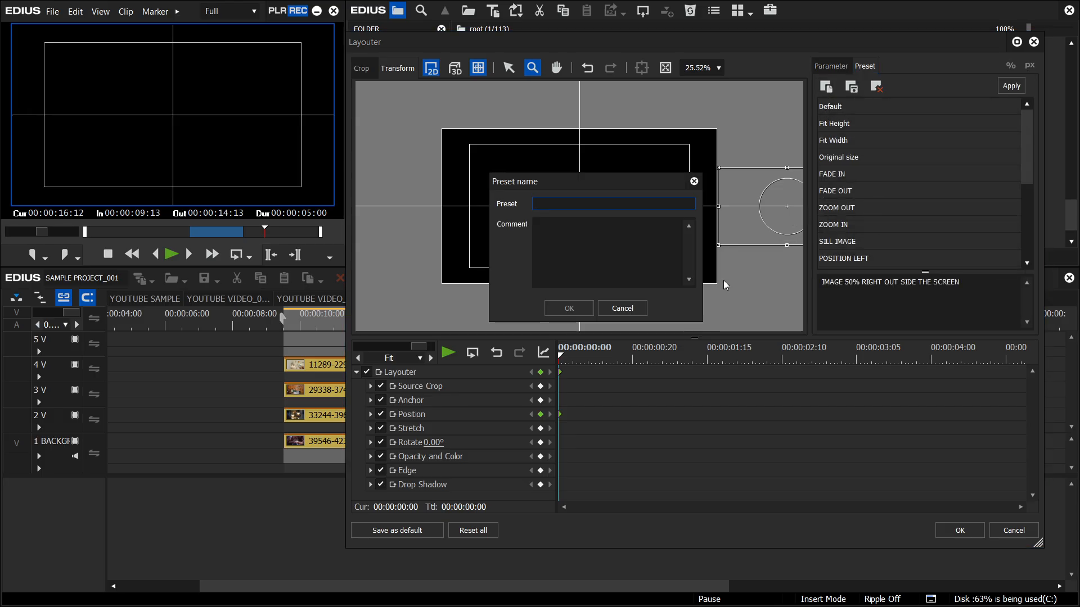
{"action": "type", "text": "1"}
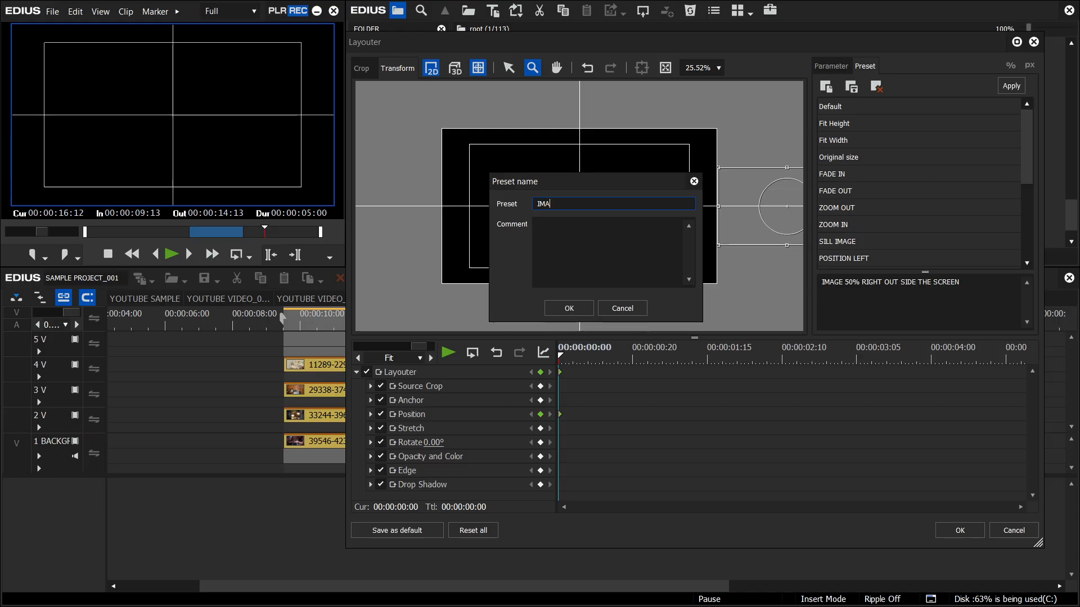
{"action": "type", "text": "MAGE 50% LEFT SIDE OUTER"}
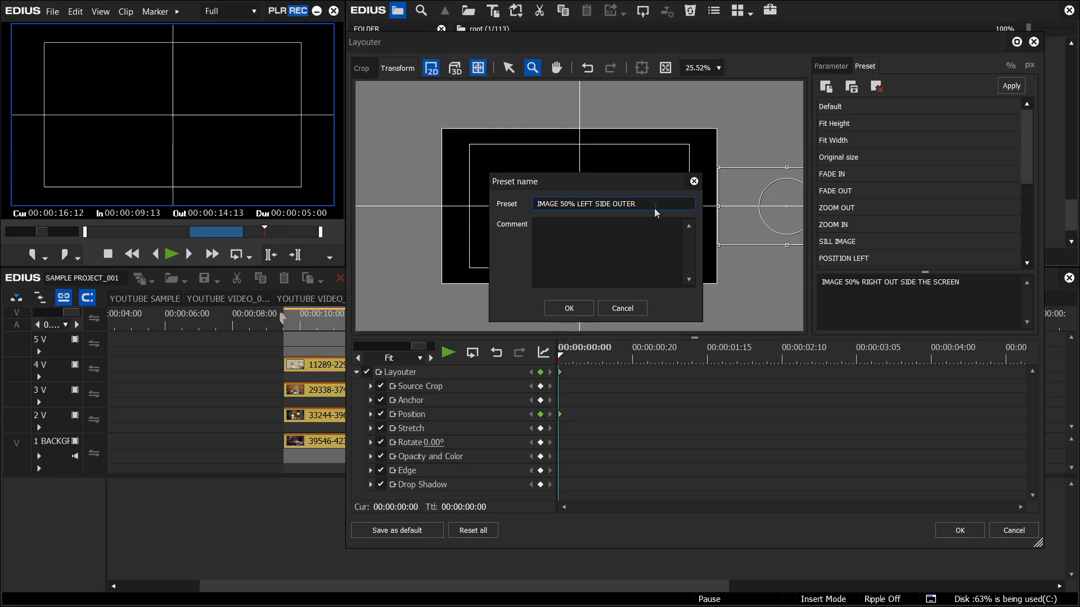
Step: Copy the preset name "IMAGE 50% LEFT SIDE OUTER" into its comment and save the preset
{"action": "left_click_drag", "start_coordinate": [636, 203], "coordinate": [537, 204]}
{"action": "right_click", "coordinate": [550, 207]}
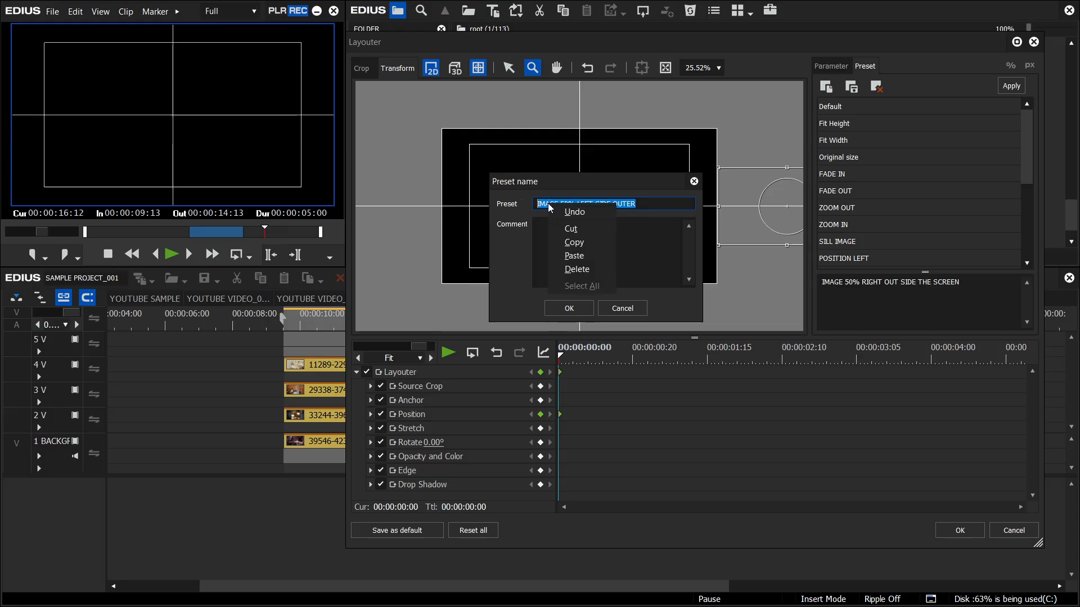
{"action": "left_click", "coordinate": [574, 242]}
{"action": "left_click", "coordinate": [562, 247]}
{"action": "key", "text": "ctrl+v"}
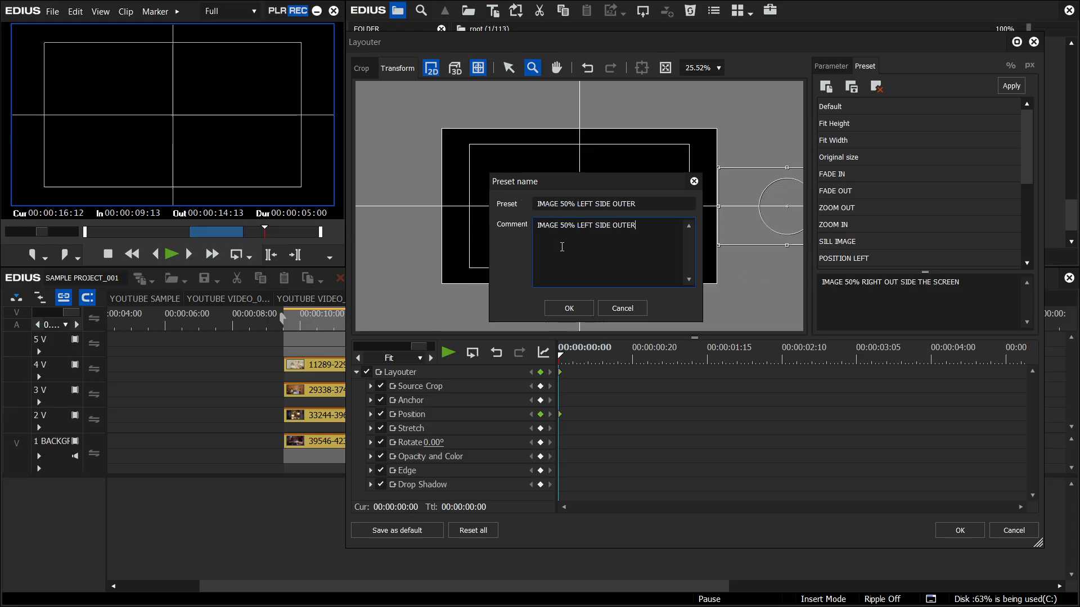
{"action": "left_click", "coordinate": [565, 308]}
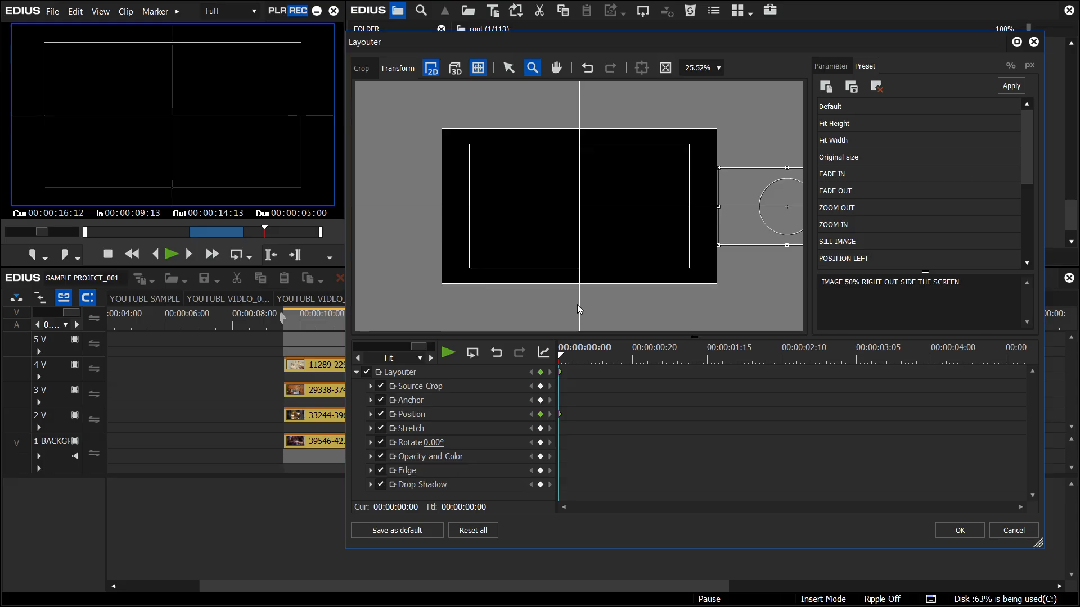
Step: Reset all Layouter settings of clip 007 and accept the result
{"action": "left_click", "coordinate": [471, 531]}
{"action": "left_click", "coordinate": [667, 324]}
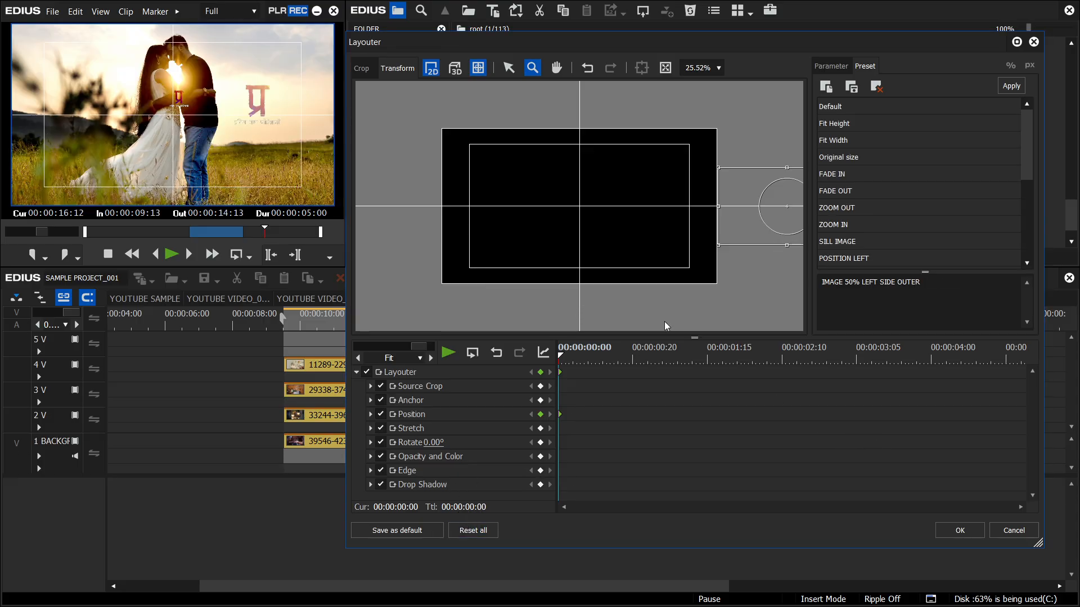
{"action": "left_click", "coordinate": [958, 530]}
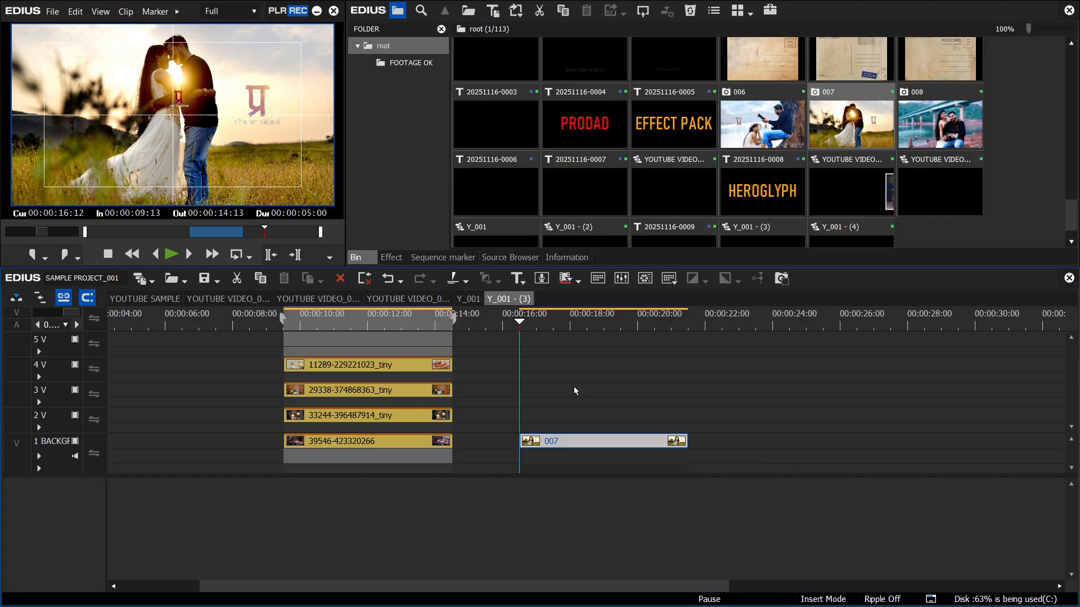
{"action": "left_click_drag", "start_coordinate": [562, 322], "coordinate": [584, 326]}
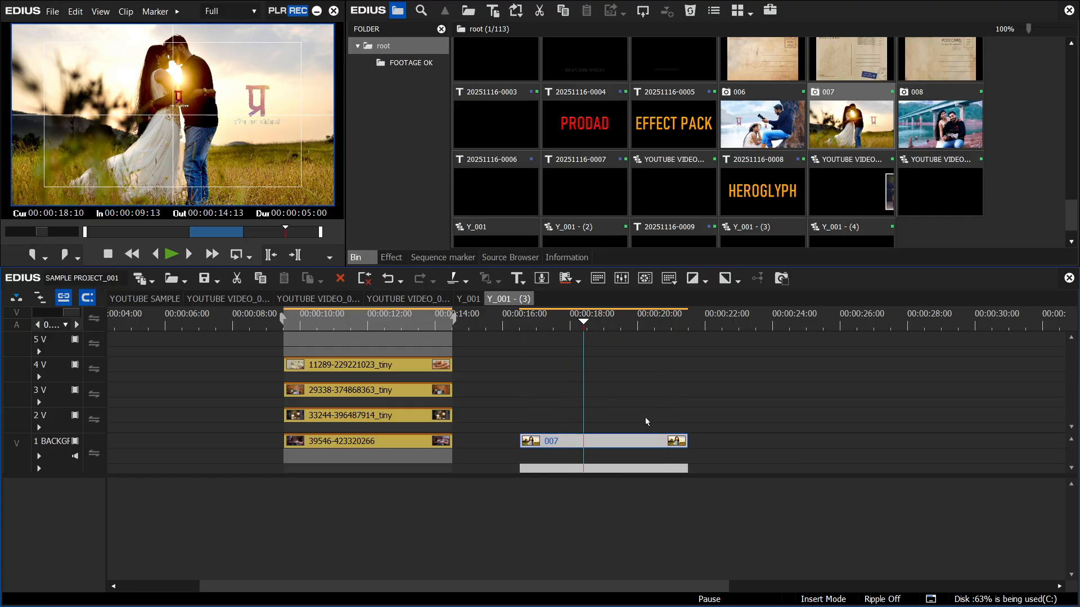
{"action": "key", "text": "Delete"}
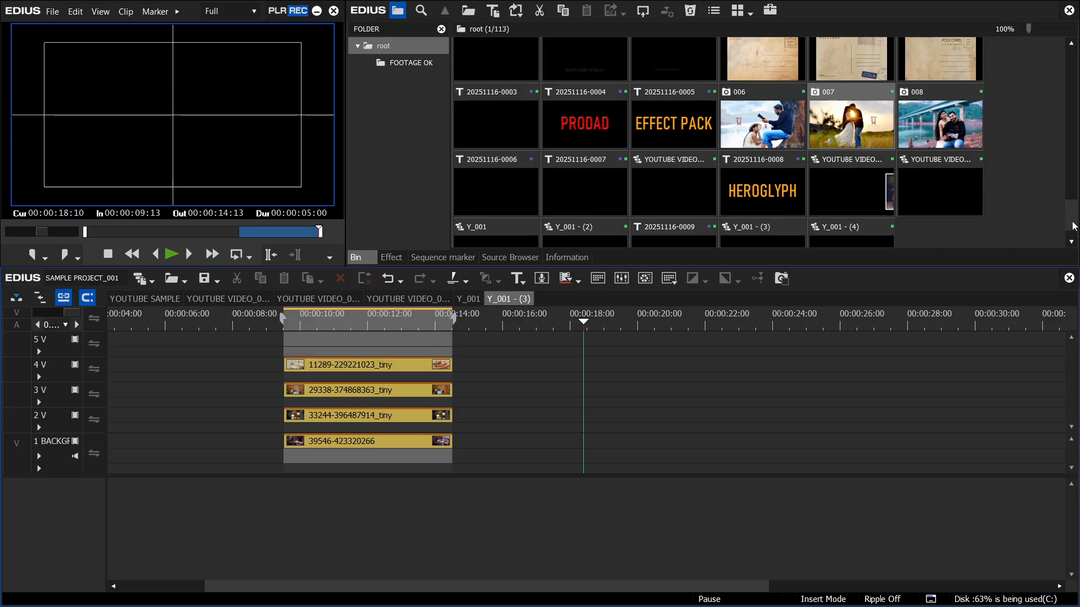
{"action": "left_click_drag", "start_coordinate": [1072, 226], "coordinate": [1065, 201]}
{"action": "left_click_drag", "start_coordinate": [585, 163], "coordinate": [594, 445]}
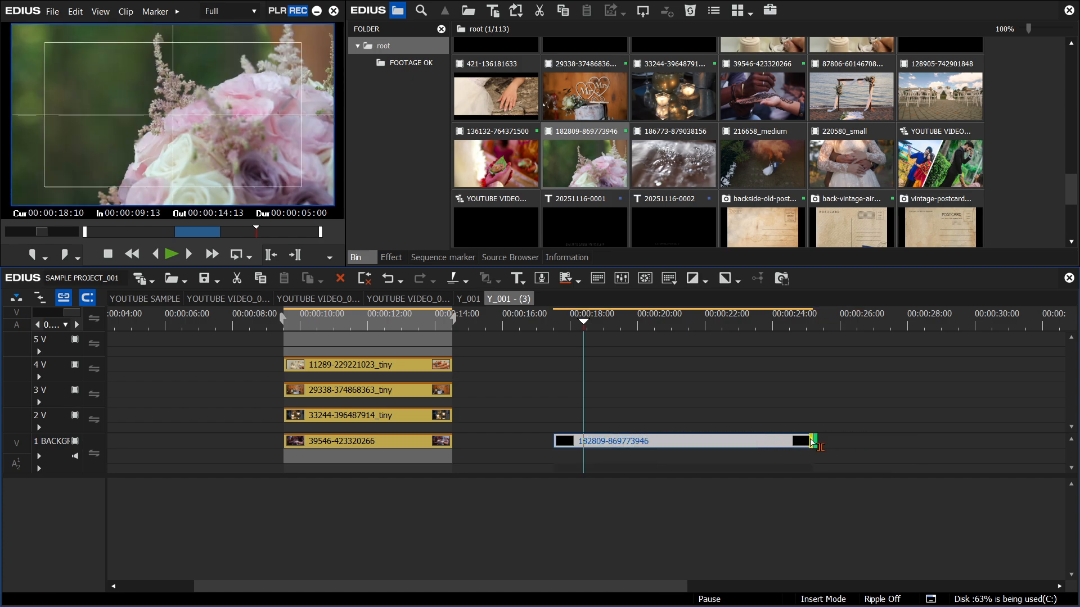
{"action": "left_click_drag", "start_coordinate": [810, 442], "coordinate": [712, 449]}
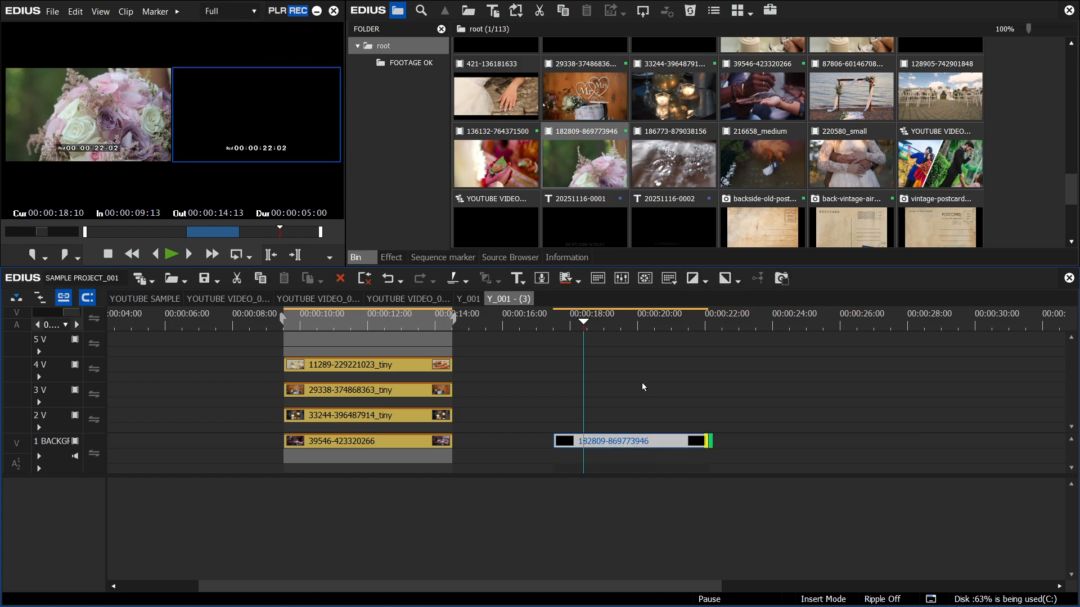
Step: Move the flower clip along track 1 to about 00:00:27:07 and set In and Out points around it
{"action": "key", "text": "ctrl+minus"}
{"action": "left_click", "coordinate": [389, 407]}
{"action": "scroll", "coordinate": [390, 411], "scroll_direction": "left", "scroll_amount": 2}
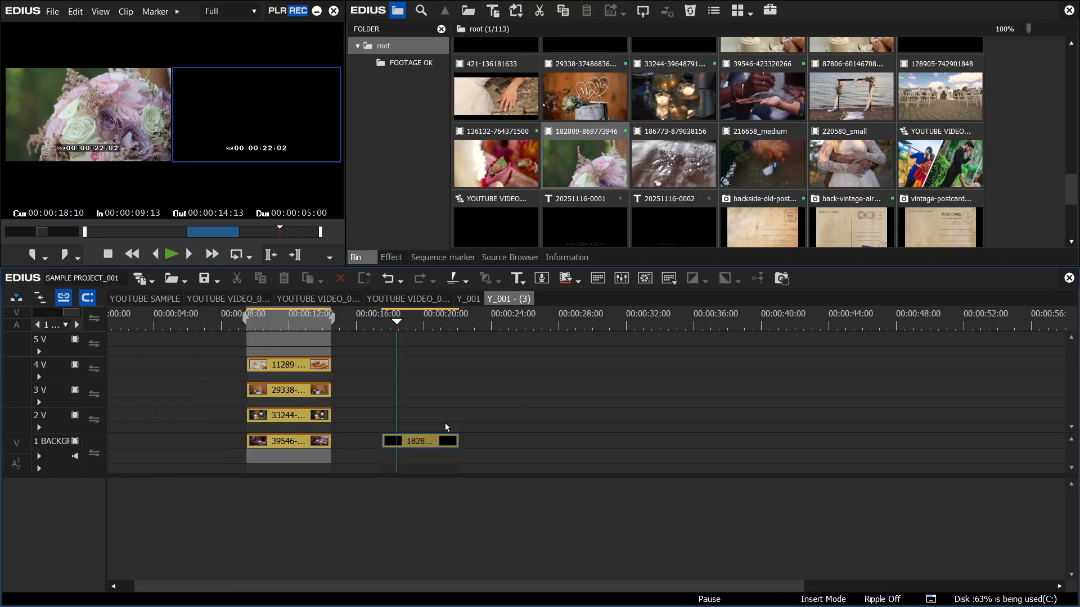
{"action": "left_click_drag", "start_coordinate": [427, 441], "coordinate": [585, 471]}
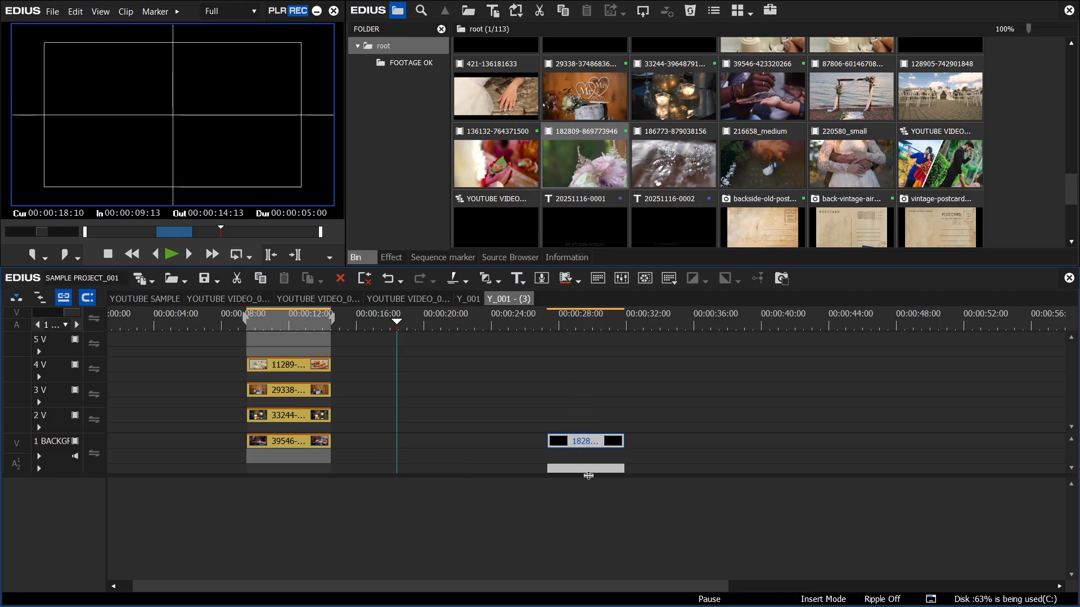
{"action": "key", "text": "z"}
{"action": "left_click", "coordinate": [585, 313]}
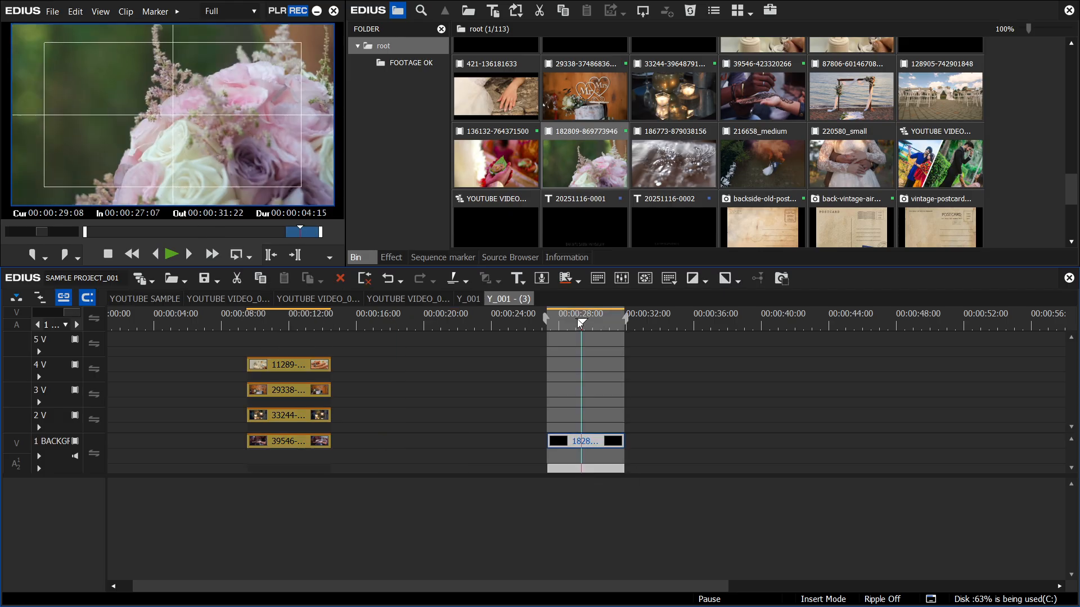
Step: At the flower clip's first frame, enable keyframing for all Layouter parameters and apply the preset "IMAGE 50% RIGHT OUT SIDE THE SCREEN"
{"action": "right_click", "coordinate": [610, 443]}
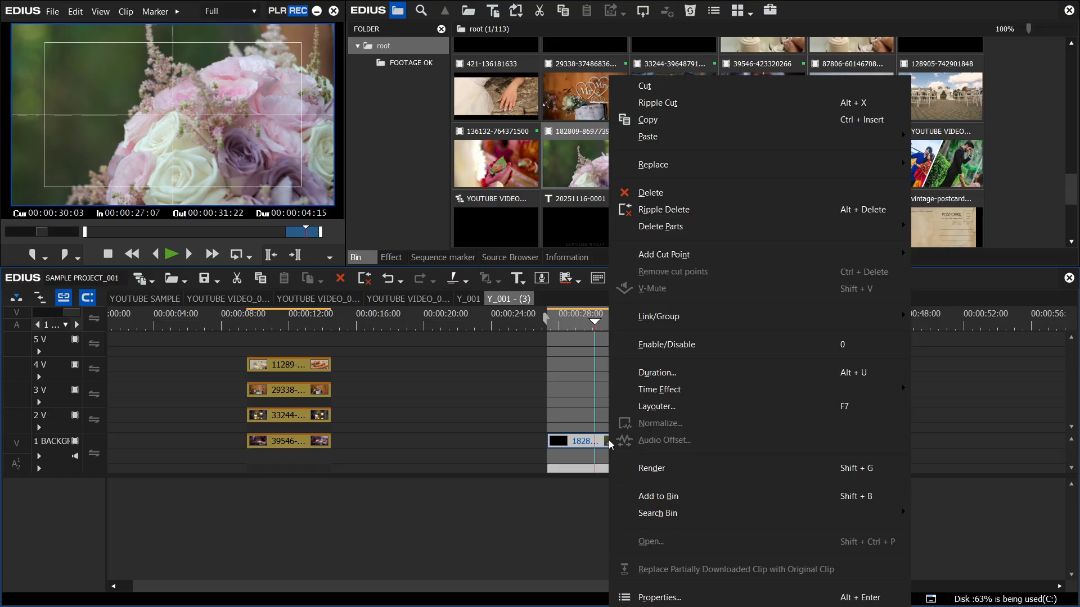
{"action": "left_click", "coordinate": [690, 412]}
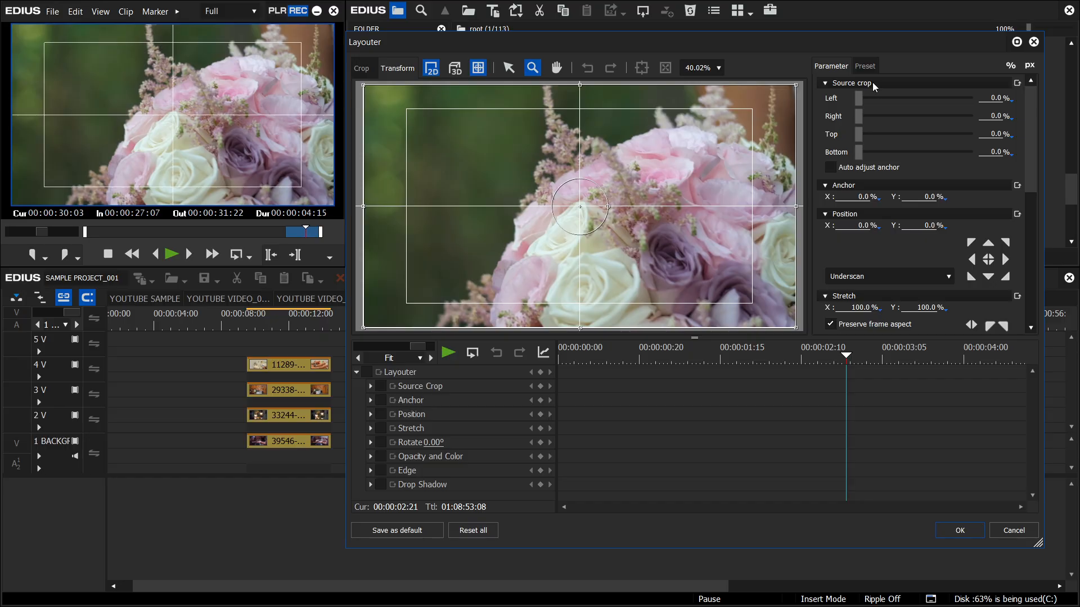
{"action": "left_click", "coordinate": [857, 67]}
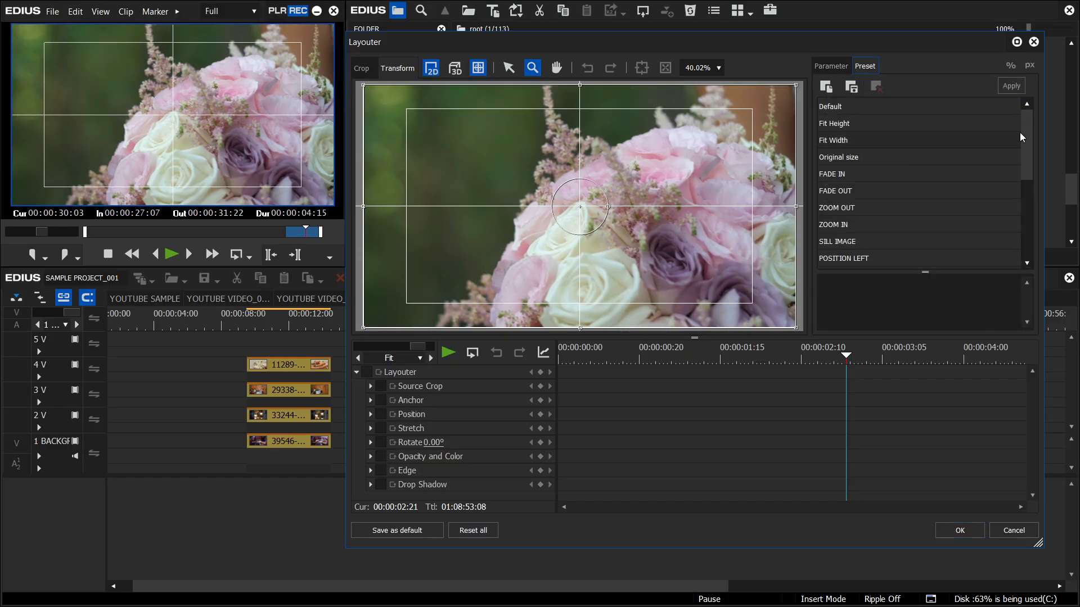
{"action": "left_click_drag", "start_coordinate": [1025, 138], "coordinate": [1029, 231]}
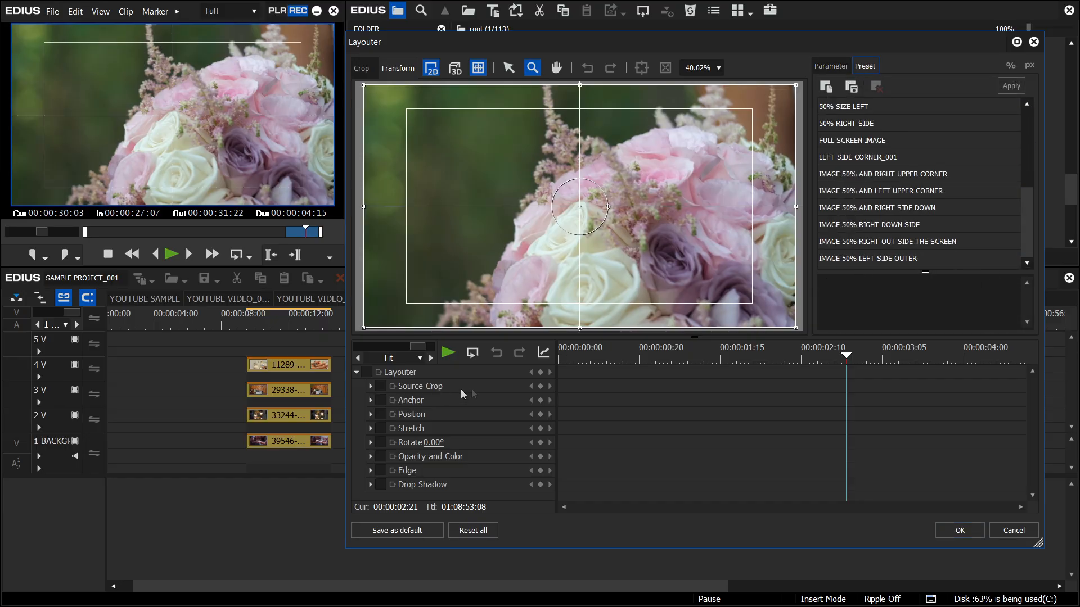
{"action": "left_click_drag", "start_coordinate": [605, 359], "coordinate": [541, 357]}
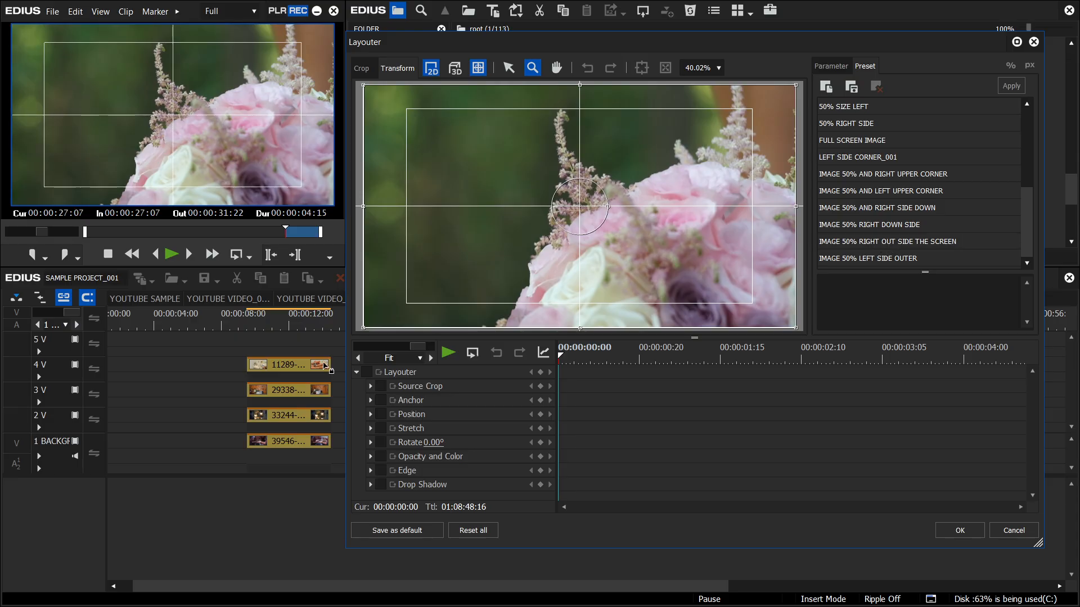
{"action": "left_click", "coordinate": [366, 372]}
{"action": "double_click", "coordinate": [851, 241]}
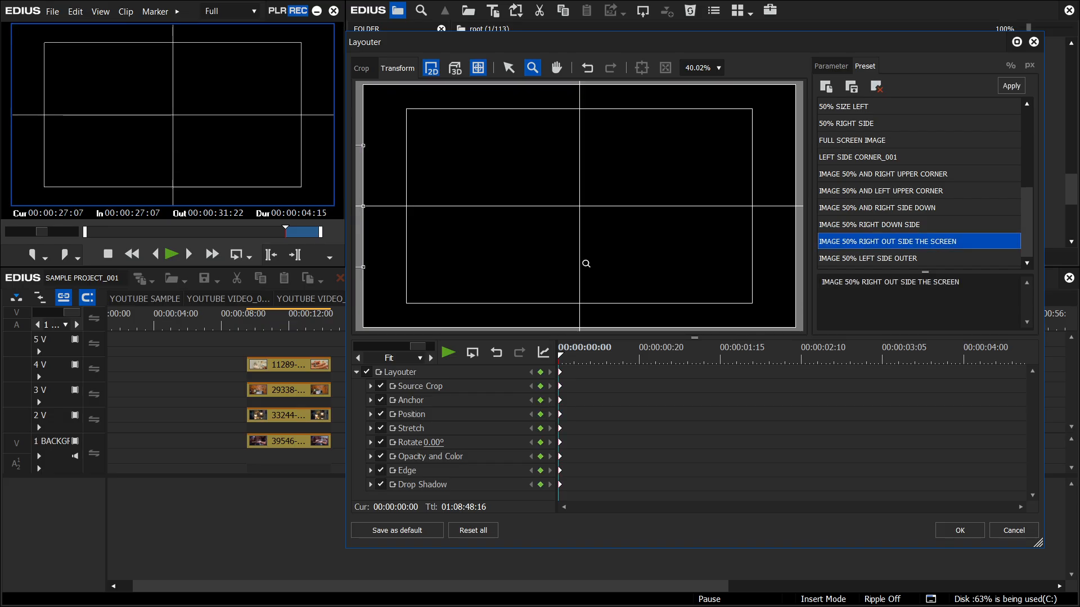
Step: At the flower clip's last frame, apply the preset "IMAGE 50% LEFT SIDE OUTER" and preview the animation from its first frame
{"action": "left_click_drag", "start_coordinate": [584, 114], "coordinate": [545, 178]}
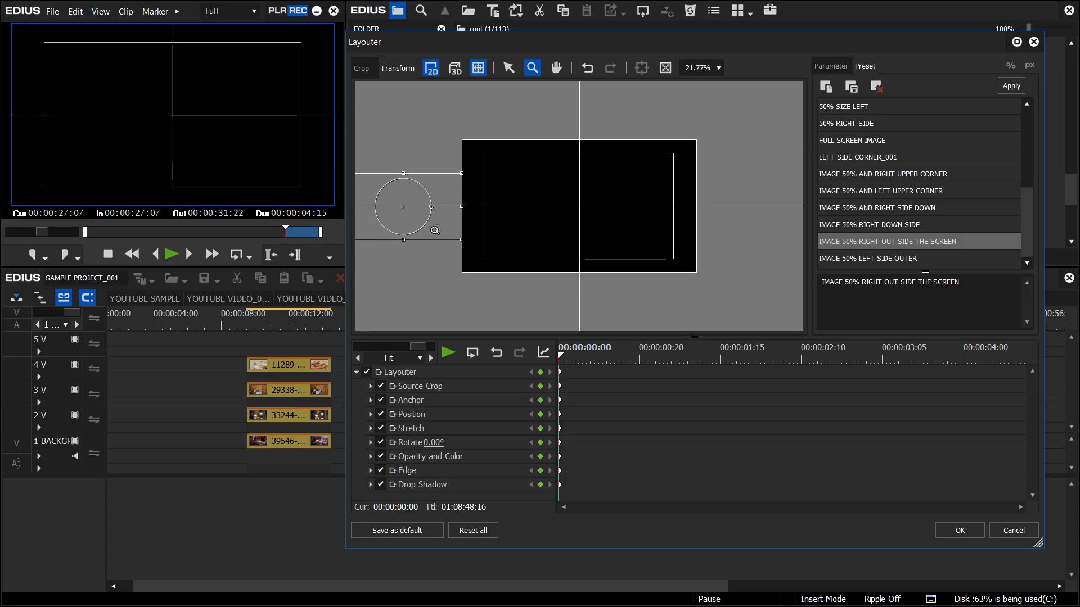
{"action": "left_click", "coordinate": [509, 68]}
{"action": "left_click_drag", "start_coordinate": [618, 358], "coordinate": [1055, 366]}
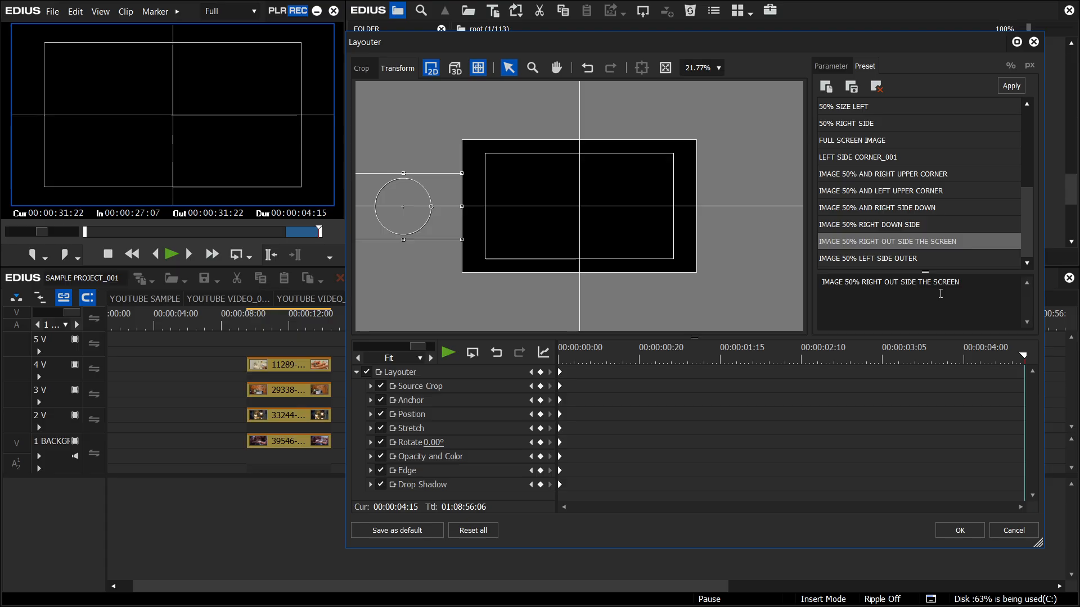
{"action": "double_click", "coordinate": [881, 259]}
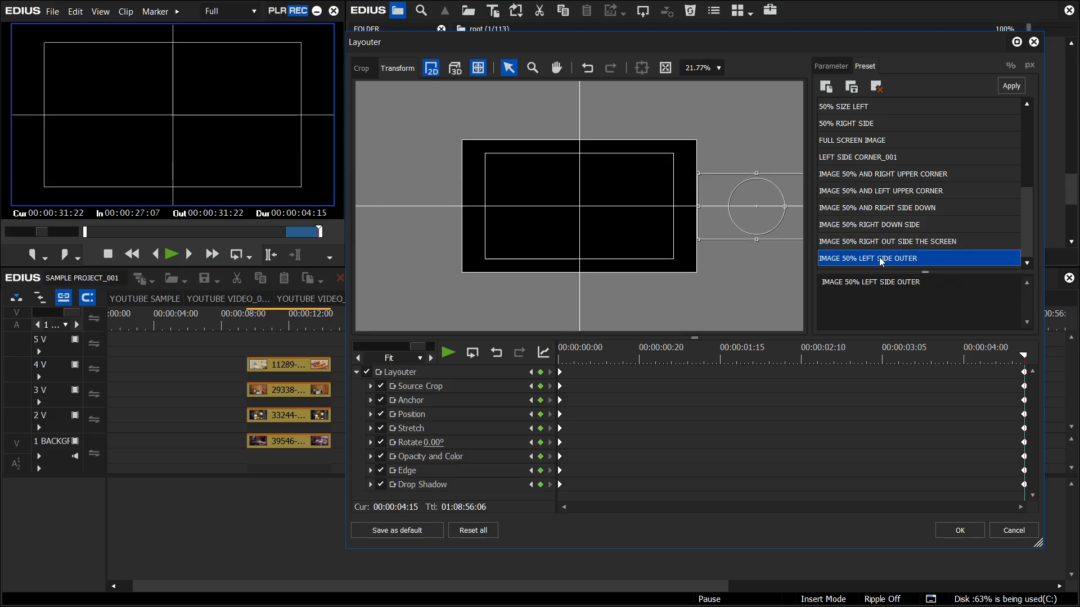
{"action": "left_click_drag", "start_coordinate": [1003, 357], "coordinate": [559, 353]}
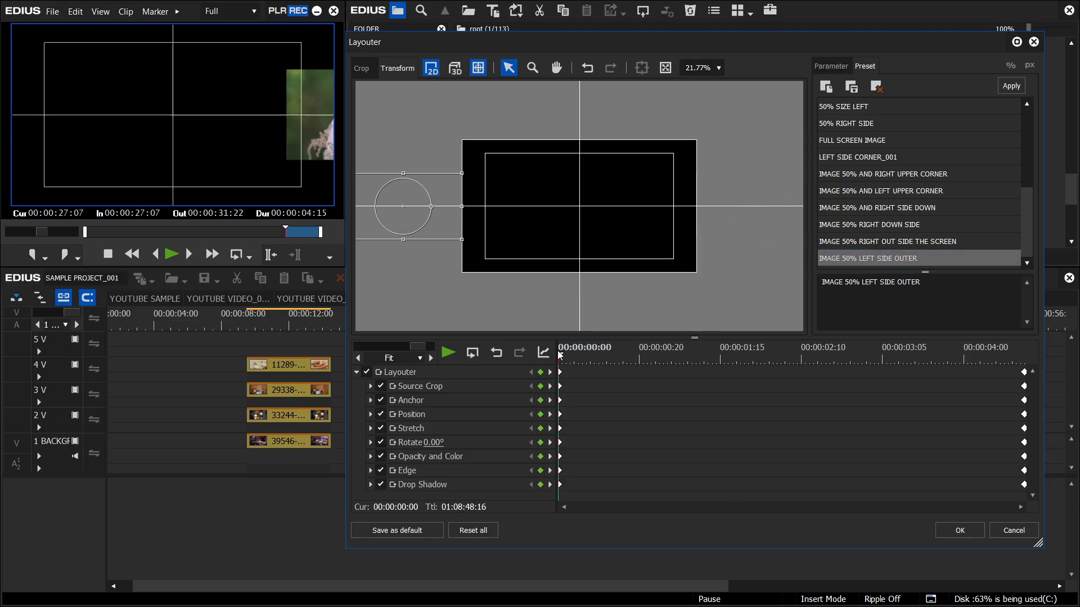
{"action": "left_click", "coordinate": [474, 353]}
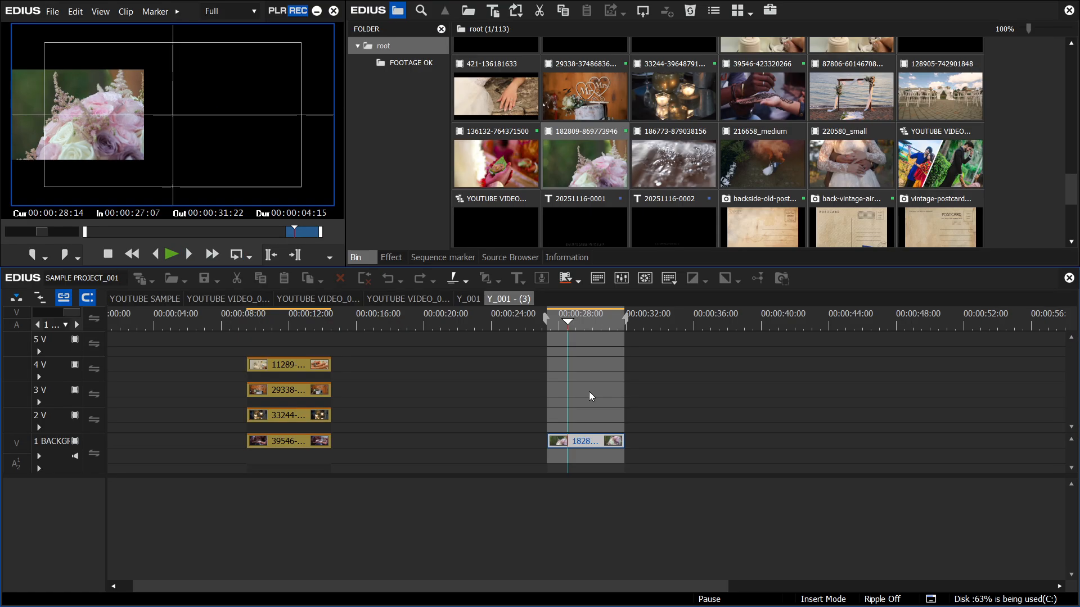
Step: Play the flower clip's In to Out range from its start to check the movement across the screen
{"action": "left_click", "coordinate": [546, 324]}
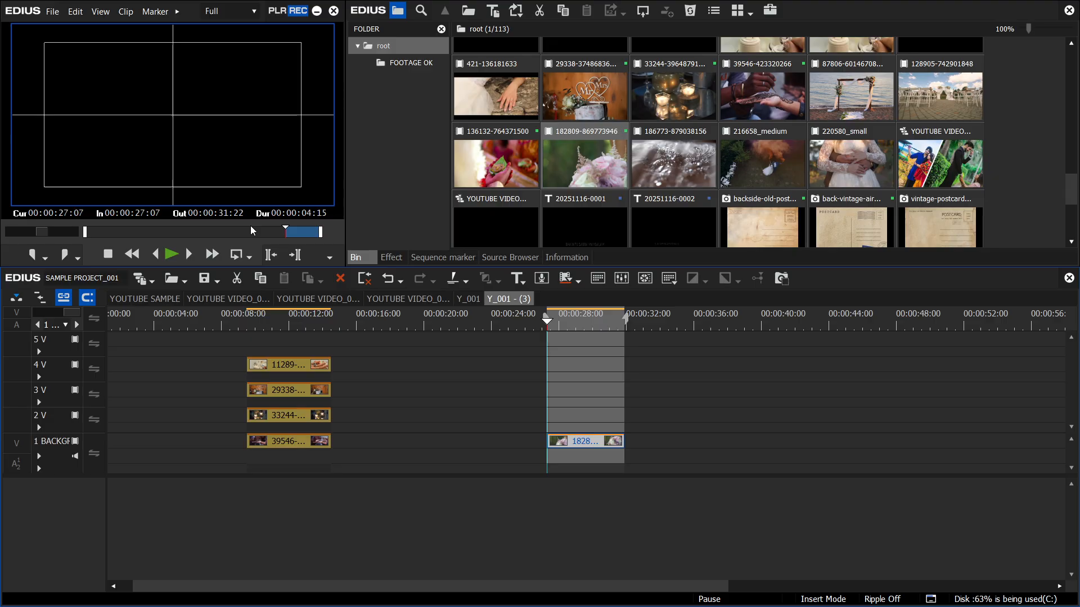
{"action": "key", "text": "ctrl+space"}
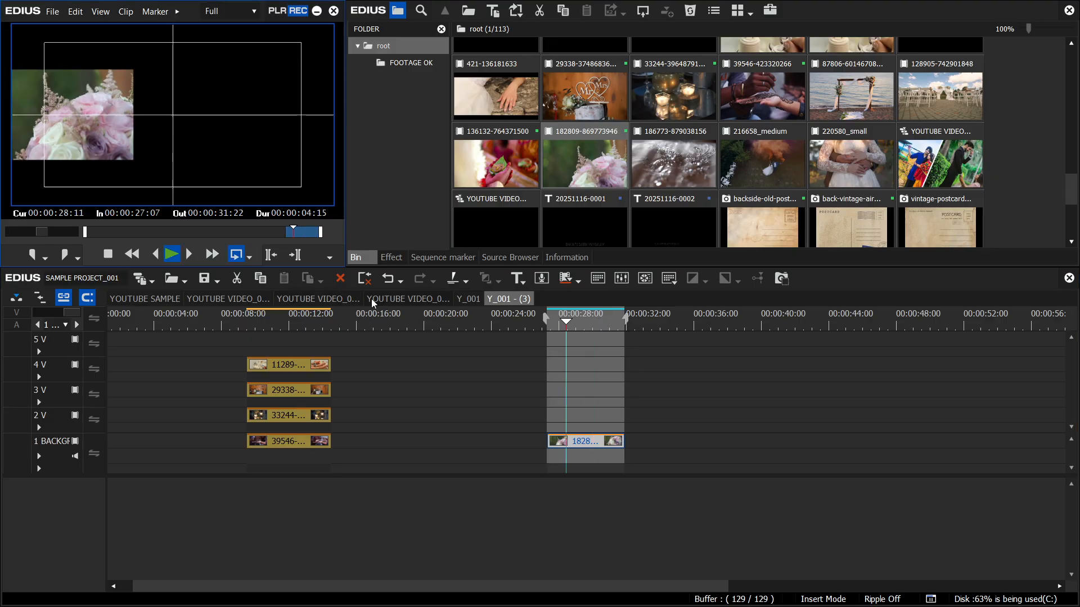
{"action": "left_click", "coordinate": [574, 323]}
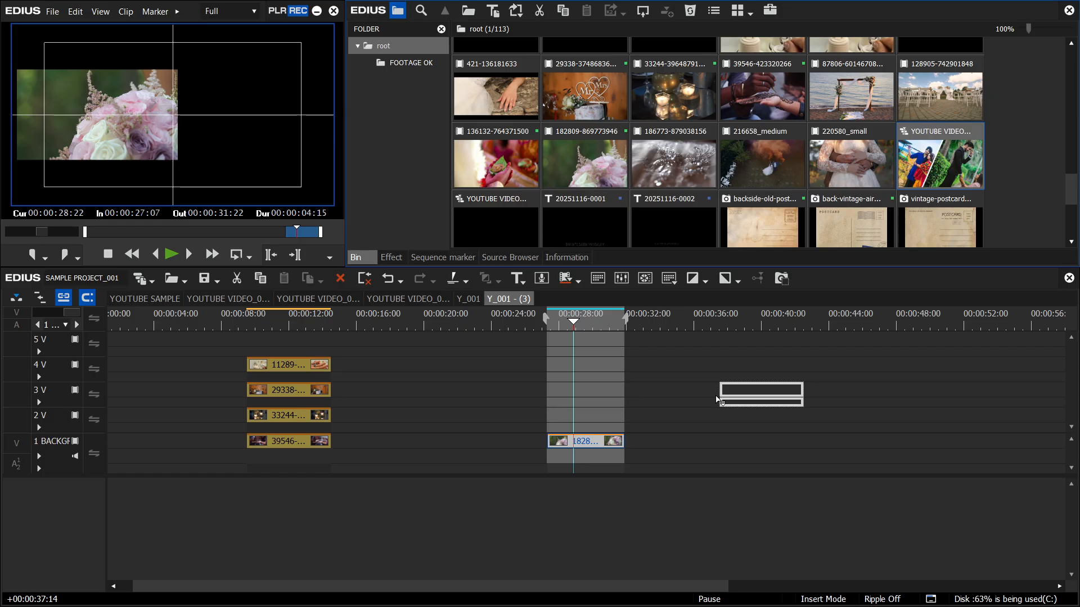
Step: Place the YOUTUBE VIDEO couple clip from the bin on track 1 at about 00:00:33:16, after the flower clip
{"action": "left_click_drag", "start_coordinate": [717, 399], "coordinate": [654, 442]}
{"action": "left_click", "coordinate": [696, 324]}
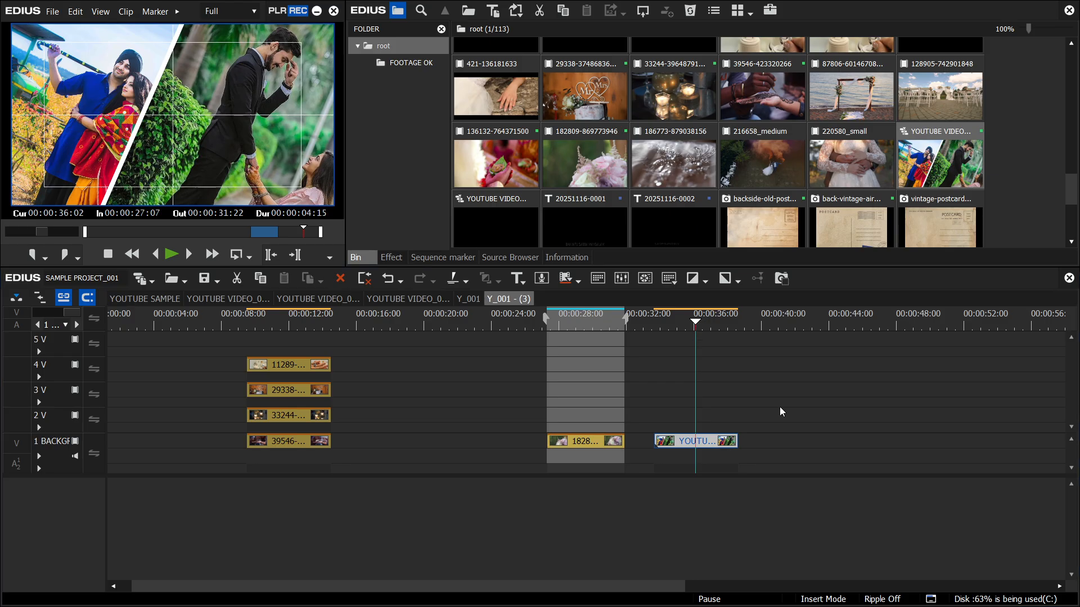
Step: In the couple clip's Layouter, apply the preset "IMAGE 50% LEFT SIDE OUTER" at the first frame with keyframing enabled for all parameters
{"action": "key", "text": "F7"}
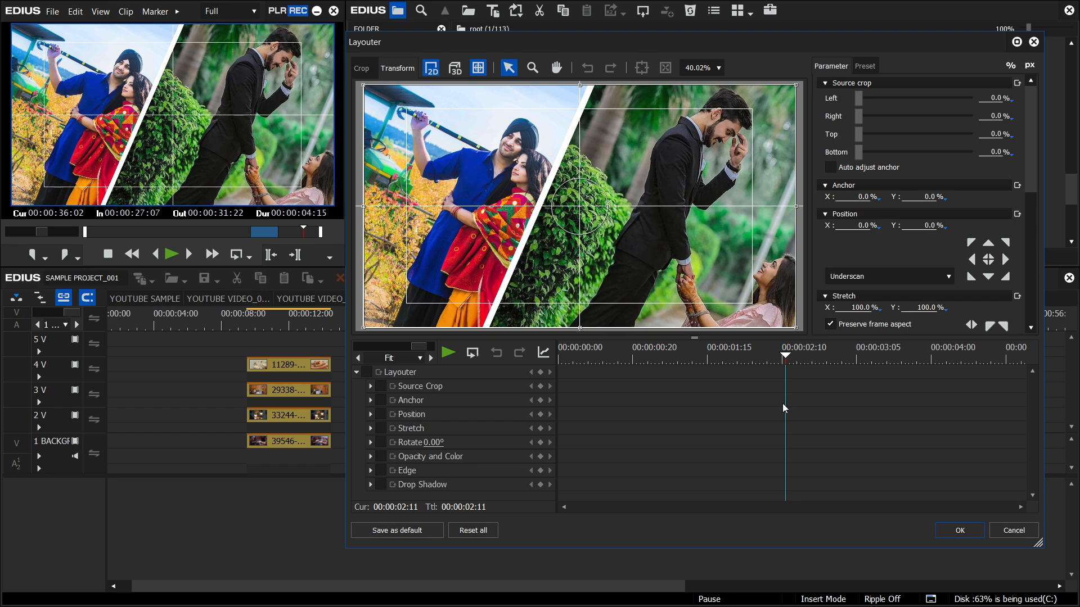
{"action": "left_click", "coordinate": [570, 360]}
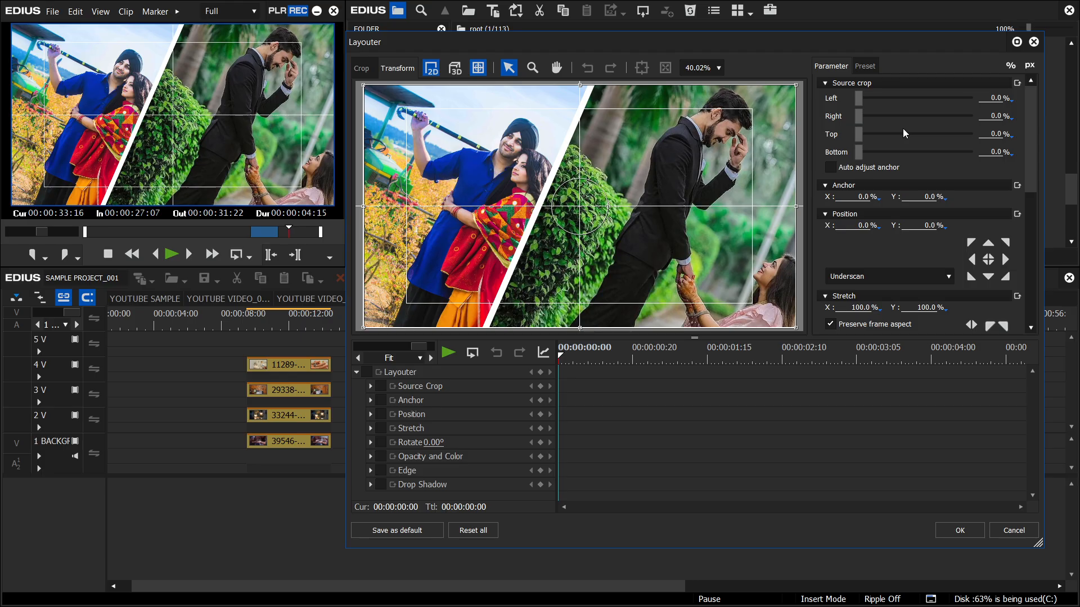
{"action": "left_click", "coordinate": [864, 66]}
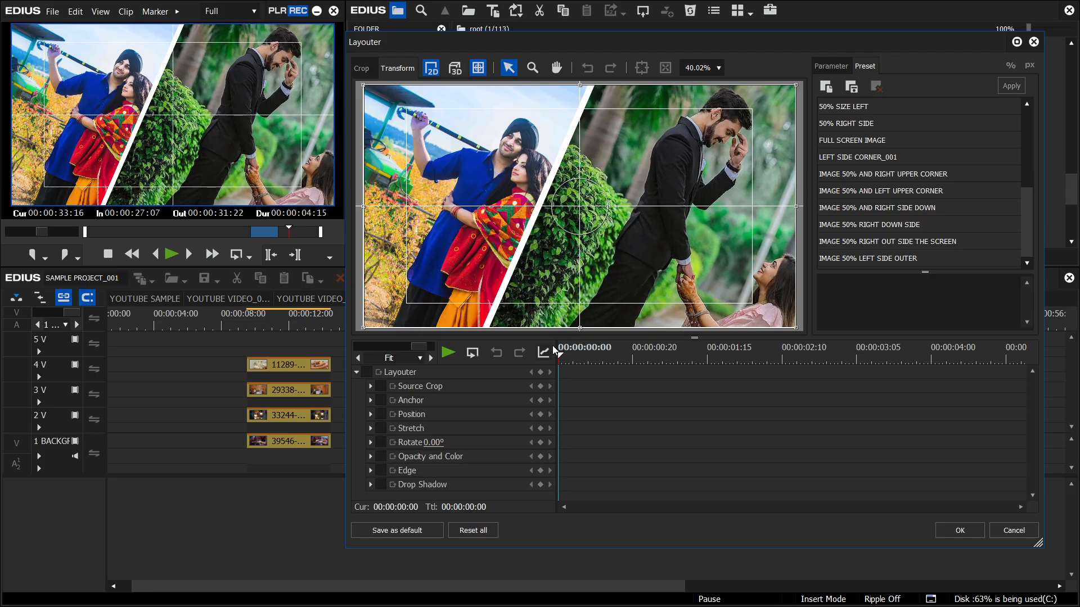
{"action": "double_click", "coordinate": [886, 259]}
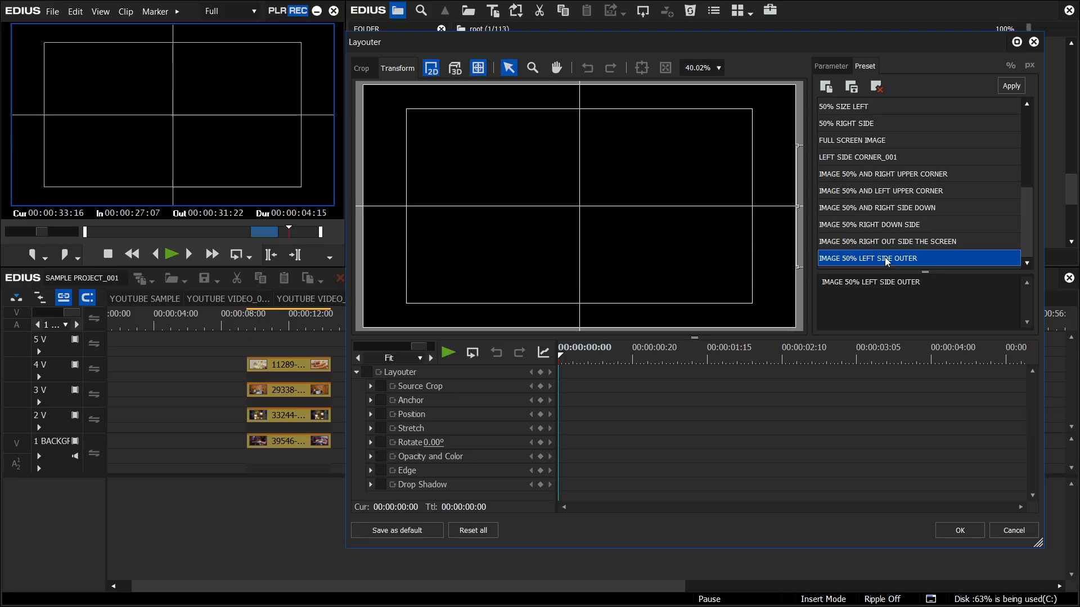
{"action": "double_click", "coordinate": [862, 259]}
{"action": "left_click", "coordinate": [532, 67]}
{"action": "left_click_drag", "start_coordinate": [587, 148], "coordinate": [565, 168]}
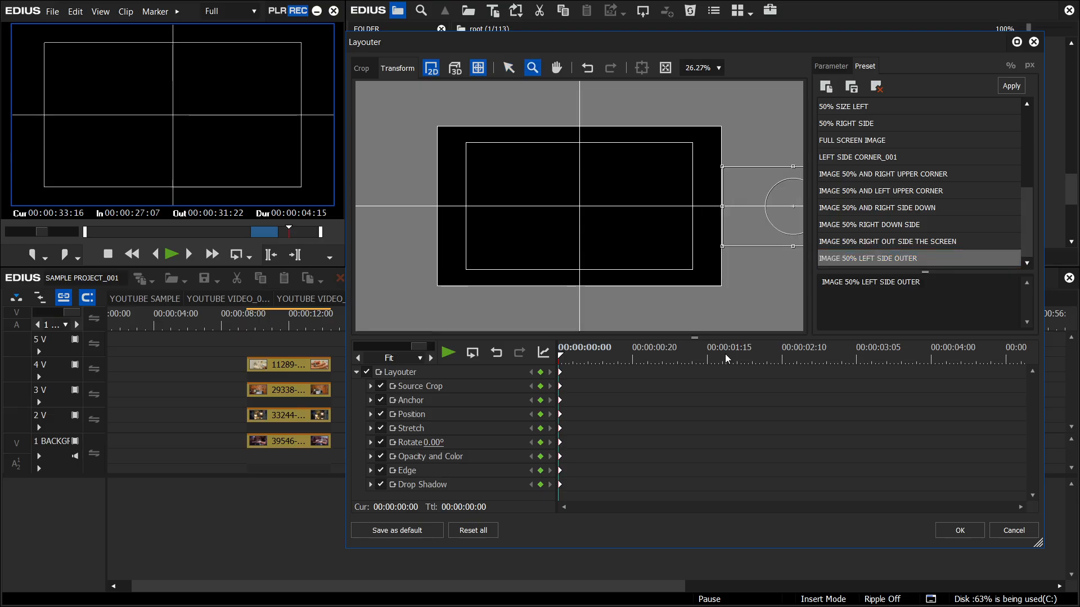
Step: At the couple clip's last frame, apply the preset "IMAGE 50% RIGHT OUT SIDE THE SCREEN" and accept the Layouter settings
{"action": "key", "text": "End"}
{"action": "left_click", "coordinate": [939, 241]}
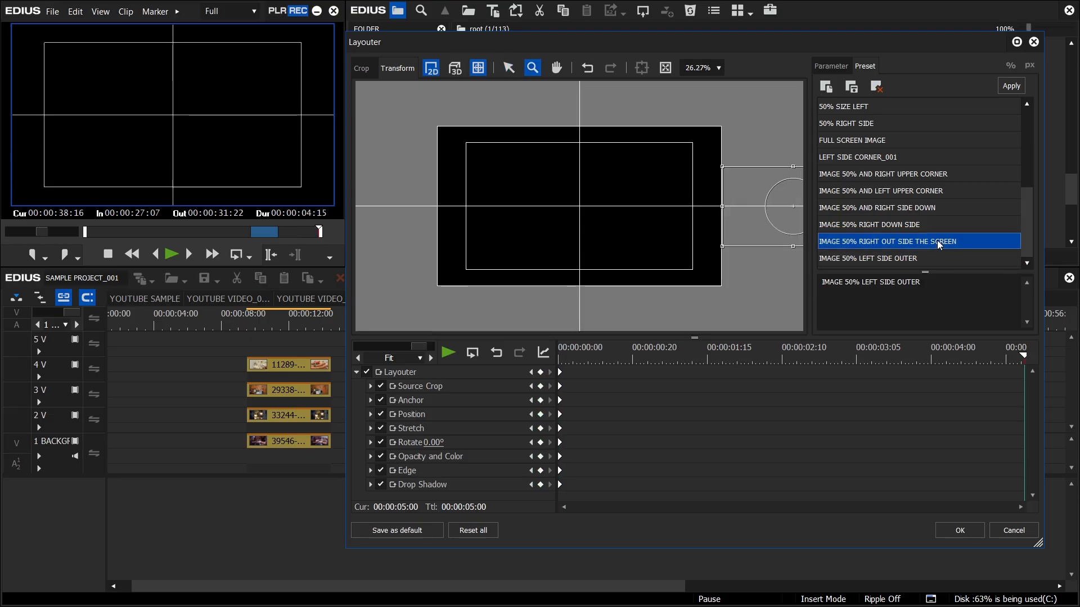
{"action": "double_click", "coordinate": [939, 243]}
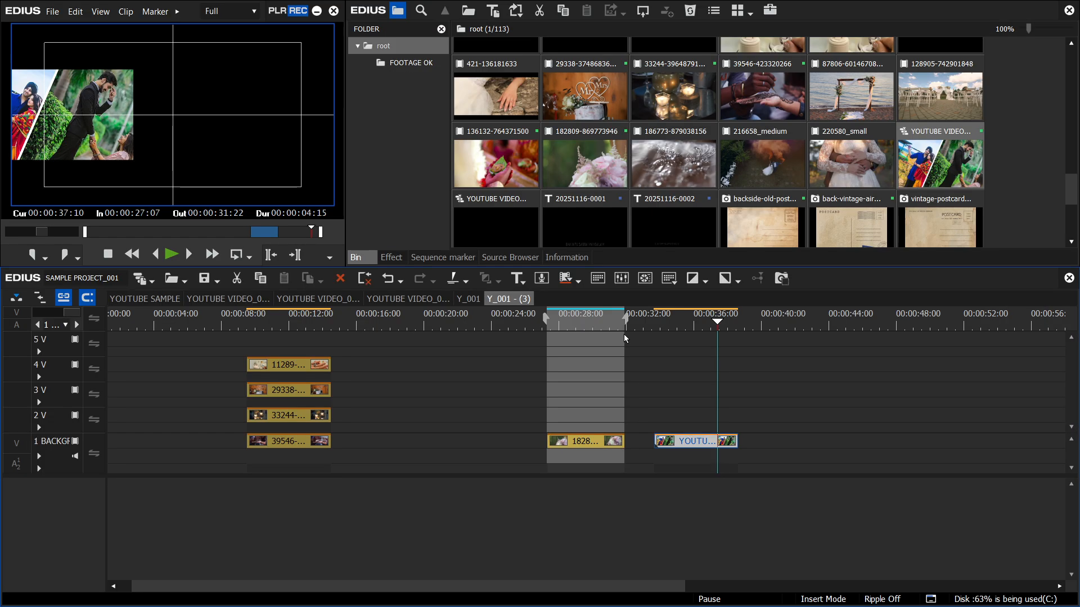
Step: Set In and Out points around the couple clip and play it from its start to check the animation
{"action": "left_click_drag", "start_coordinate": [680, 401], "coordinate": [703, 476]}
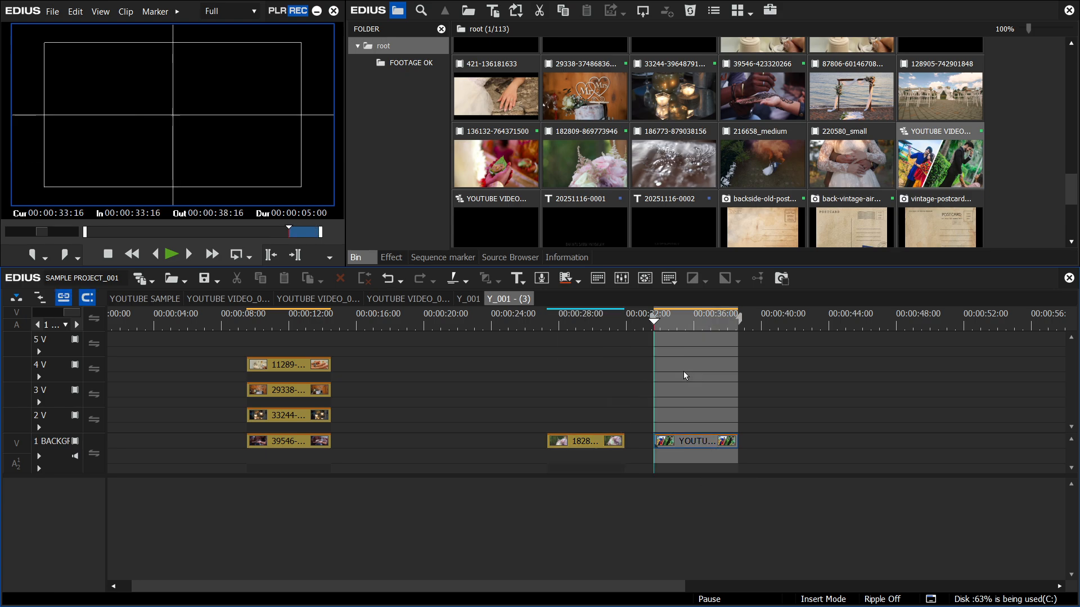
{"action": "key", "text": "space"}
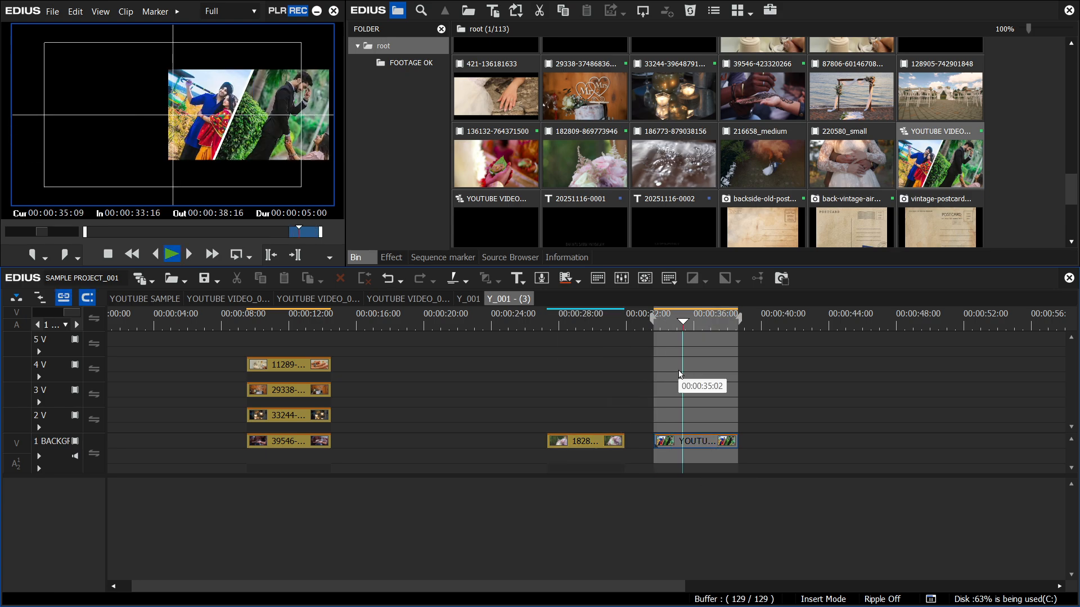
Step: Move the couple clip directly against the flower clip's end and set the In to Out range from 00:00:27:07 to 00:00:36:22
{"action": "left_click_drag", "start_coordinate": [681, 441], "coordinate": [665, 444]}
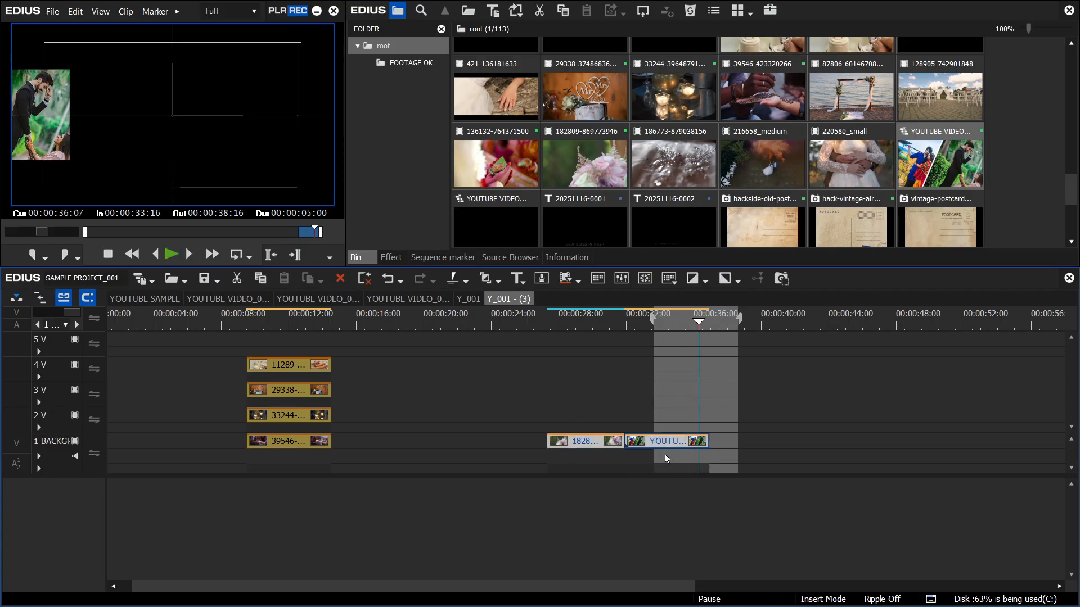
{"action": "key", "text": "z"}
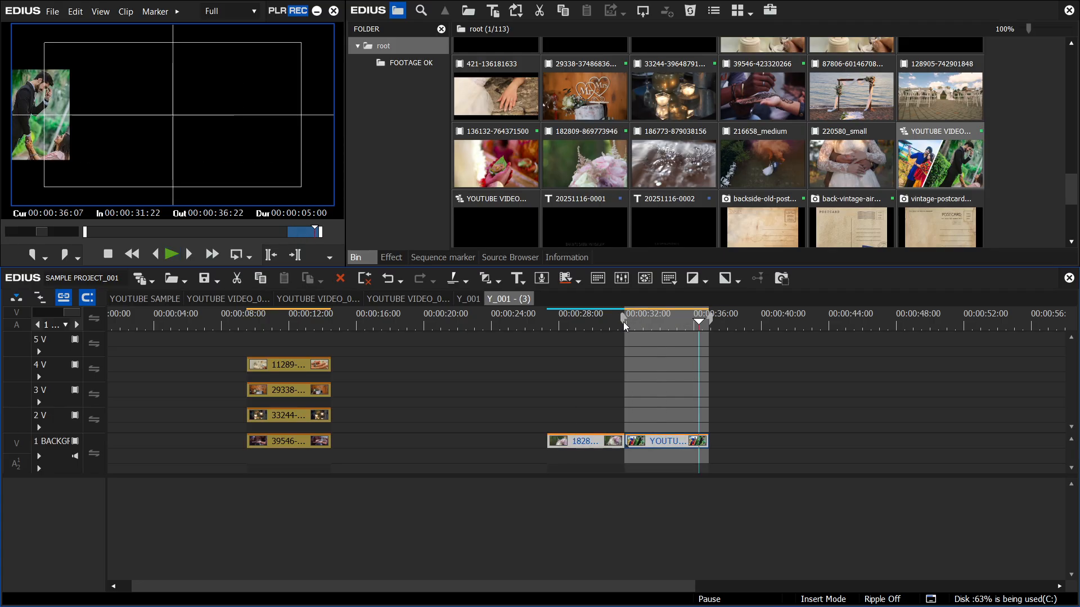
{"action": "left_click_drag", "start_coordinate": [623, 322], "coordinate": [548, 323]}
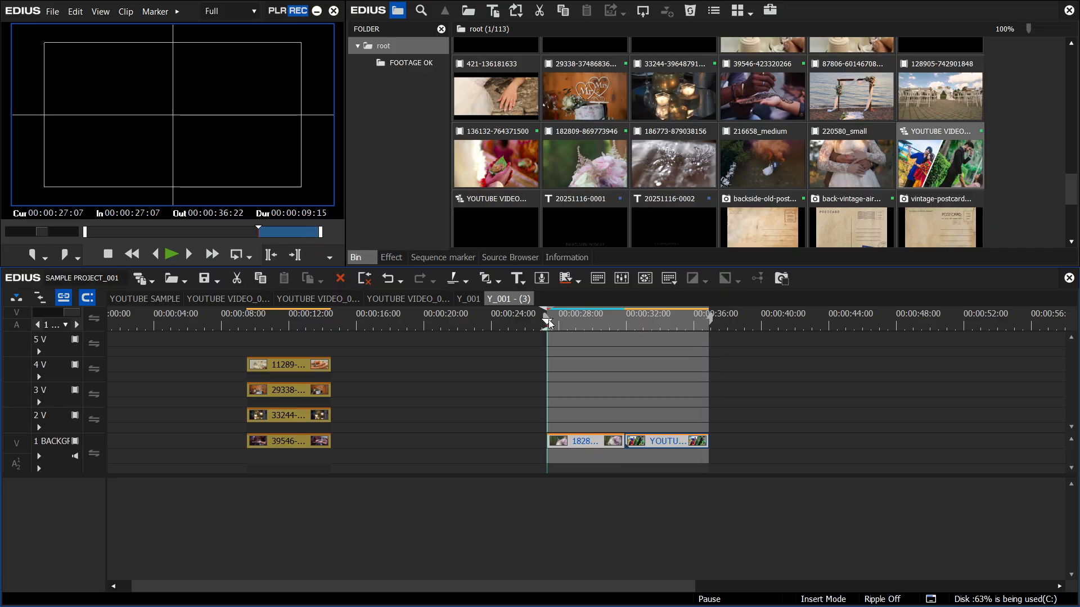
Step: Loop playback over both clips and scrub to the cut between them to review the crossing movement
{"action": "left_click", "coordinate": [240, 255]}
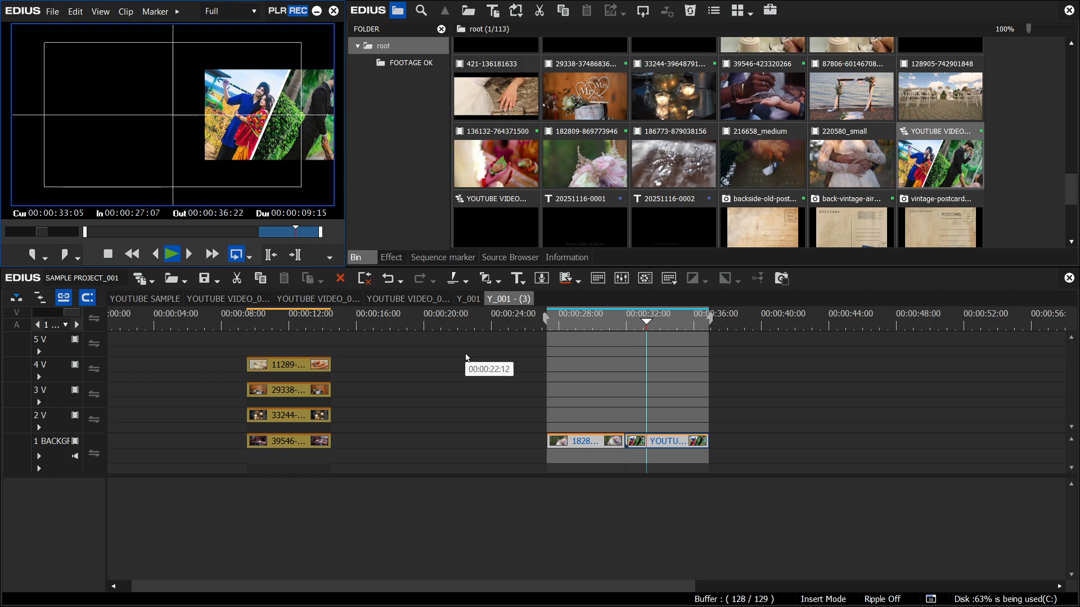
{"action": "left_click", "coordinate": [598, 323]}
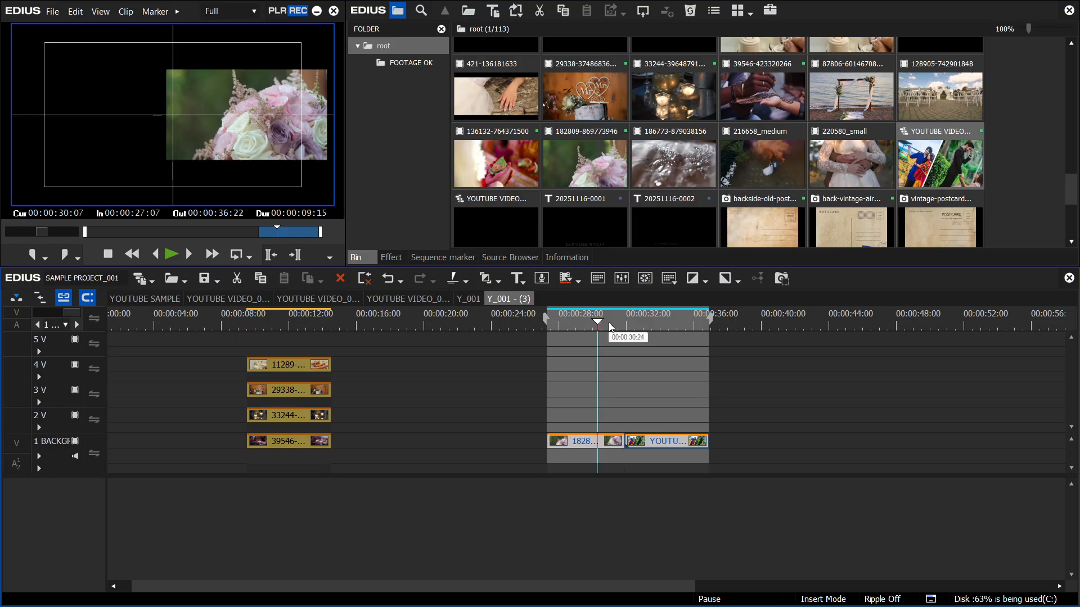
{"action": "left_click_drag", "start_coordinate": [609, 322], "coordinate": [624, 345]}
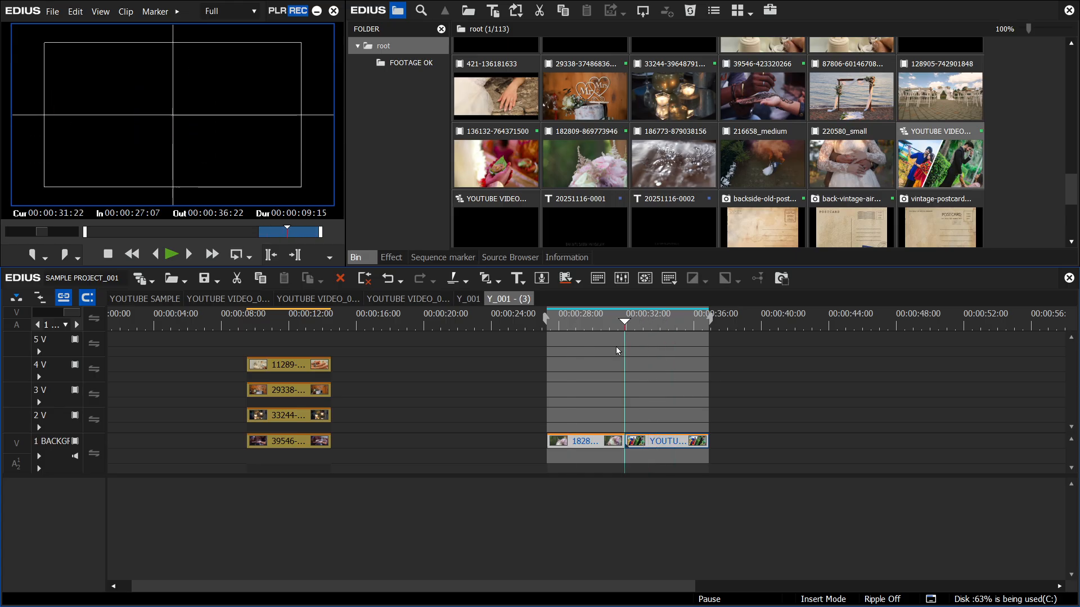